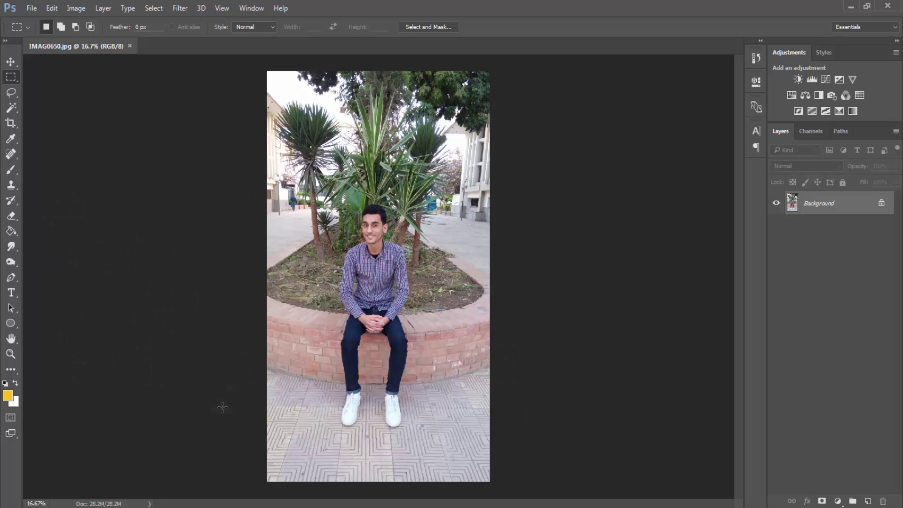
Select the Pen tool in Path mode to begin tracing the seated man
click(11, 278)
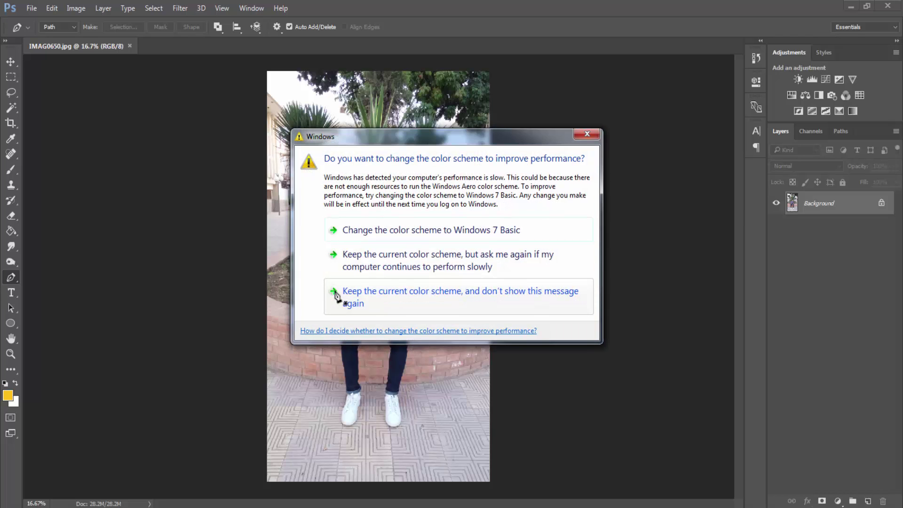
Keep the current Windows colour scheme, cancel File > Open, and reselect the Pen tool
click(587, 135)
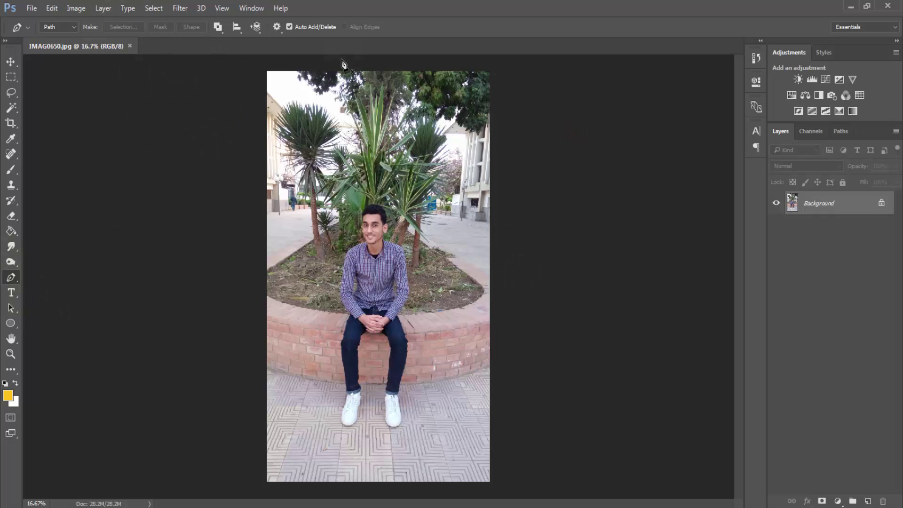
click(850, 6)
click(26, 10)
click(33, 31)
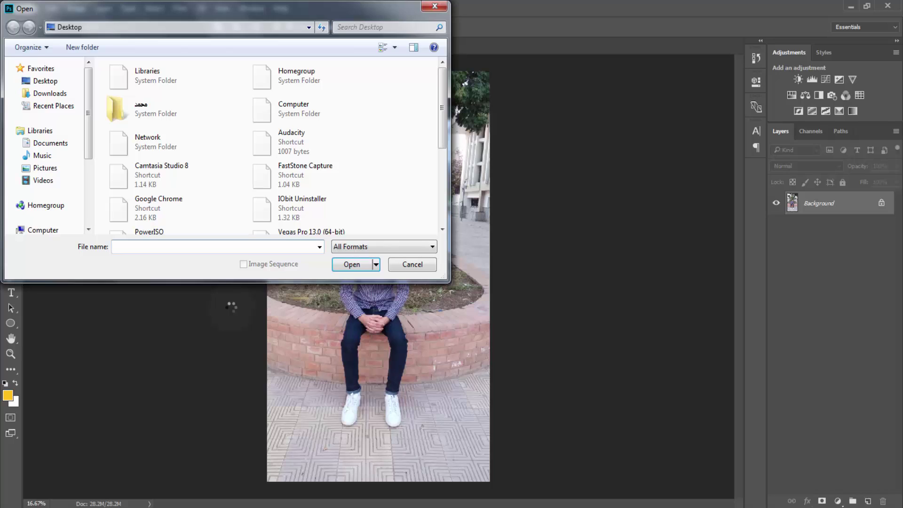
click(432, 7)
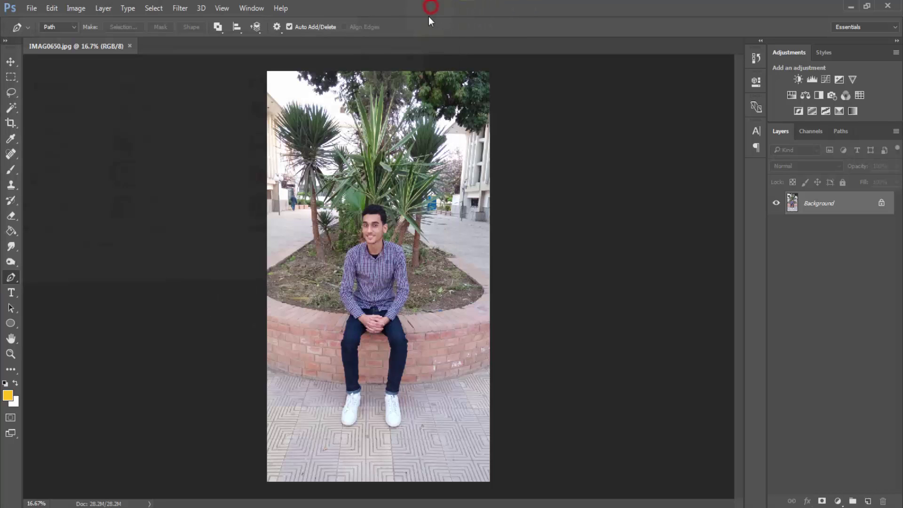
click(11, 279)
Zoom in and pan down past the brick wall to the white sneaker's toe
key(ctrl+plus)
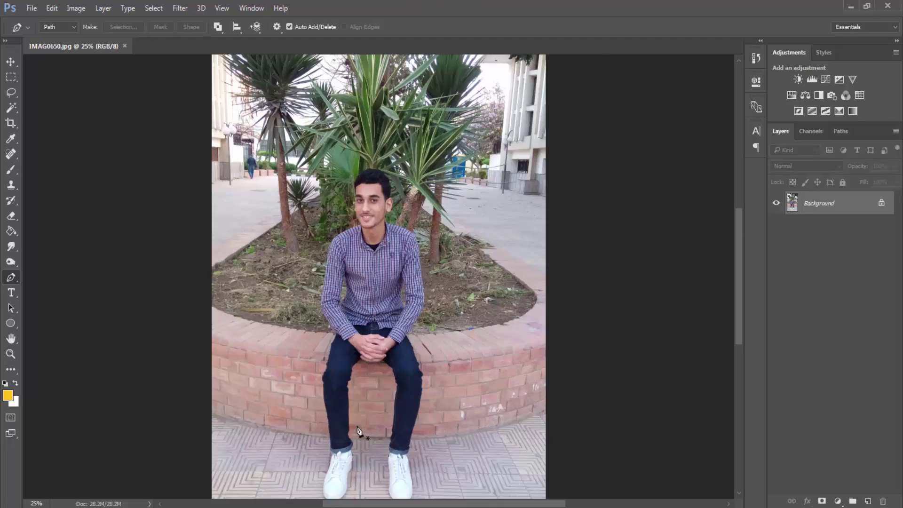
key(ctrl+plus)
key(ctrl+plus)
key(ctrl+plus)
key(ctrl+plus)
key(ctrl+plus)
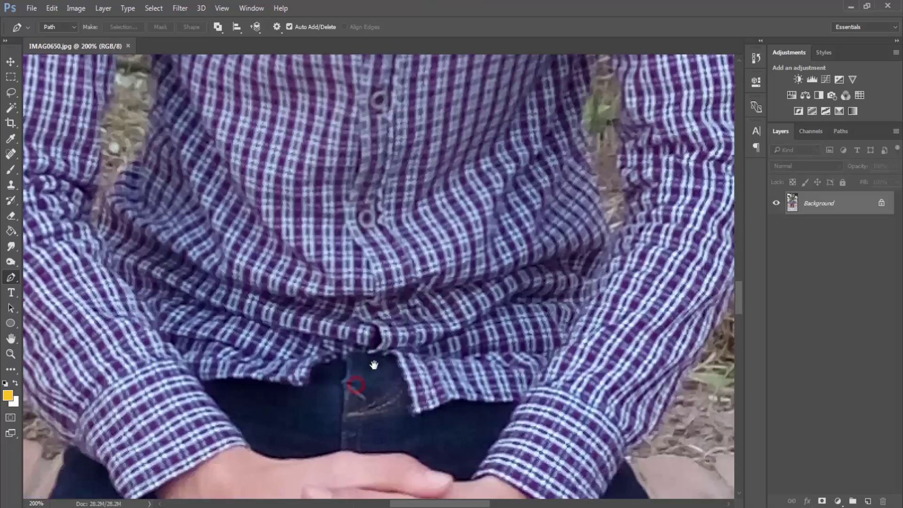
mouse_move(357, 430)
mouse_down()
mouse_move(407, 138)
mouse_move(501, 72)
mouse_up()
drag(486, 377, 485, 183)
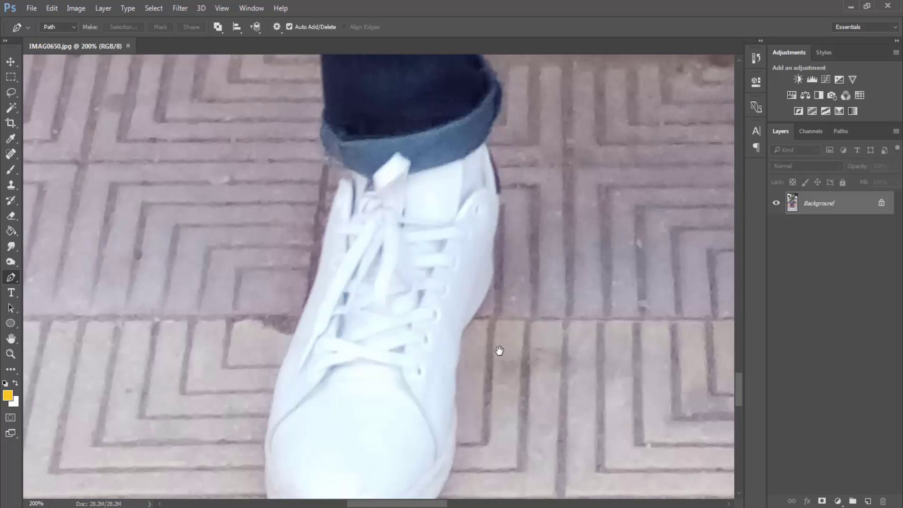
drag(498, 351, 472, 249)
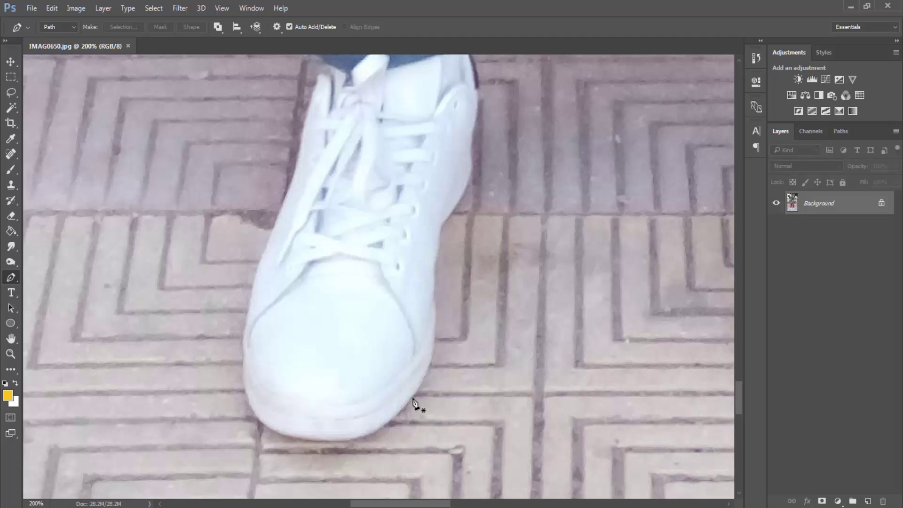
Zoom to 500% on the toe edge and place the path's first anchor there
key(ctrl+plus)
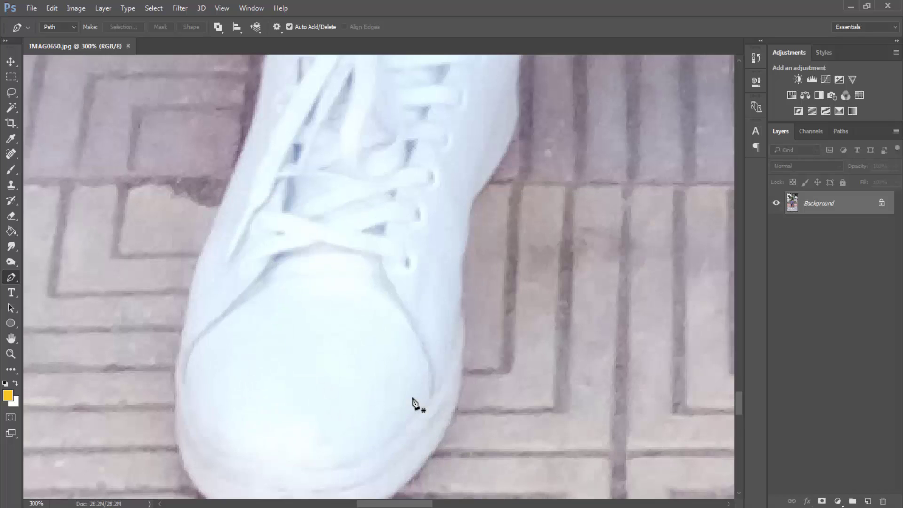
key(ctrl+plus)
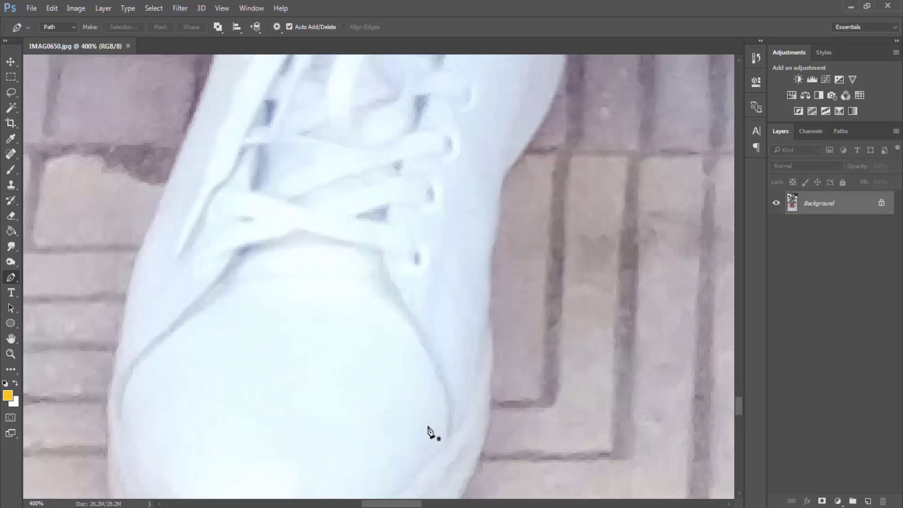
mouse_move(425, 421)
mouse_down()
mouse_move(376, 200)
mouse_move(382, 260)
mouse_up()
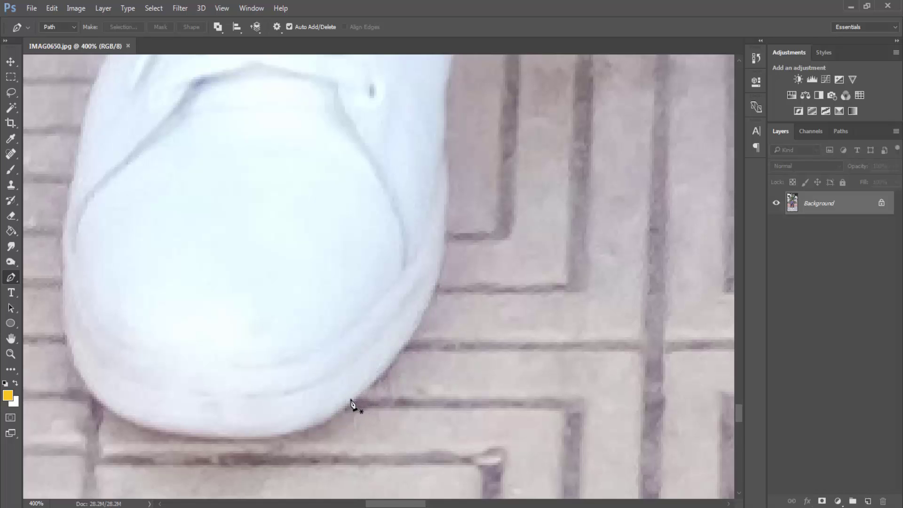
key(ctrl+plus)
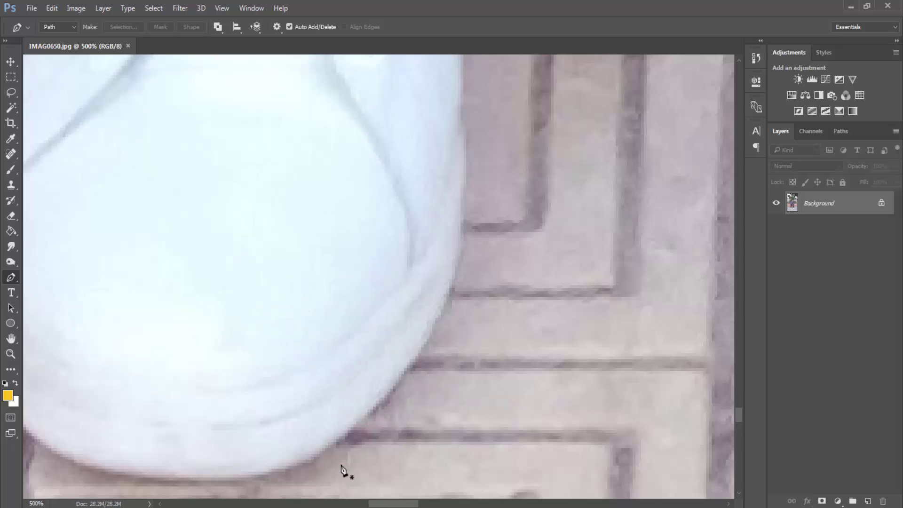
click(345, 426)
Try second anchors up the toe edge, undoing misplaced ones and dismissing the colour-scheme prompt
click(438, 306)
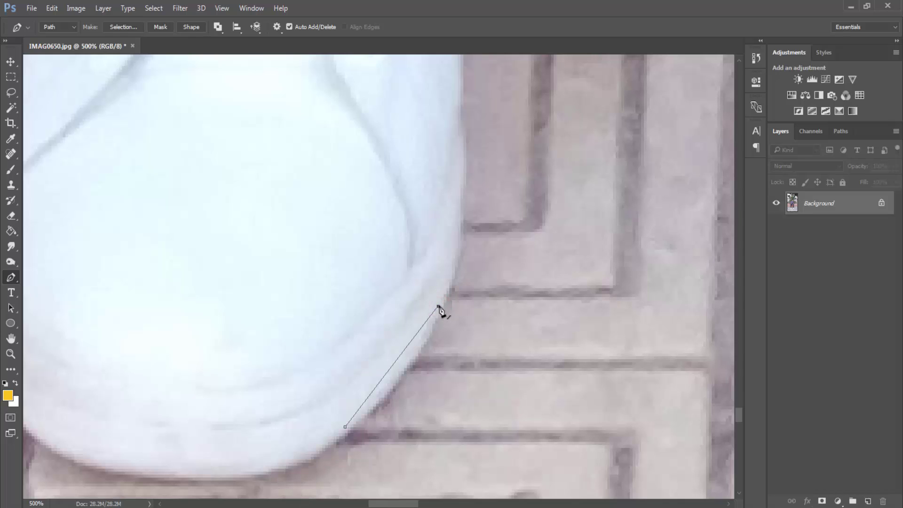
drag(439, 306, 443, 278)
key(ctrl+z)
click(345, 427)
click(593, 132)
click(452, 236)
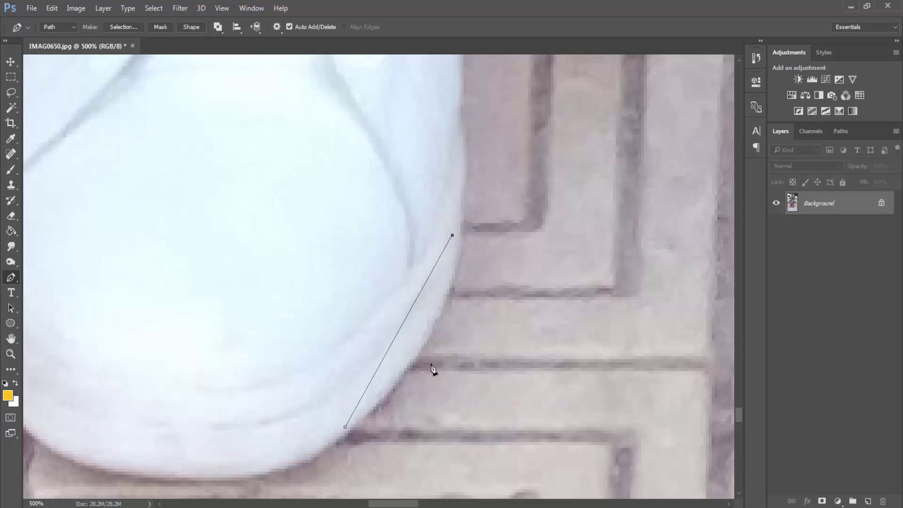
key(ctrl+z)
click(346, 427)
Add a curved anchor hugging the toe's rounded edge and Alt-click it to break the handle
drag(452, 272, 458, 190)
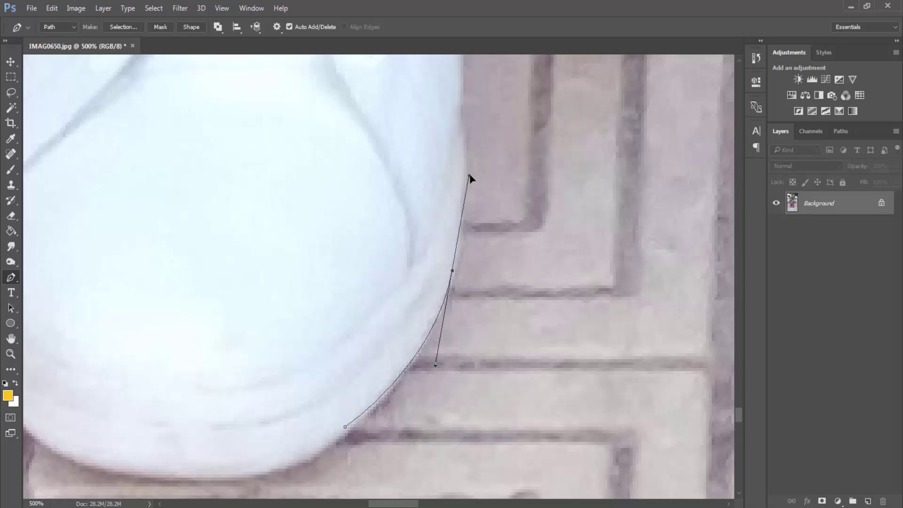
drag(457, 190, 477, 164)
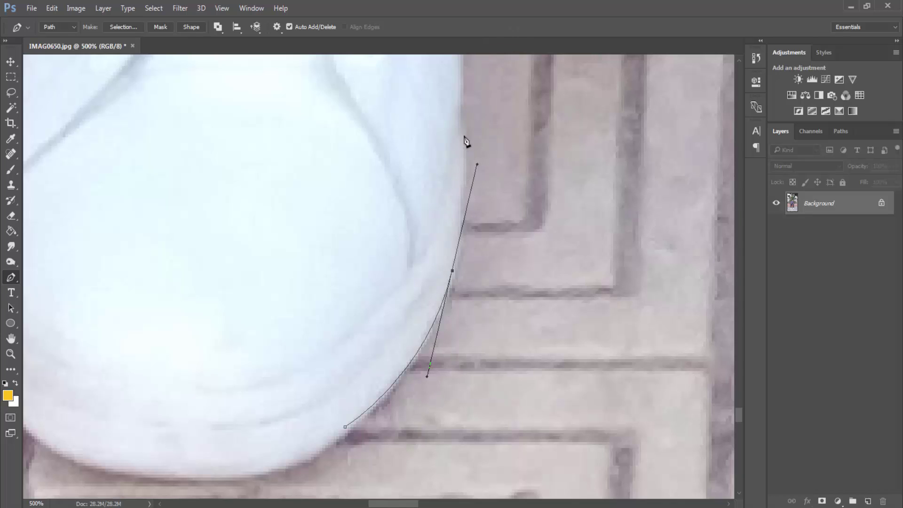
mouse_move(461, 125)
mouse_down()
mouse_move(581, 200)
mouse_move(664, 97)
mouse_move(560, 117)
mouse_up()
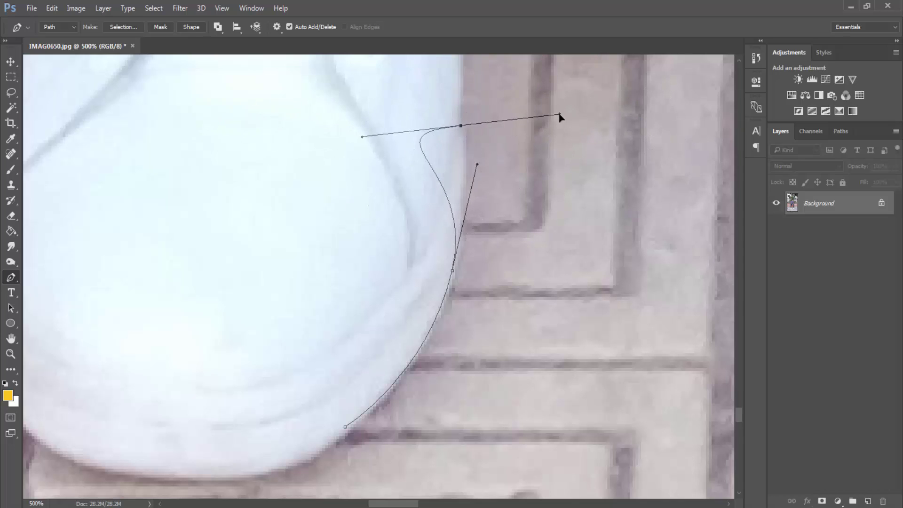
key(ctrl+z)
click(452, 270)
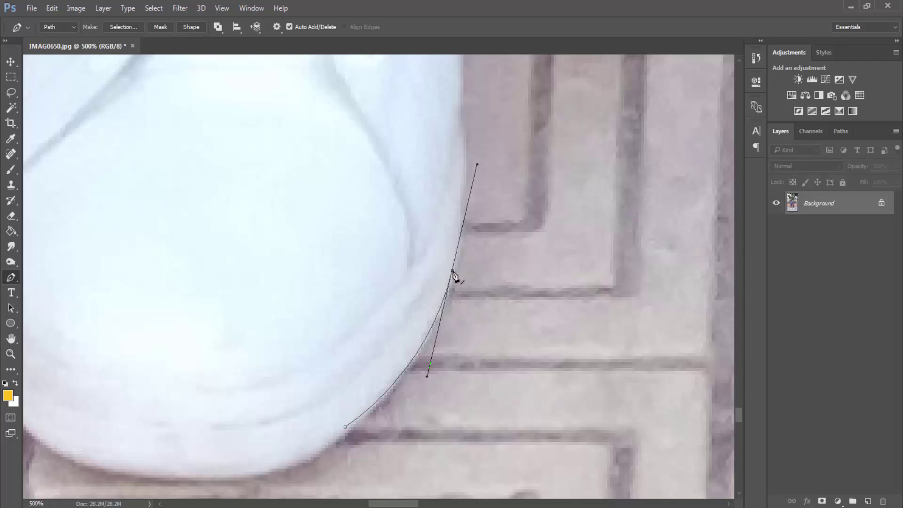
alt+click(452, 271)
Trace curved anchors up the sneaker's outer side
drag(456, 161, 389, 285)
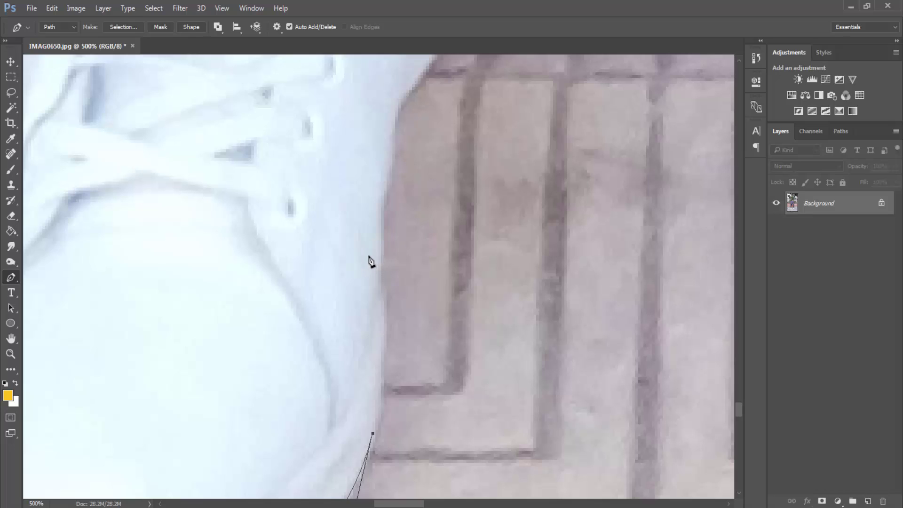
drag(379, 259, 383, 205)
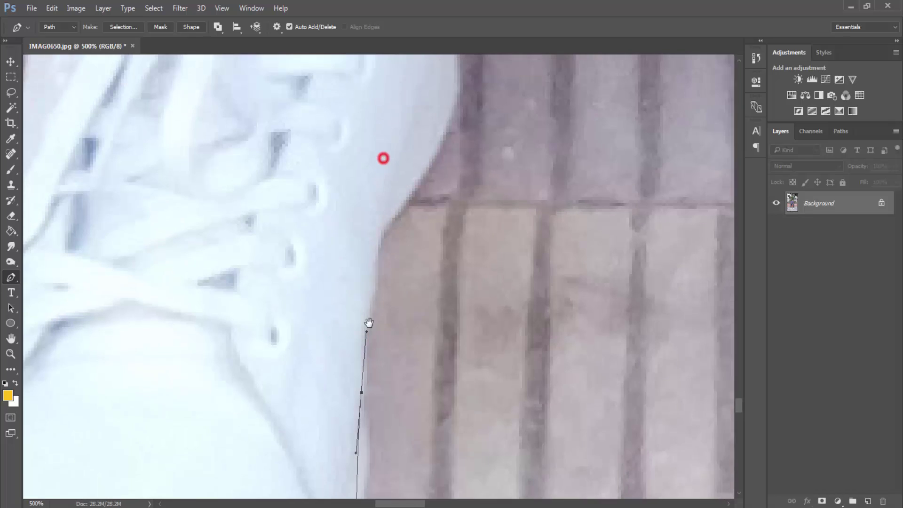
drag(383, 176, 381, 301)
click(381, 286)
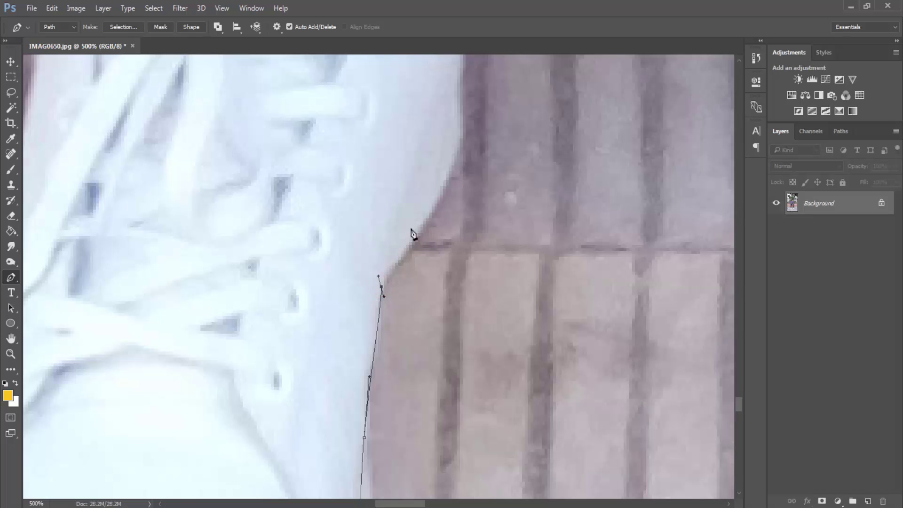
drag(420, 225, 434, 201)
mouse_move(467, 132)
mouse_down()
mouse_move(430, 295)
mouse_move(426, 259)
mouse_up()
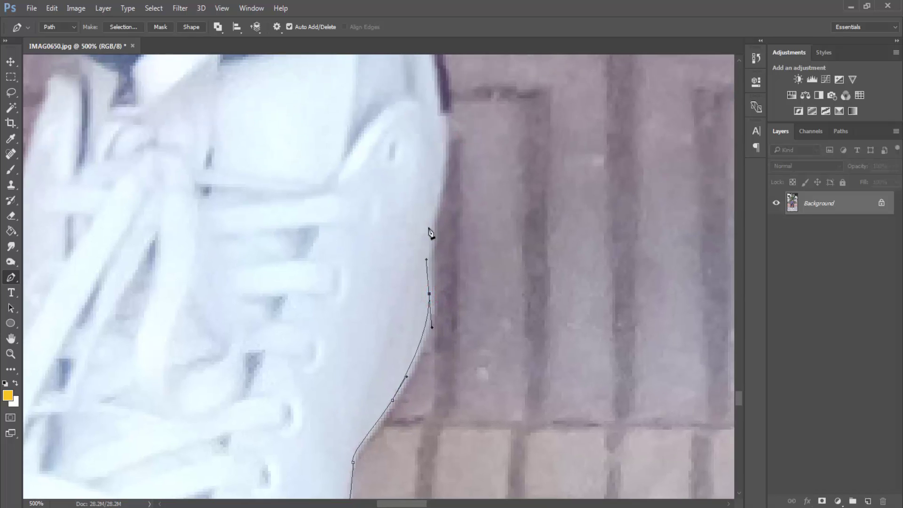
drag(435, 212, 438, 175)
Continue the path around the sneaker collar to the dark jeans cuff
drag(437, 122, 434, 94)
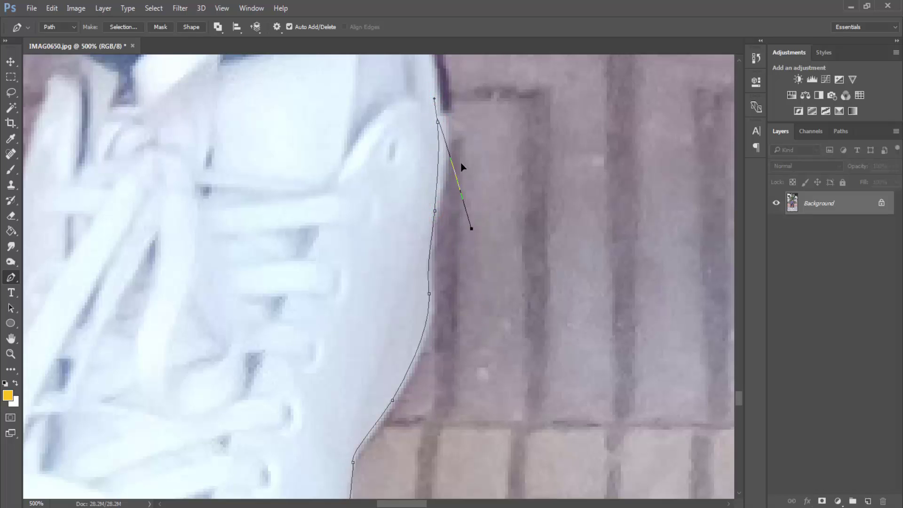
drag(430, 64, 438, 301)
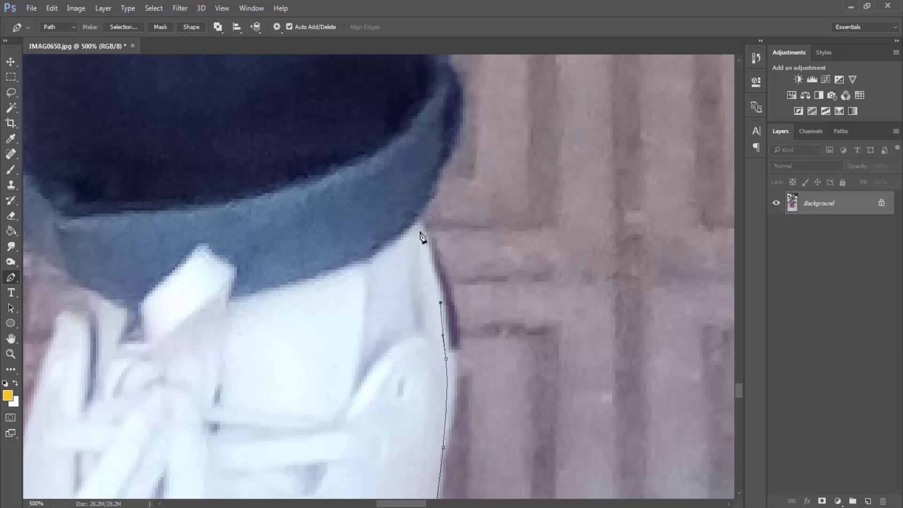
drag(417, 222, 411, 212)
mouse_move(446, 158)
mouse_down()
mouse_move(463, 115)
mouse_move(472, 318)
mouse_up()
mouse_move(428, 213)
mouse_down()
mouse_move(399, 190)
mouse_move(380, 156)
mouse_move(375, 263)
mouse_move(360, 216)
mouse_move(366, 393)
mouse_up()
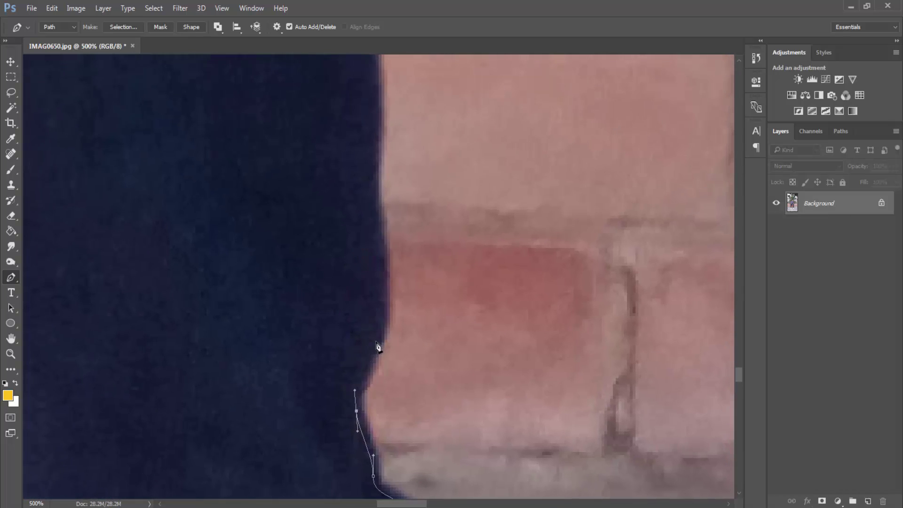
Add curved anchors up the jeans leg's edge
drag(382, 322, 383, 255)
drag(375, 192, 374, 167)
drag(379, 114, 391, 375)
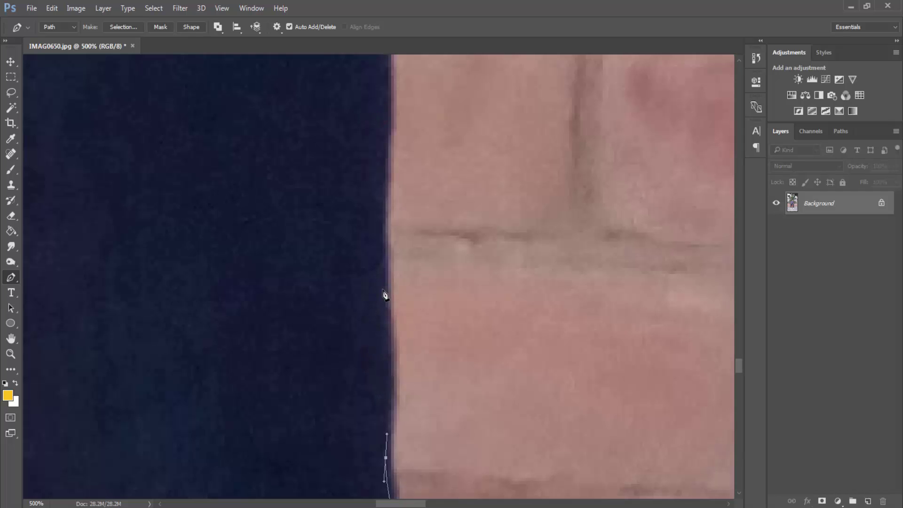
drag(383, 289, 379, 247)
drag(386, 177, 367, 366)
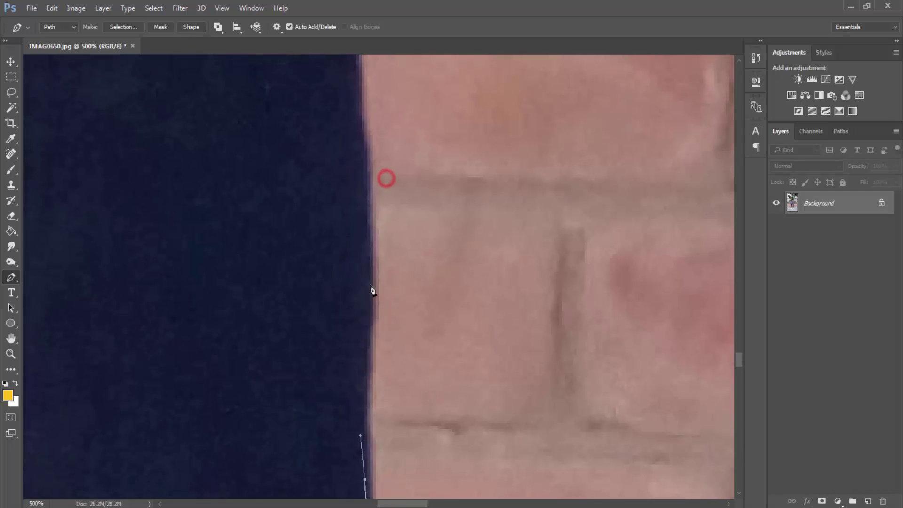
mouse_move(368, 245)
mouse_down()
mouse_move(366, 200)
mouse_move(343, 358)
mouse_up()
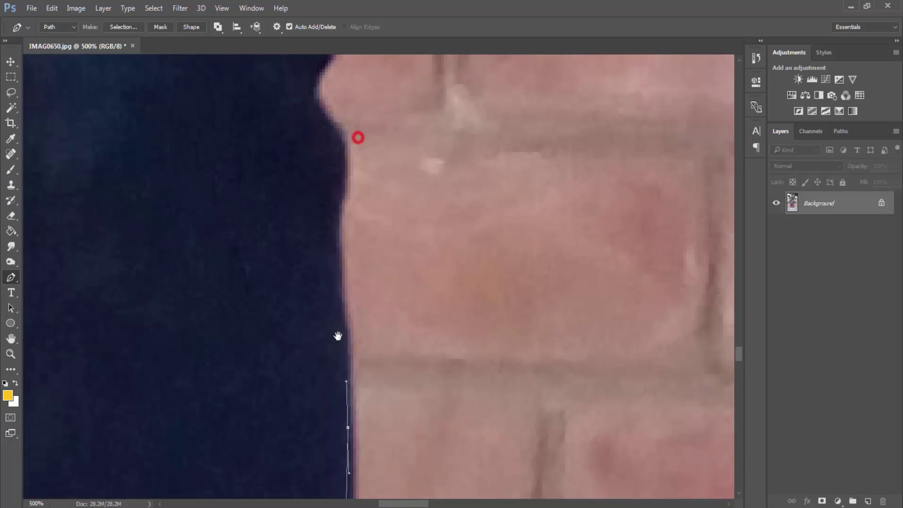
mouse_move(348, 281)
mouse_down()
mouse_move(348, 298)
mouse_move(332, 274)
mouse_up()
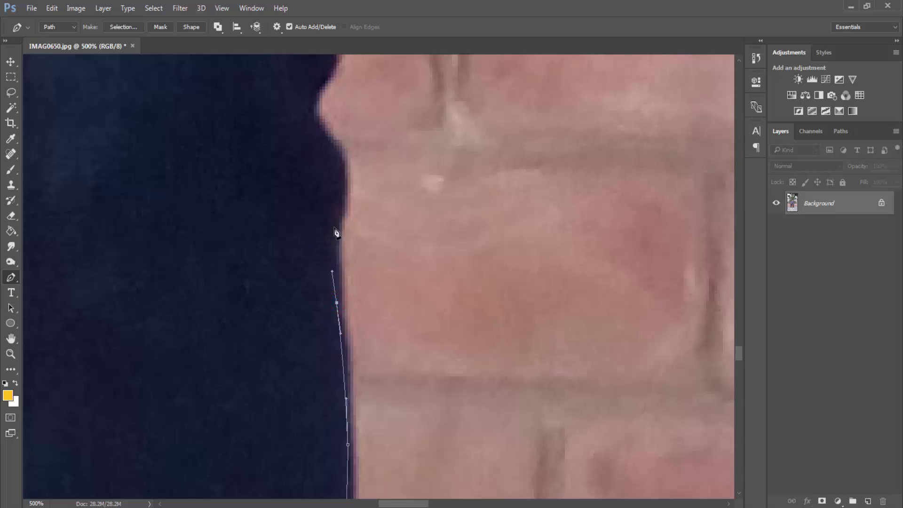
drag(337, 215, 345, 180)
Continue curving along the clothing's bulge, angling toward the skin at the knee
drag(336, 59, 346, 184)
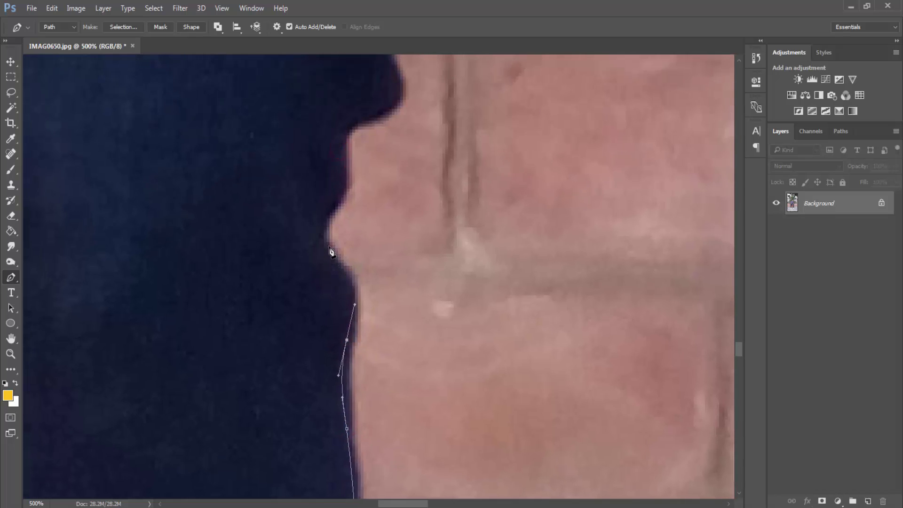
drag(335, 263, 323, 258)
drag(327, 216, 342, 194)
drag(345, 141, 342, 127)
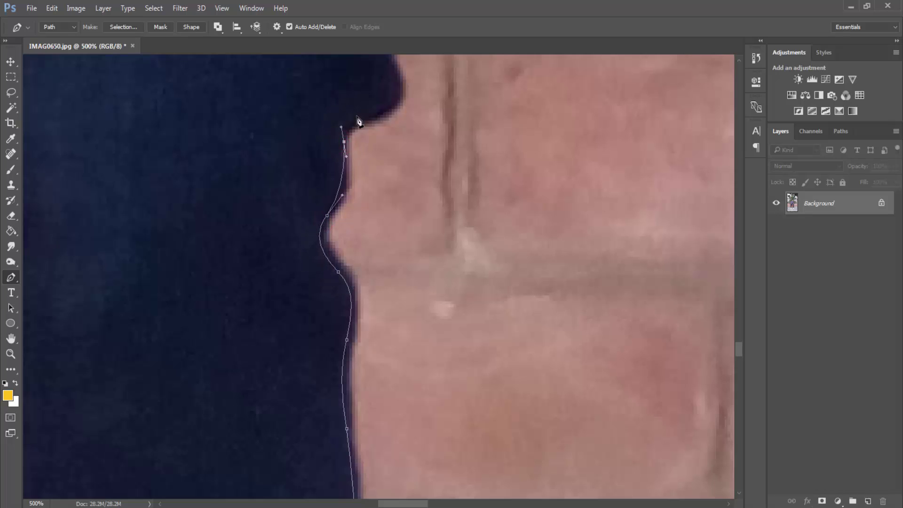
mouse_move(388, 76)
mouse_down()
mouse_move(388, 195)
mouse_move(370, 163)
mouse_move(400, 138)
mouse_up()
mouse_move(403, 100)
mouse_down()
mouse_move(399, 81)
mouse_move(378, 375)
mouse_up()
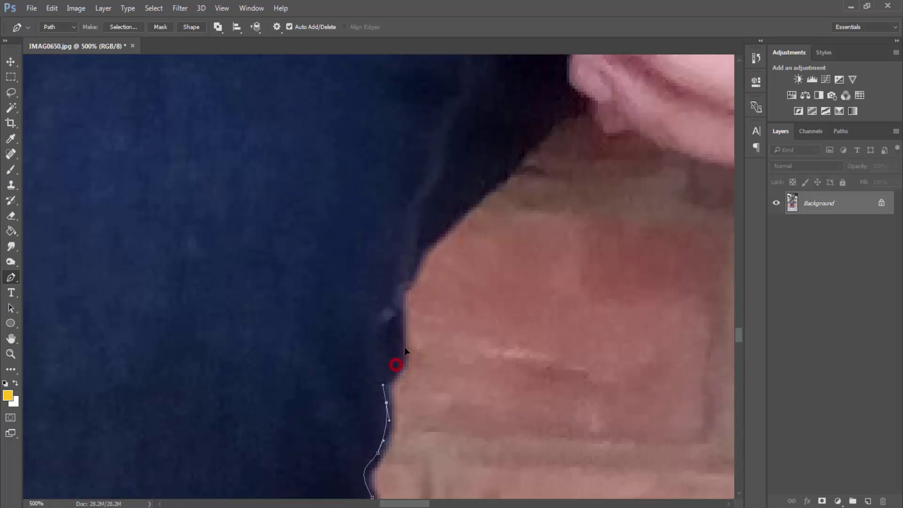
drag(400, 345, 401, 326)
drag(400, 290, 420, 244)
Extend the path diagonally toward the chin and make the last anchor a corner
drag(511, 172, 523, 157)
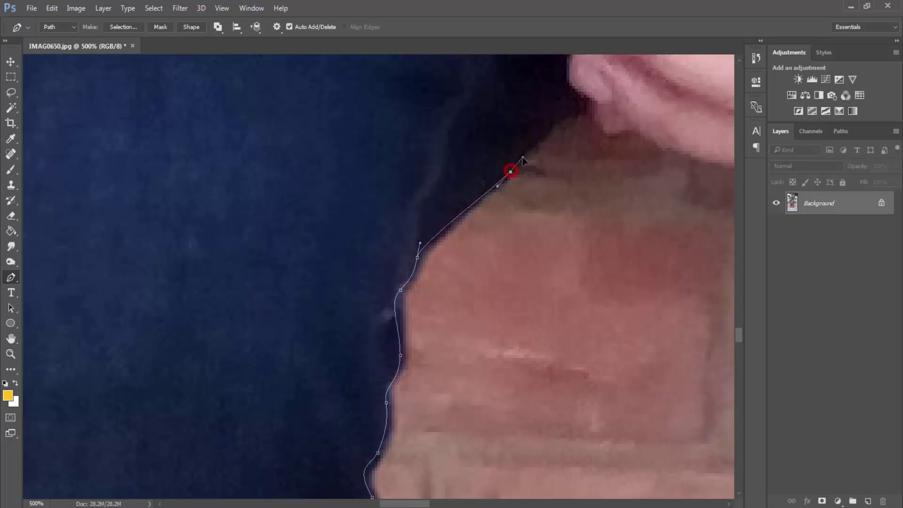
scroll(470, 283, up, 5)
scroll(470, 283, right, 2)
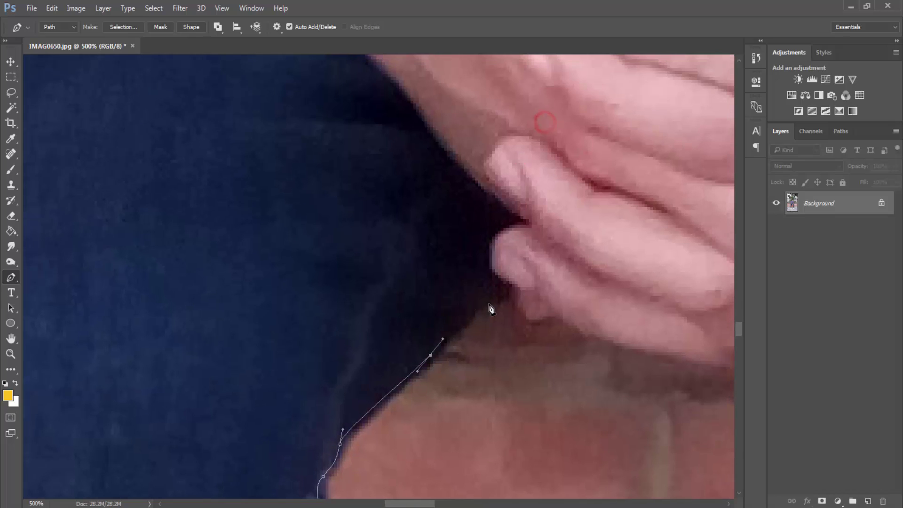
drag(512, 299, 523, 316)
click(549, 318)
mouse_move(567, 317)
mouse_down()
mouse_move(576, 312)
mouse_move(586, 341)
mouse_move(641, 353)
mouse_move(367, 289)
mouse_move(336, 291)
mouse_up()
alt+click(549, 317)
Trace beneath the hand, along the jawline and down the neck edge
drag(418, 301, 448, 304)
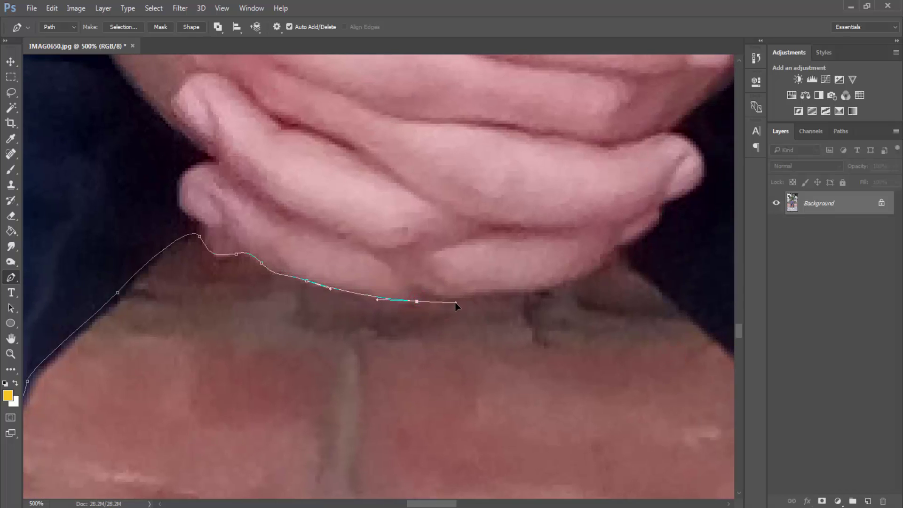
drag(504, 289, 533, 292)
click(620, 258)
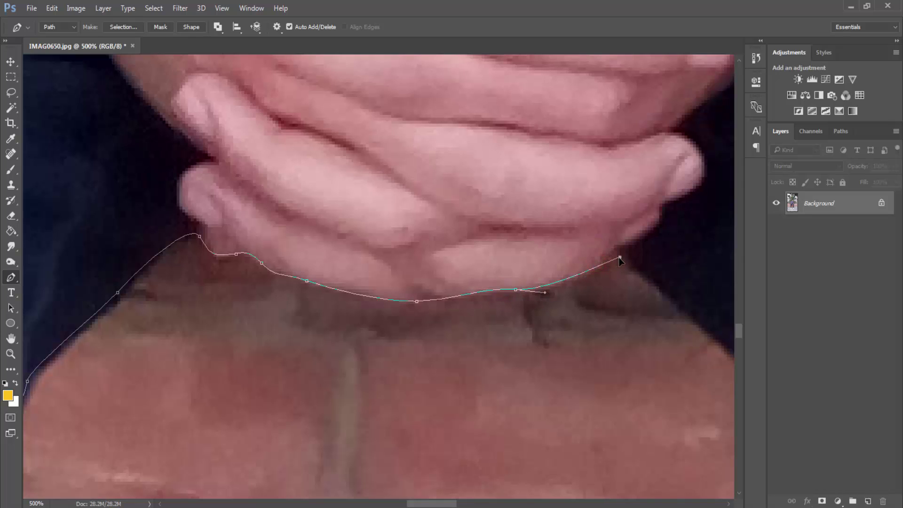
mouse_move(655, 282)
mouse_down()
mouse_move(665, 293)
mouse_move(338, 212)
mouse_up()
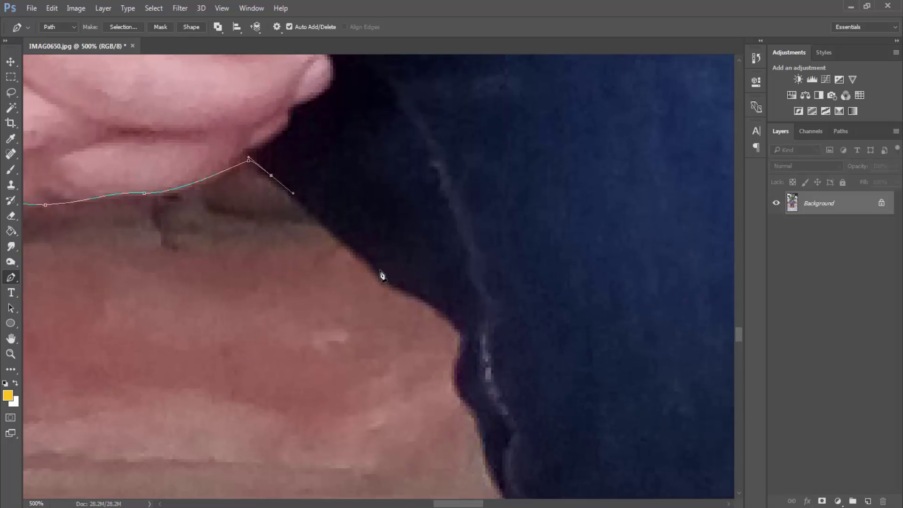
drag(379, 270, 444, 309)
mouse_move(466, 349)
mouse_down()
mouse_move(461, 367)
mouse_move(466, 268)
mouse_move(487, 302)
mouse_up()
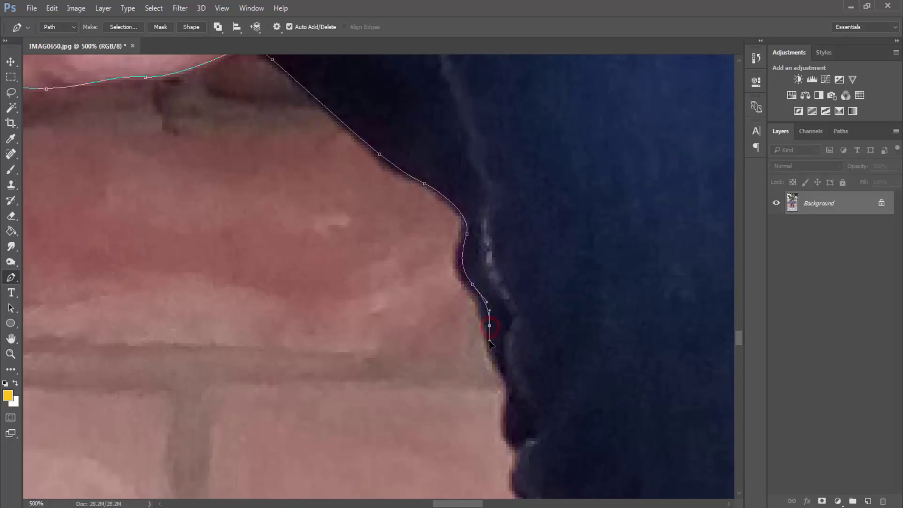
mouse_move(490, 344)
mouse_down()
mouse_move(453, 243)
mouse_move(478, 273)
mouse_up()
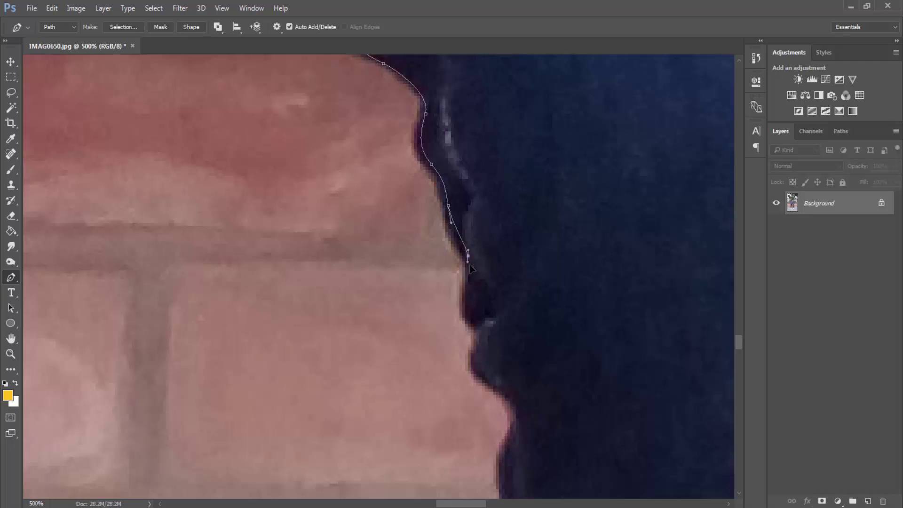
mouse_move(469, 310)
mouse_down()
mouse_move(480, 350)
mouse_move(402, 184)
mouse_up()
Add anchors down the jacket's edge against the brick wall
mouse_move(424, 233)
mouse_down()
mouse_move(447, 249)
mouse_move(443, 283)
mouse_up()
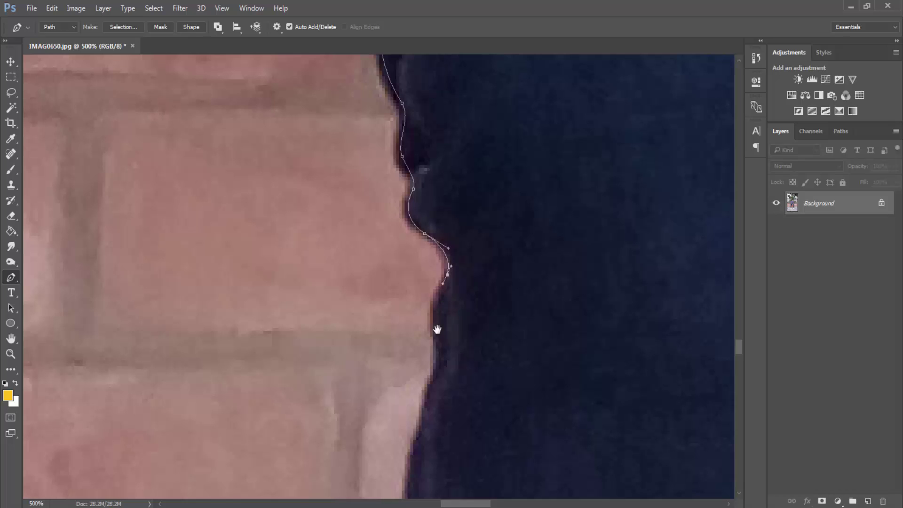
mouse_move(436, 327)
mouse_down()
mouse_move(456, 199)
mouse_move(441, 244)
mouse_up()
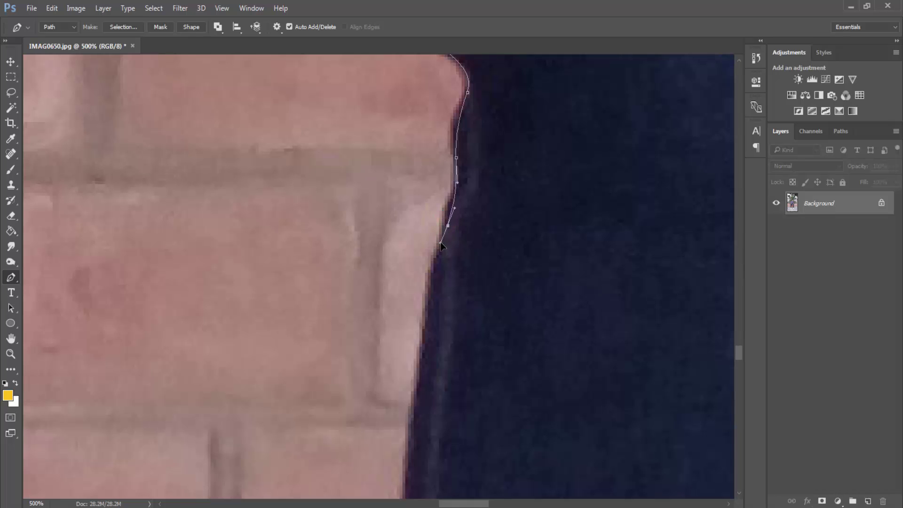
drag(433, 278, 428, 149)
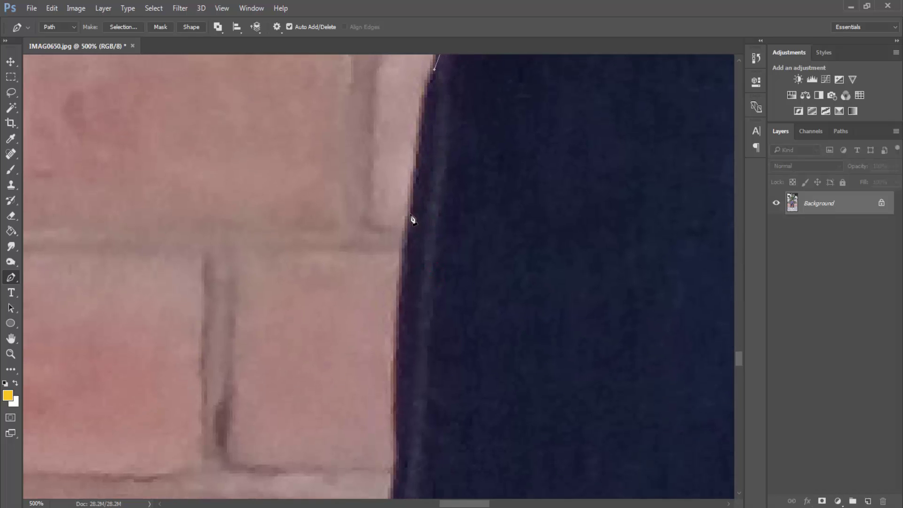
mouse_move(411, 217)
mouse_down()
mouse_move(410, 250)
mouse_move(401, 134)
mouse_up()
drag(397, 229, 397, 255)
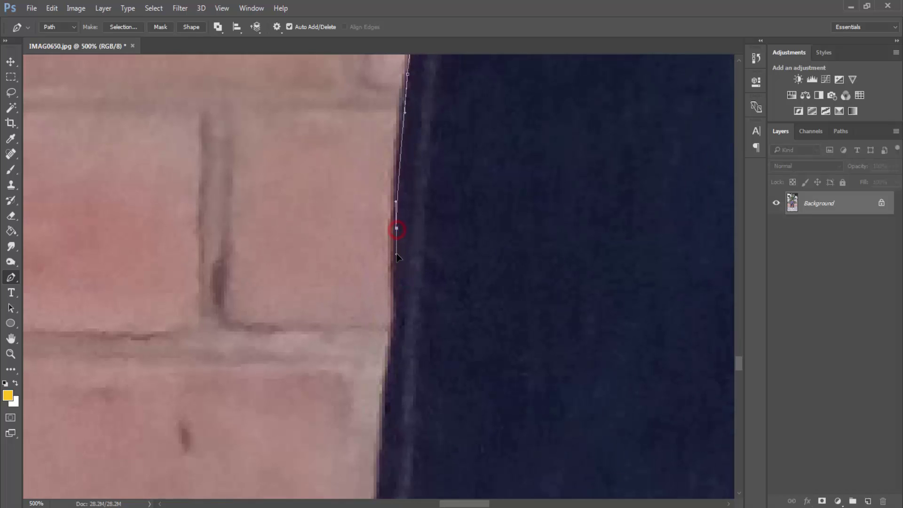
drag(383, 292, 381, 184)
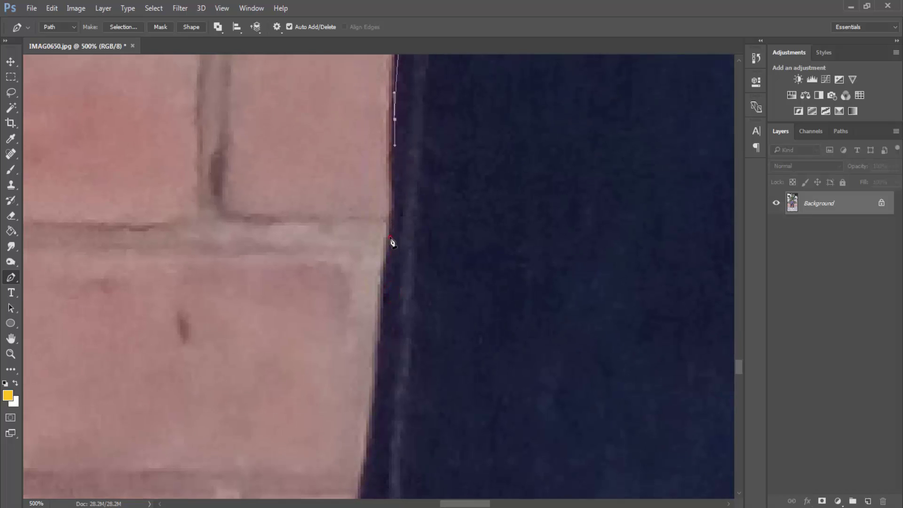
drag(389, 240, 387, 257)
Follow the jacket's inward curve and lower bulge toward the jeans
drag(395, 320, 397, 165)
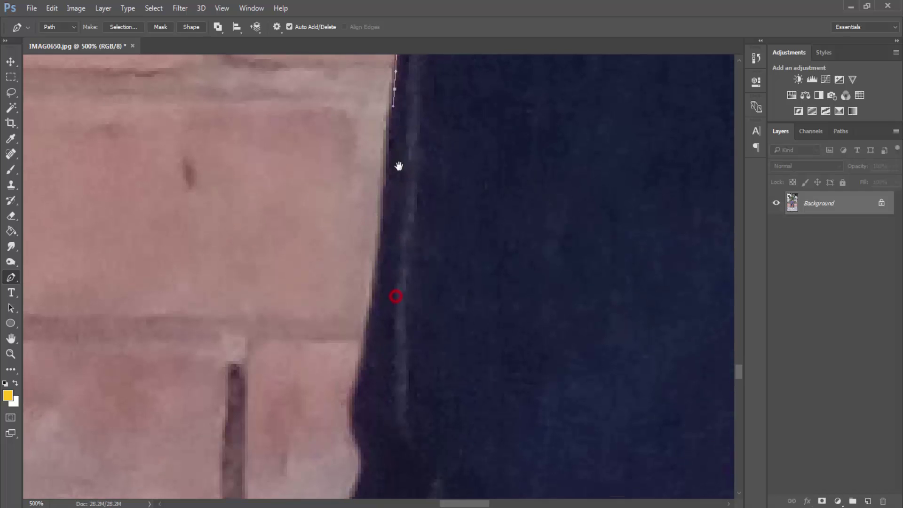
mouse_move(381, 254)
mouse_down()
mouse_move(375, 287)
mouse_move(387, 176)
mouse_up()
drag(377, 228, 371, 248)
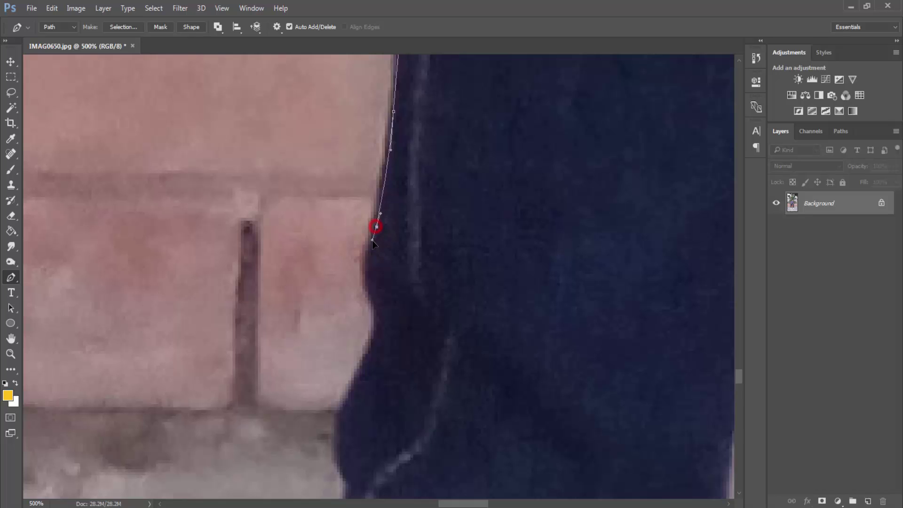
drag(357, 362, 367, 268)
drag(381, 206, 391, 227)
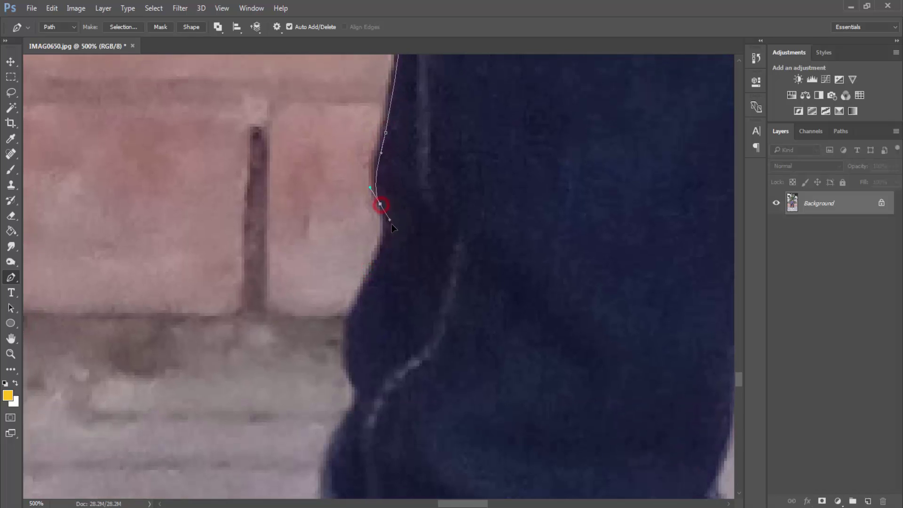
drag(373, 284, 382, 188)
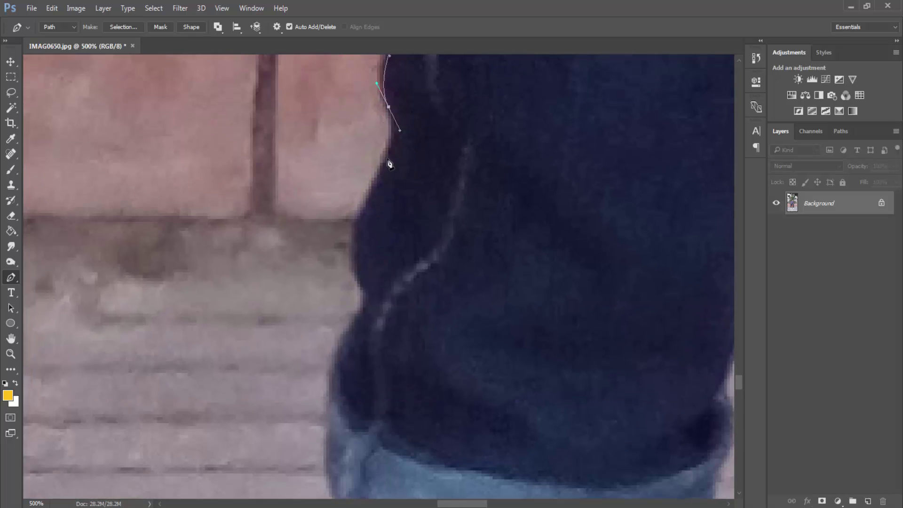
drag(389, 156, 379, 181)
mouse_move(357, 251)
mouse_down()
mouse_move(358, 273)
mouse_move(363, 215)
mouse_move(363, 242)
mouse_move(380, 187)
mouse_up()
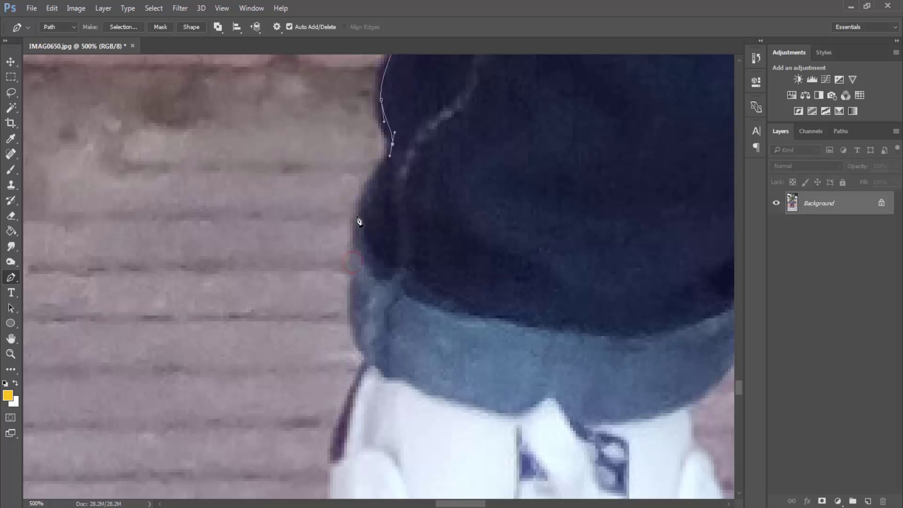
Curve the path down to the second shoe, shortening handles, and start along its edge
drag(356, 217, 356, 282)
scroll(344, 352, down, 2)
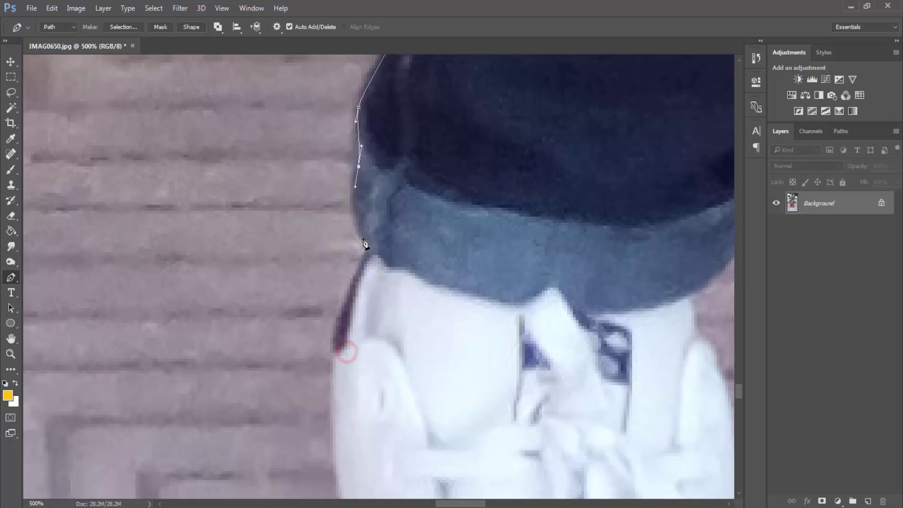
drag(371, 251, 377, 258)
scroll(375, 261, down, 1)
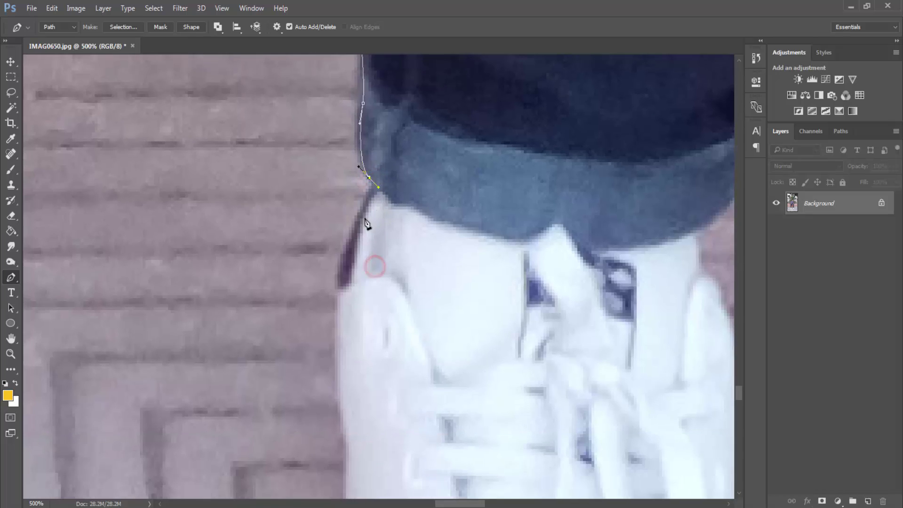
drag(374, 188, 370, 186)
click(339, 285)
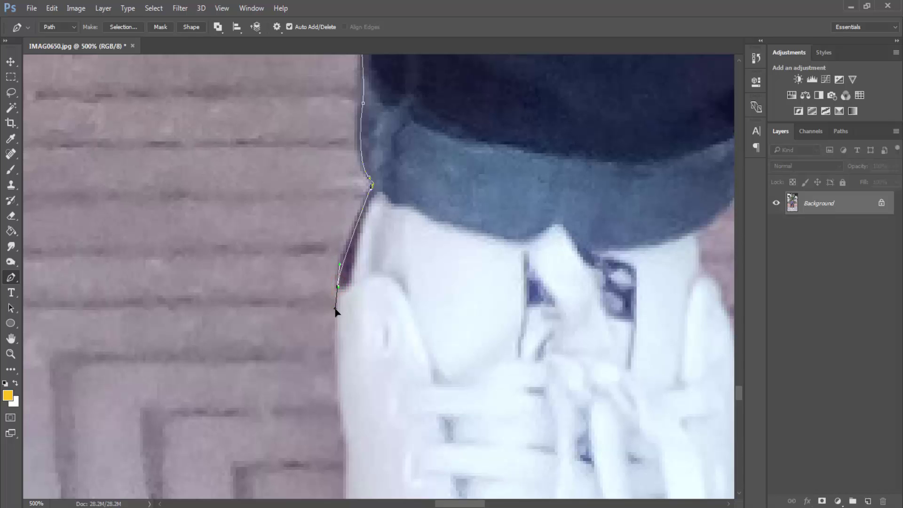
drag(339, 335, 368, 140)
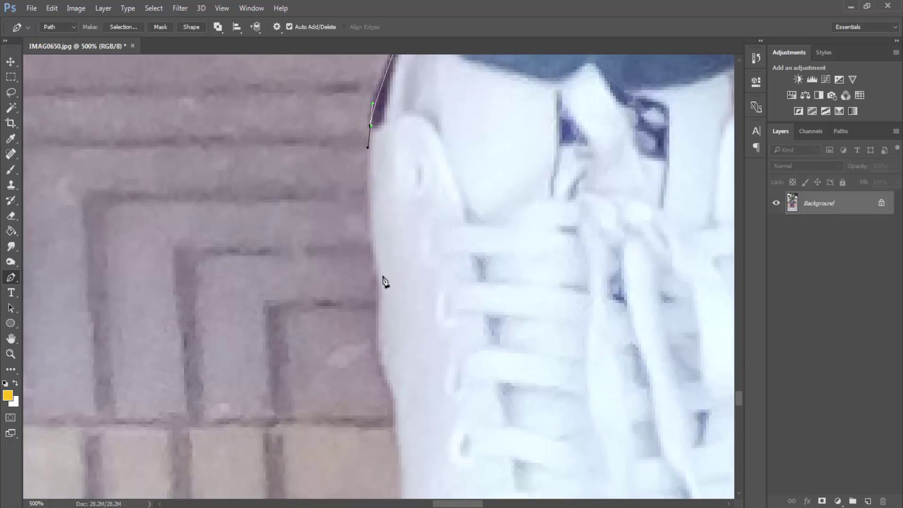
mouse_move(379, 276)
mouse_down()
mouse_move(379, 342)
mouse_move(391, 218)
mouse_move(402, 282)
mouse_move(414, 212)
mouse_move(408, 226)
mouse_up()
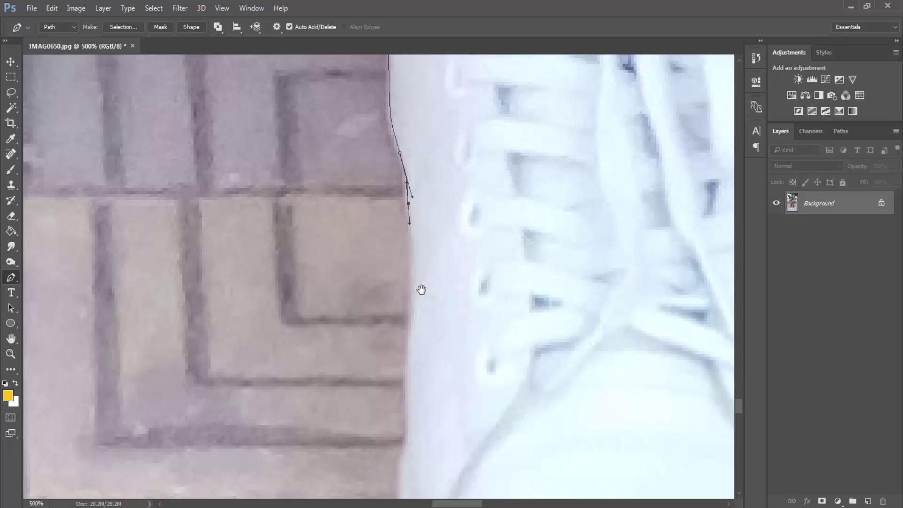
Trace curved anchors along the shoe edge and around its rounded toe
drag(421, 289, 439, 165)
drag(429, 199, 428, 214)
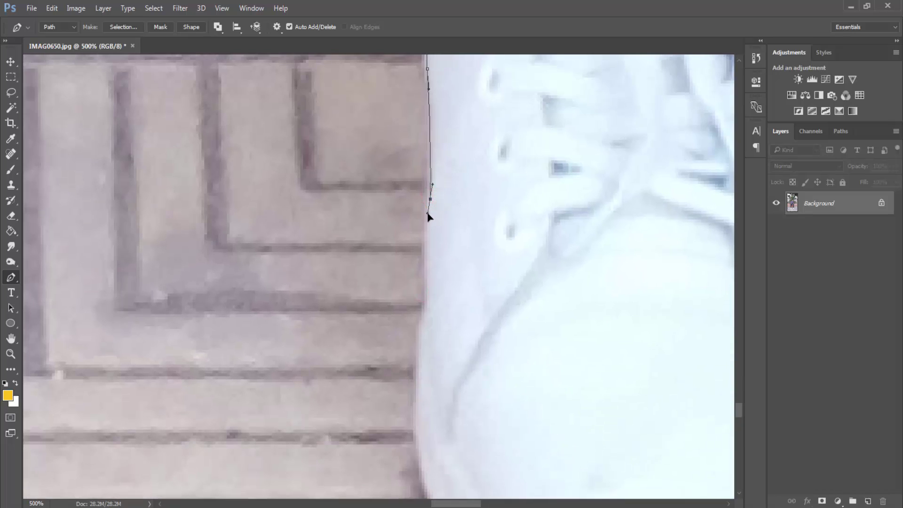
drag(435, 269, 437, 145)
mouse_move(429, 198)
mouse_down()
mouse_move(423, 236)
mouse_move(417, 136)
mouse_up()
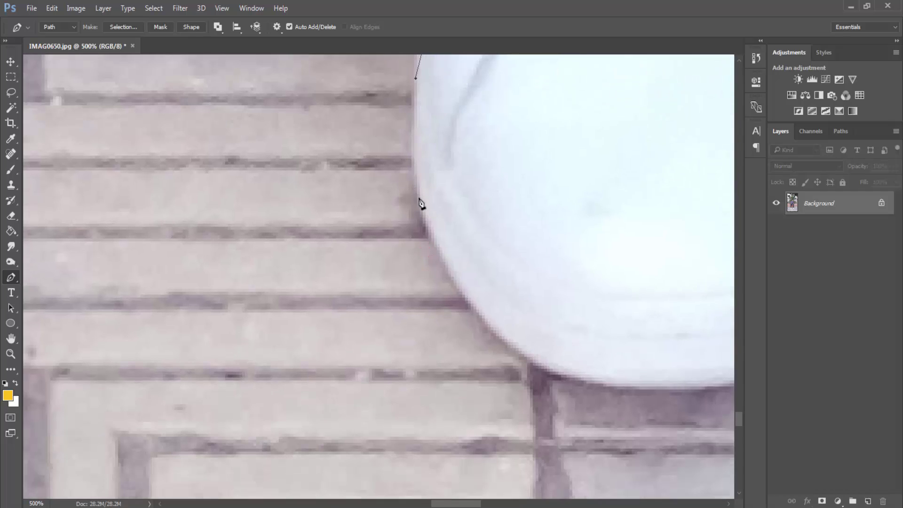
drag(421, 204, 426, 225)
mouse_move(491, 267)
mouse_down()
mouse_move(454, 148)
mouse_move(411, 249)
mouse_up()
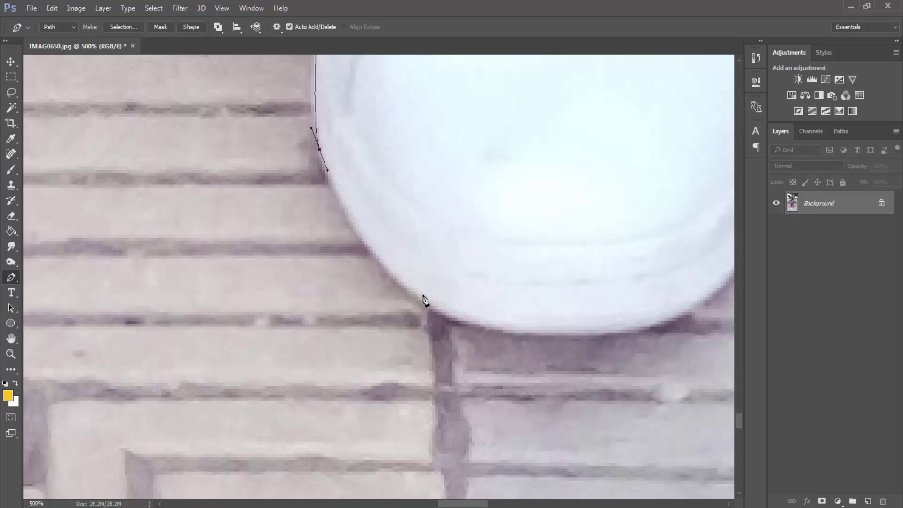
mouse_move(429, 300)
mouse_down()
mouse_move(491, 324)
mouse_move(488, 332)
mouse_up()
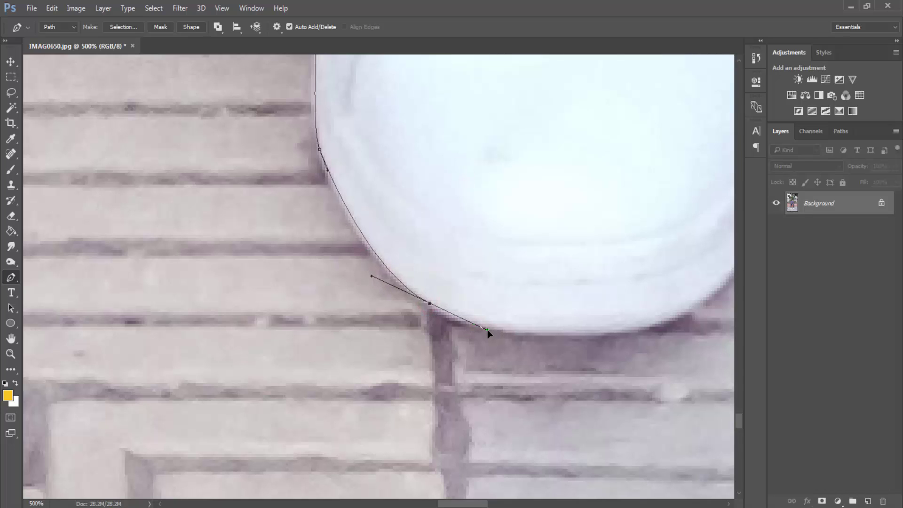
mouse_move(625, 325)
mouse_down()
mouse_move(691, 312)
mouse_move(508, 444)
mouse_up()
Climb the shoe's far side beside the laces up to its collar
drag(574, 400, 592, 339)
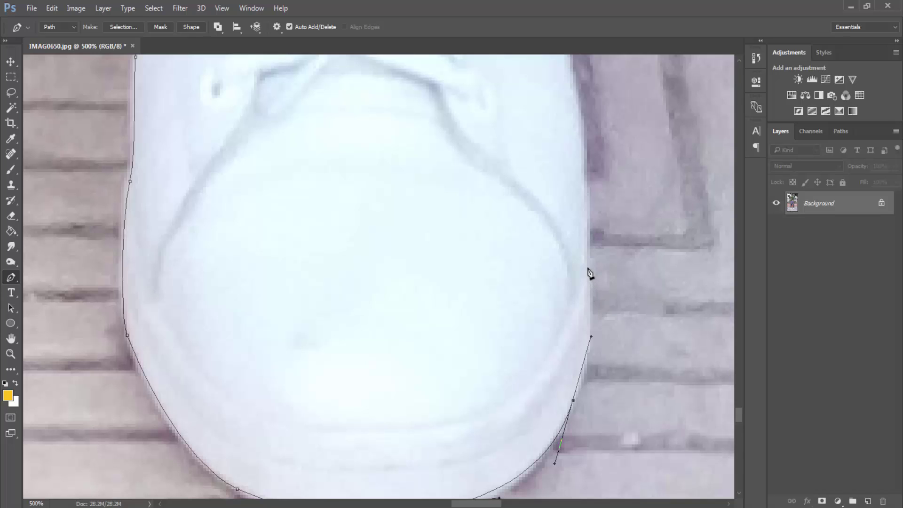
drag(588, 266, 588, 238)
mouse_move(587, 158)
mouse_down()
mouse_move(550, 280)
mouse_move(542, 225)
mouse_move(520, 317)
mouse_up()
drag(500, 282, 491, 255)
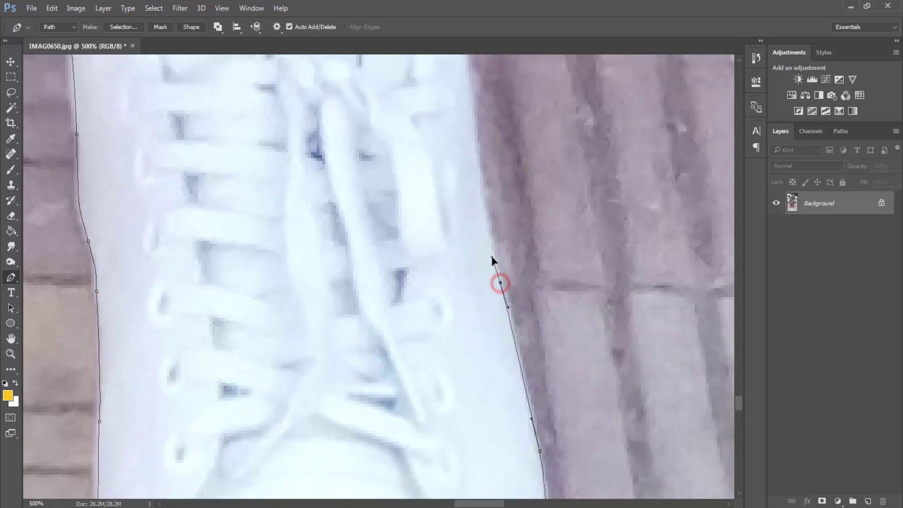
drag(488, 212, 505, 386)
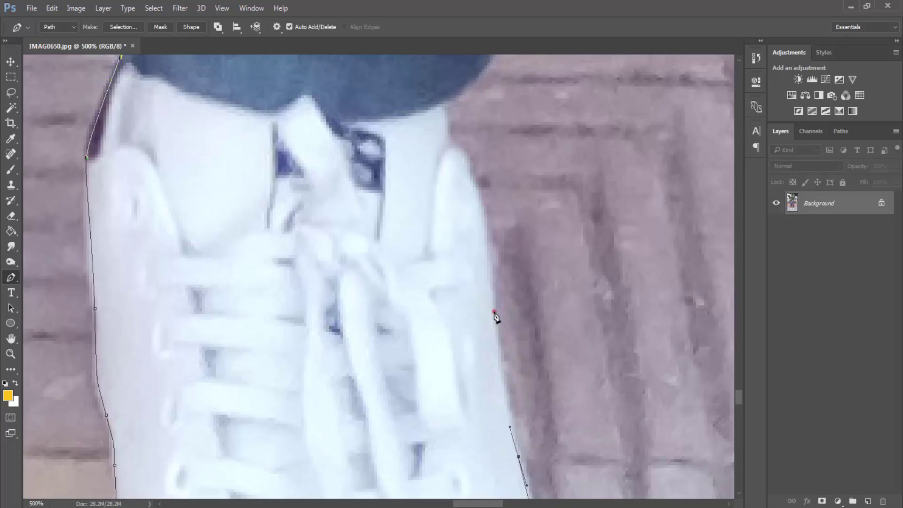
drag(493, 311, 491, 289)
mouse_move(490, 214)
mouse_down()
mouse_move(492, 298)
mouse_move(475, 259)
mouse_move(446, 242)
mouse_up()
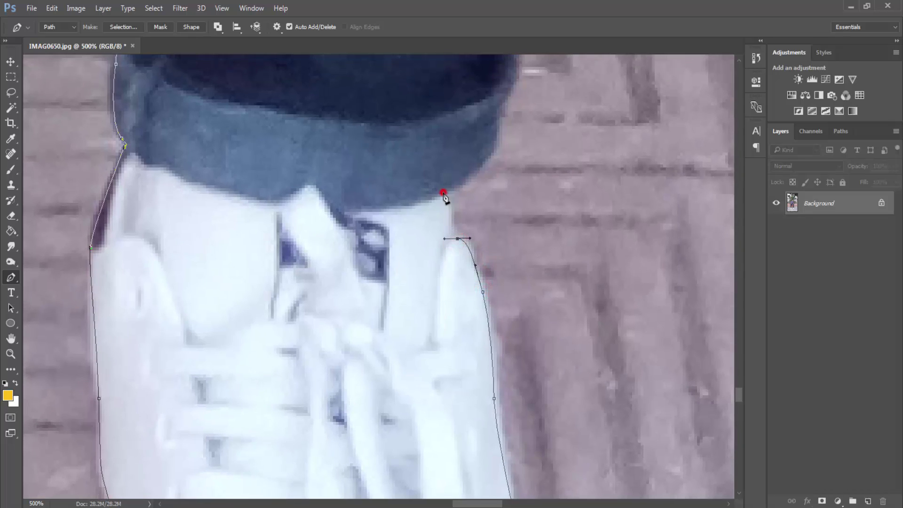
Carry the path from the shoe over the jeans cuff onto the leg's edge
drag(443, 192, 451, 191)
mouse_move(489, 151)
mouse_down()
mouse_move(433, 327)
mouse_move(434, 282)
mouse_move(455, 236)
mouse_up()
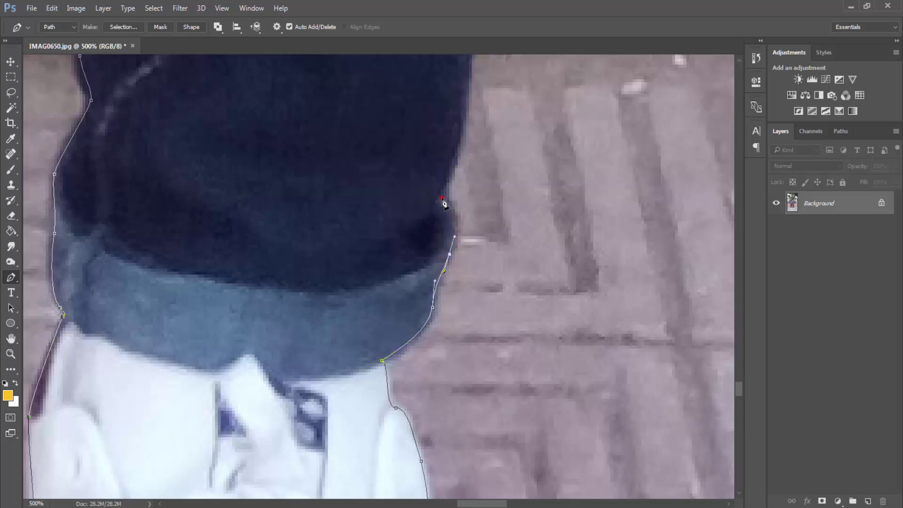
mouse_move(442, 198)
mouse_down()
mouse_move(428, 191)
mouse_move(423, 329)
mouse_move(421, 278)
mouse_up()
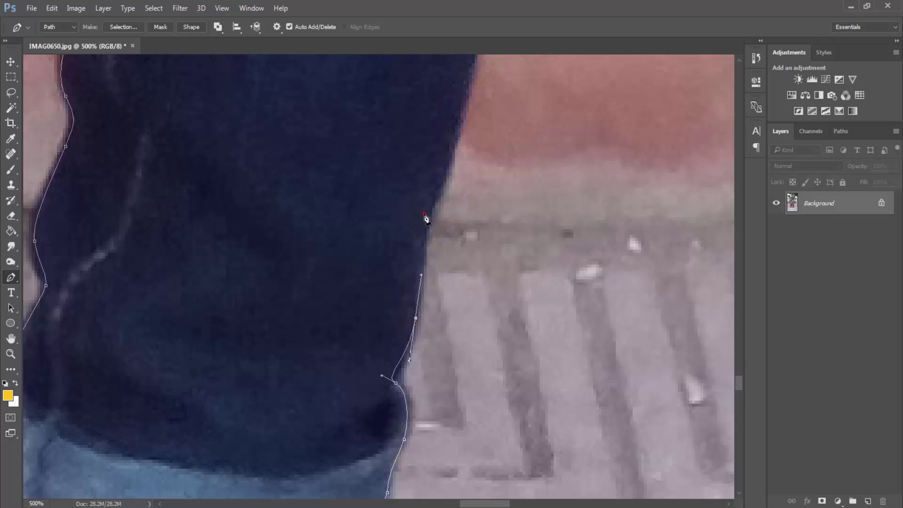
mouse_move(424, 217)
mouse_down()
mouse_move(434, 191)
mouse_move(436, 347)
mouse_up()
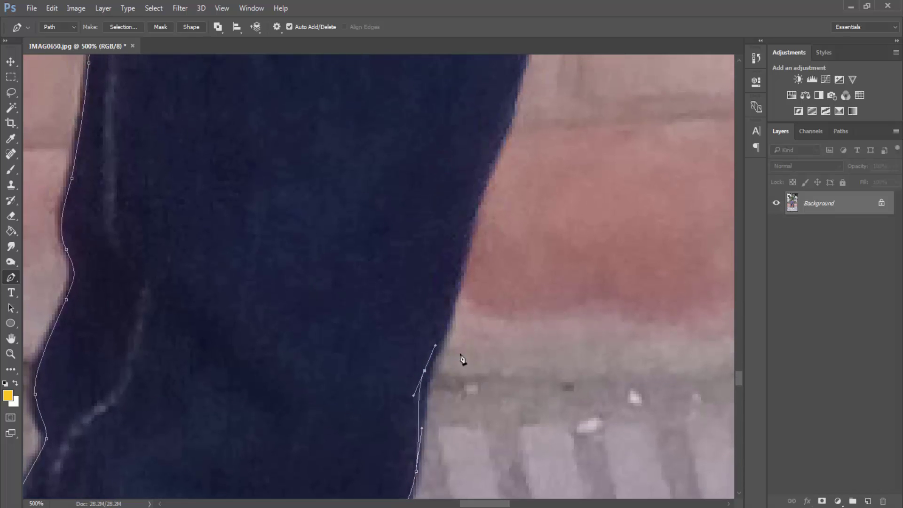
drag(482, 167, 486, 161)
drag(517, 126, 519, 227)
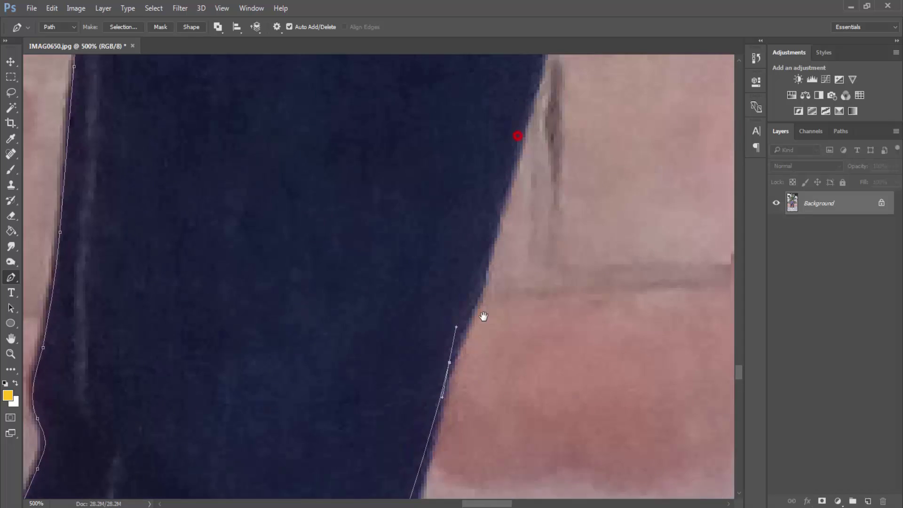
drag(480, 294, 486, 265)
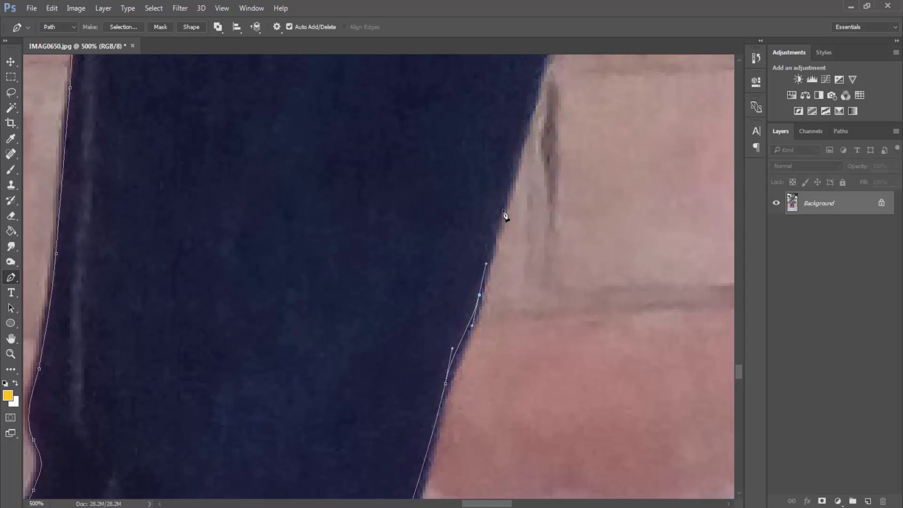
Add curved anchors further up the second jeans leg's edge
mouse_move(505, 207)
mouse_down()
mouse_move(505, 194)
mouse_move(514, 248)
mouse_up()
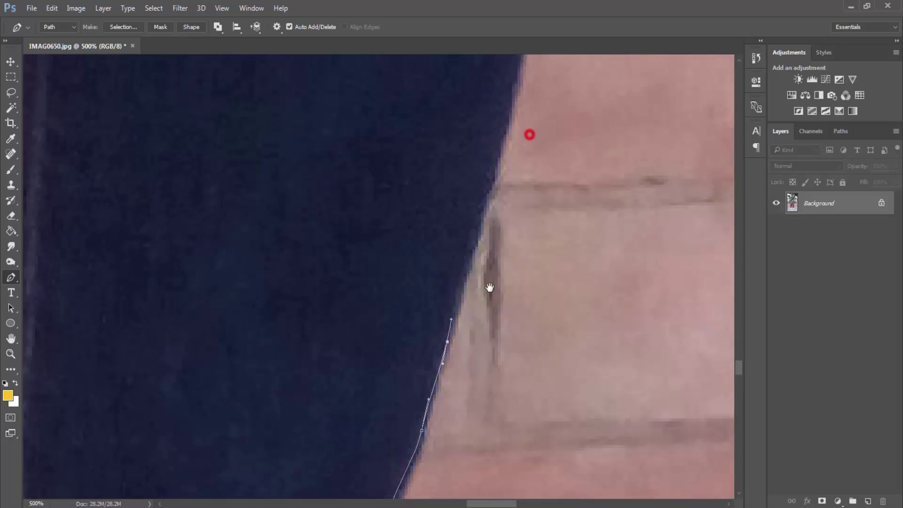
mouse_move(520, 174)
mouse_down()
mouse_move(529, 149)
mouse_move(469, 391)
mouse_up()
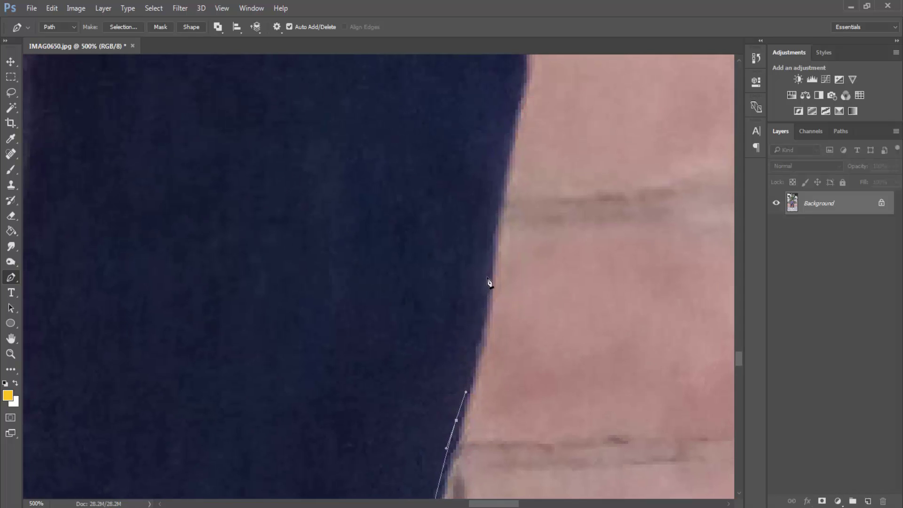
drag(491, 267, 493, 234)
drag(505, 165, 508, 134)
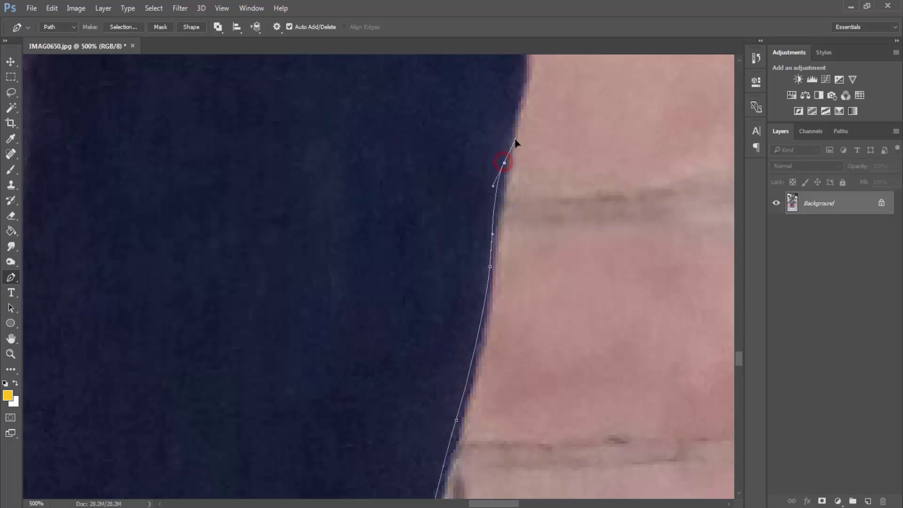
mouse_move(523, 84)
mouse_down()
mouse_move(471, 219)
mouse_move(478, 206)
mouse_up()
drag(471, 168, 476, 148)
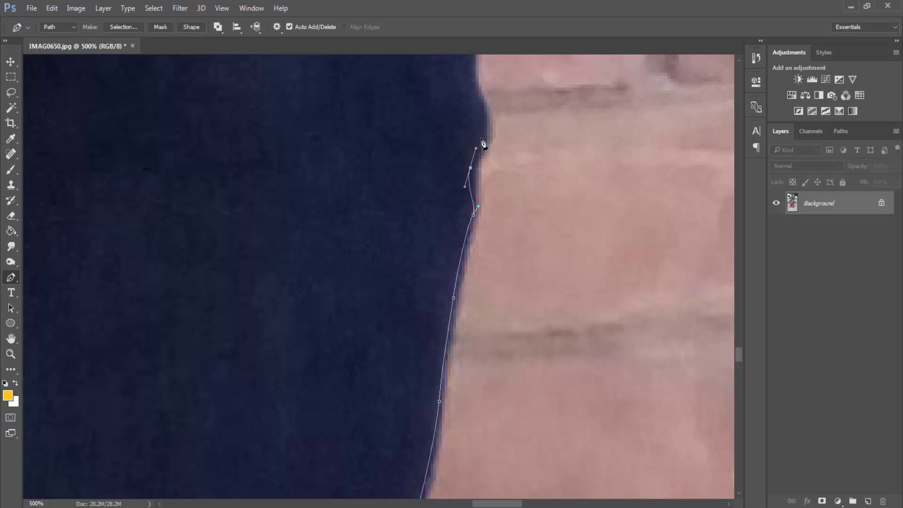
mouse_move(479, 112)
mouse_down()
mouse_move(470, 86)
mouse_move(469, 300)
mouse_up()
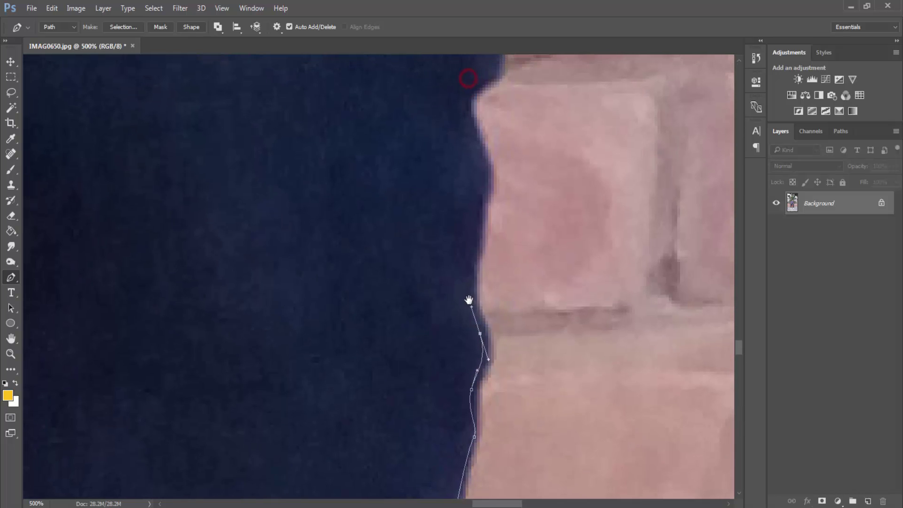
Curve around the leg's bulge and Alt-click its anchors into sharp corners
drag(477, 248, 480, 227)
mouse_move(484, 159)
mouse_down()
mouse_move(473, 138)
mouse_move(481, 326)
mouse_up()
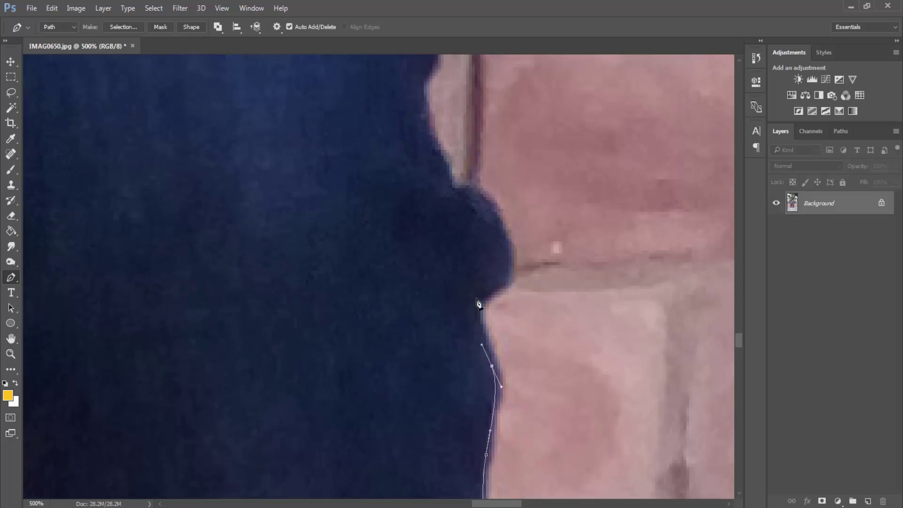
drag(483, 289, 503, 287)
mouse_move(497, 218)
mouse_down()
mouse_move(466, 161)
mouse_move(428, 190)
mouse_up()
alt+click(498, 219)
alt+click(458, 193)
Carry the path up the jeans edge to where the jeans meet the shirt
drag(438, 147, 422, 101)
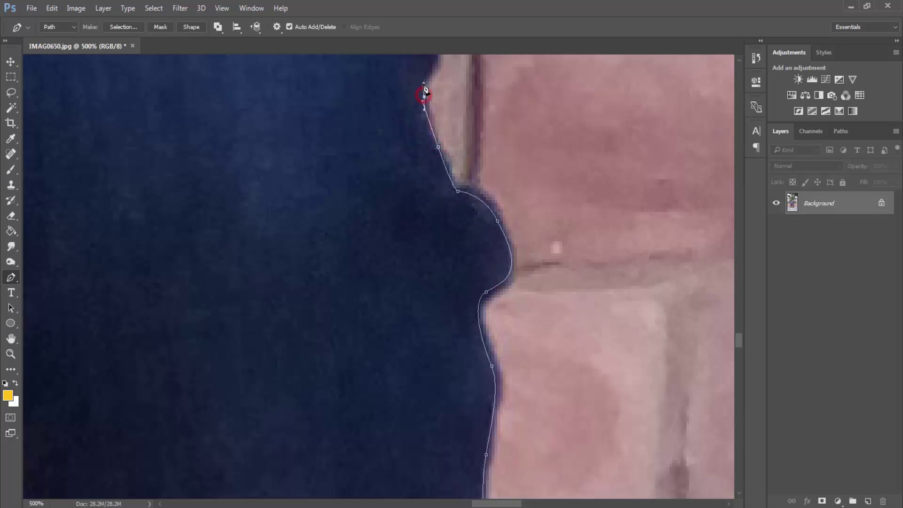
scroll(414, 178, up, 5)
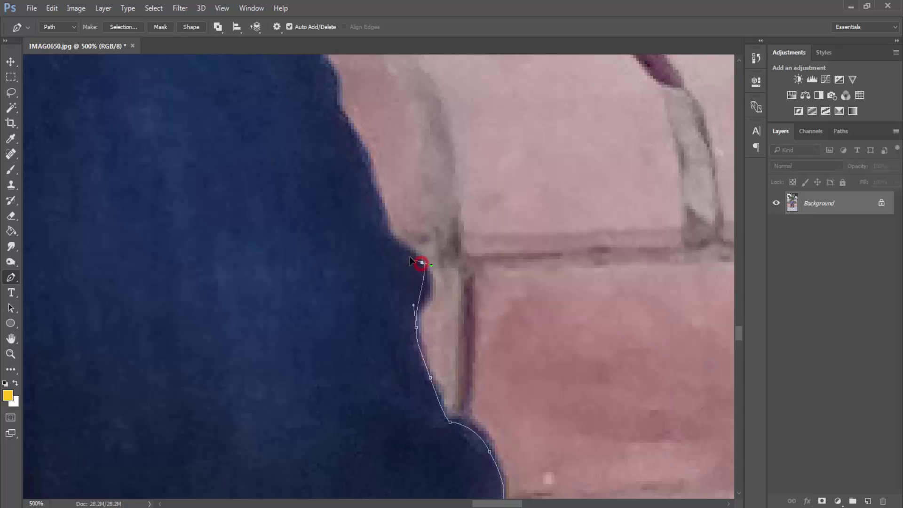
mouse_move(409, 257)
mouse_down()
mouse_move(339, 112)
mouse_move(372, 282)
mouse_move(351, 251)
mouse_move(349, 199)
mouse_up()
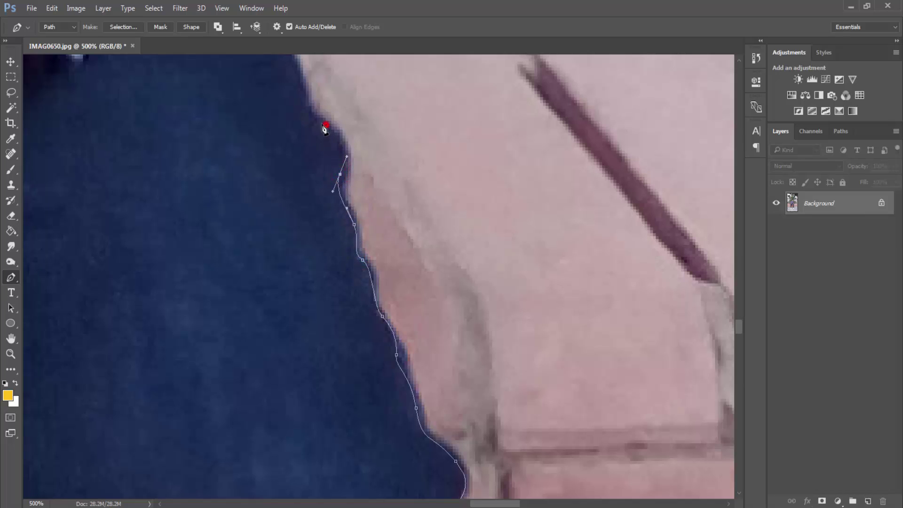
mouse_move(325, 125)
mouse_down()
mouse_move(316, 123)
mouse_move(315, 329)
mouse_up()
drag(303, 295, 296, 271)
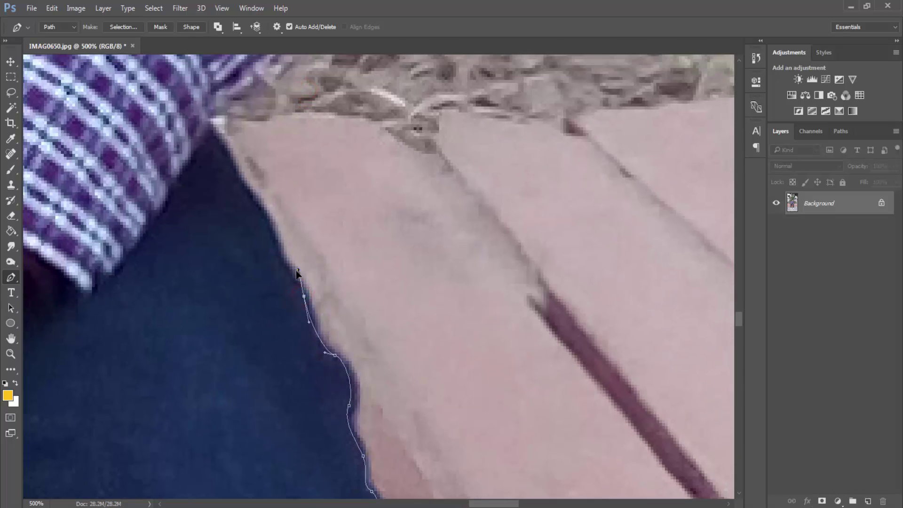
mouse_move(273, 244)
mouse_down()
mouse_move(266, 214)
mouse_move(229, 167)
mouse_up()
click(210, 132)
drag(211, 133, 257, 420)
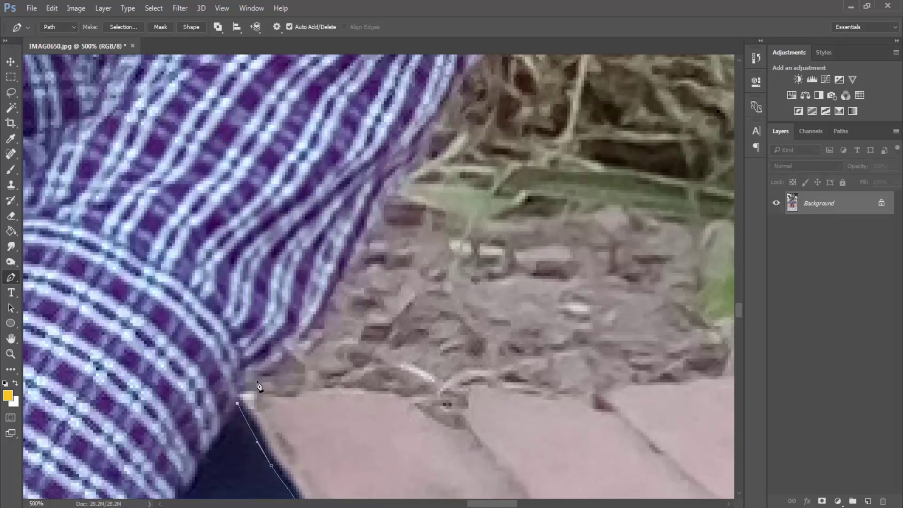
Trace curved anchors up the lower part of the checked shirt's outer edge
drag(252, 366, 265, 363)
drag(320, 305, 336, 274)
mouse_move(374, 203)
mouse_down()
mouse_move(379, 187)
mouse_move(343, 338)
mouse_move(361, 330)
mouse_up()
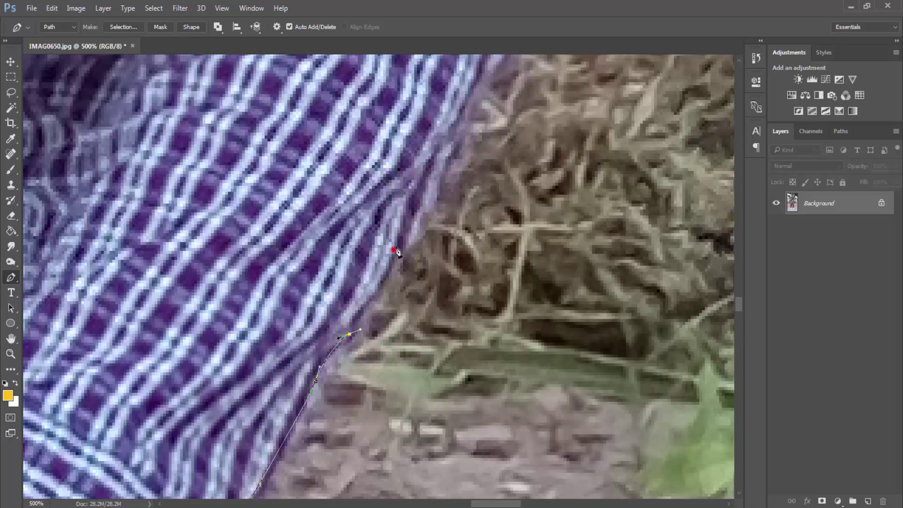
drag(393, 250, 408, 232)
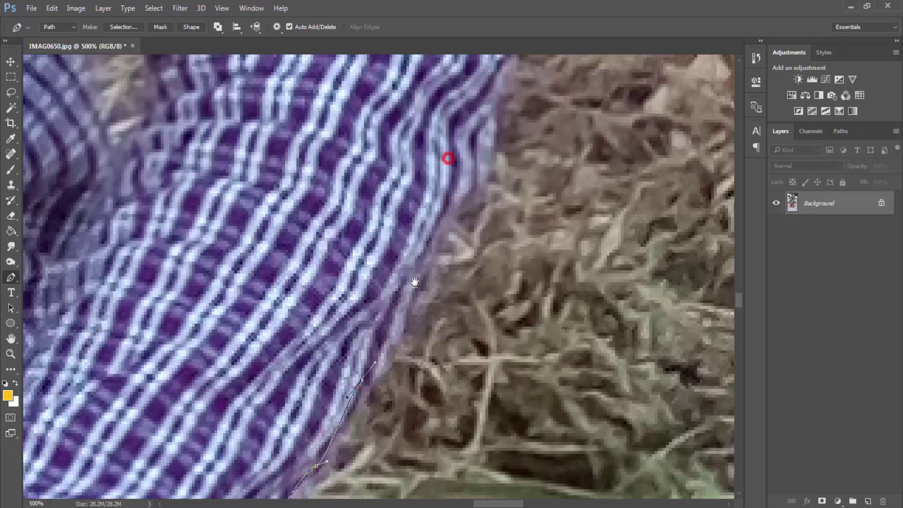
mouse_move(440, 166)
mouse_down()
mouse_move(414, 293)
mouse_move(422, 253)
mouse_up()
drag(458, 205, 470, 198)
mouse_move(489, 149)
mouse_down()
mouse_move(487, 130)
mouse_move(371, 385)
mouse_up()
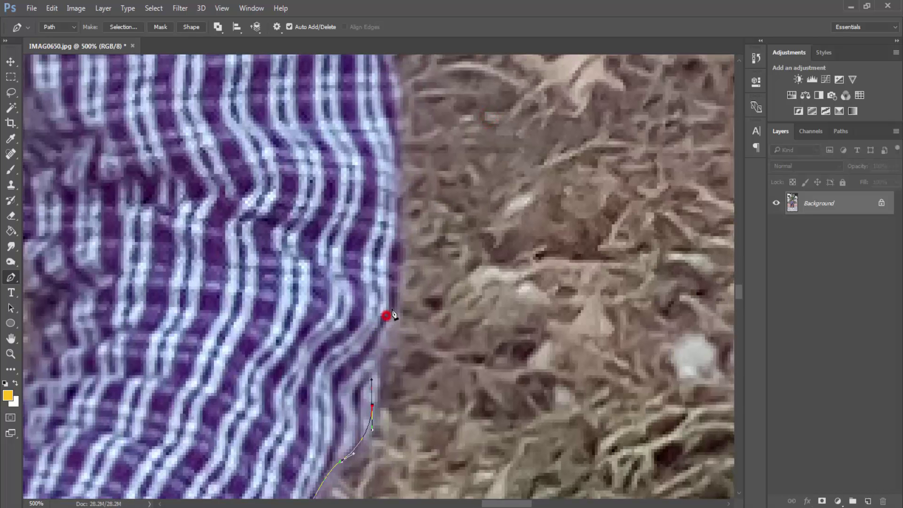
drag(386, 316, 394, 304)
drag(400, 231, 396, 218)
Continue the curved path higher up the shirt edge toward the shoulder
drag(401, 173, 361, 364)
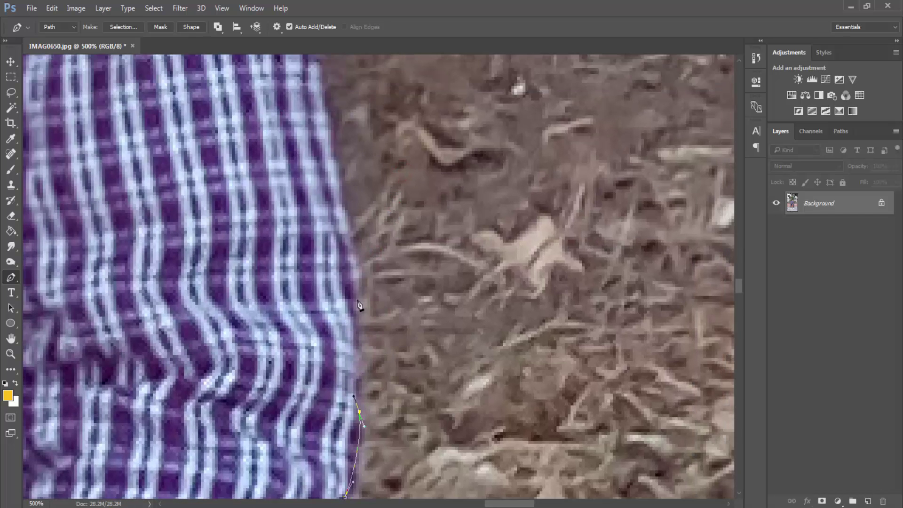
drag(354, 293, 354, 258)
mouse_move(328, 120)
mouse_down()
mouse_move(327, 83)
mouse_move(336, 380)
mouse_up()
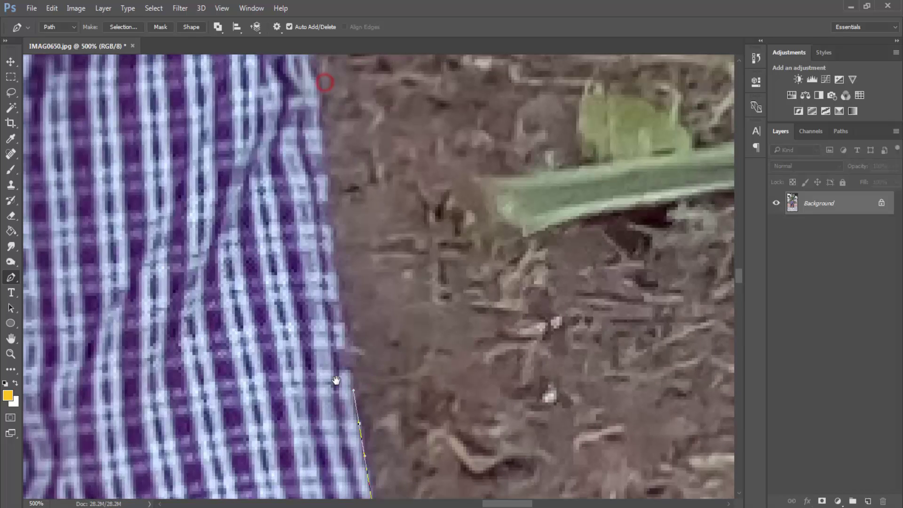
drag(333, 258, 329, 193)
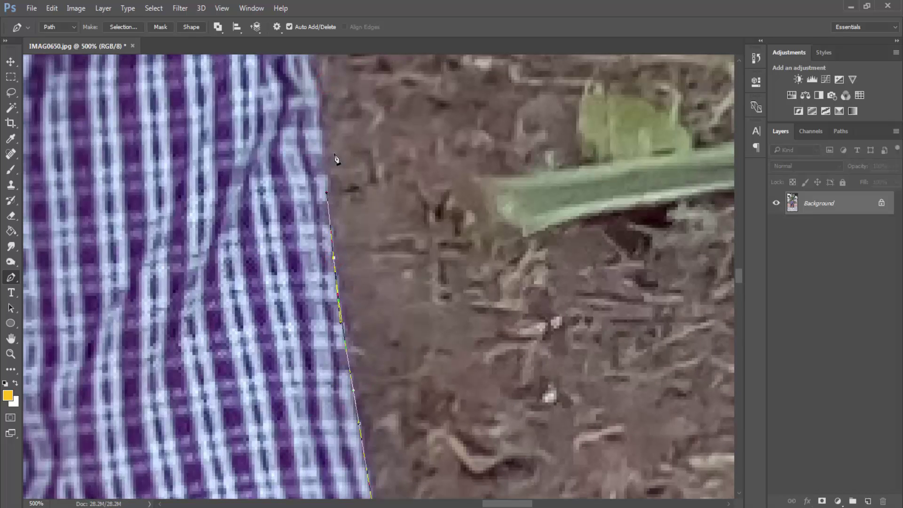
drag(329, 115, 315, 317)
drag(299, 263, 294, 204)
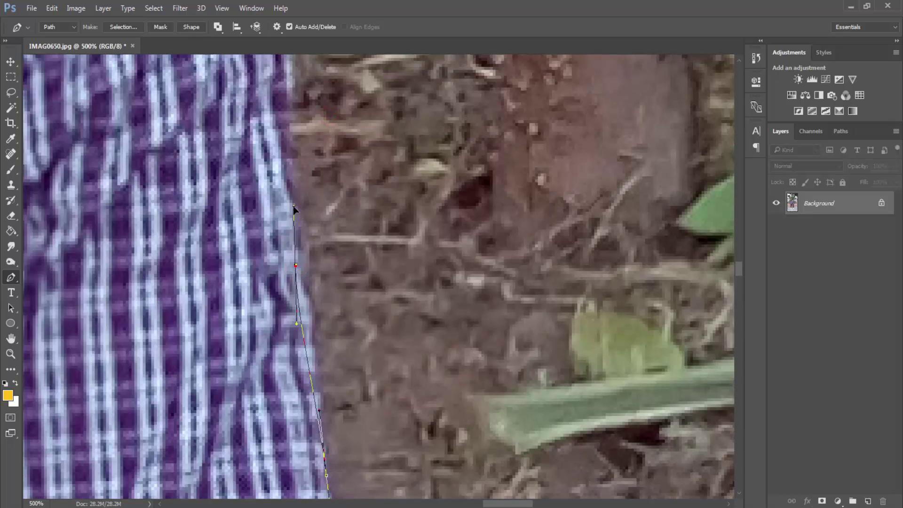
drag(298, 143, 312, 297)
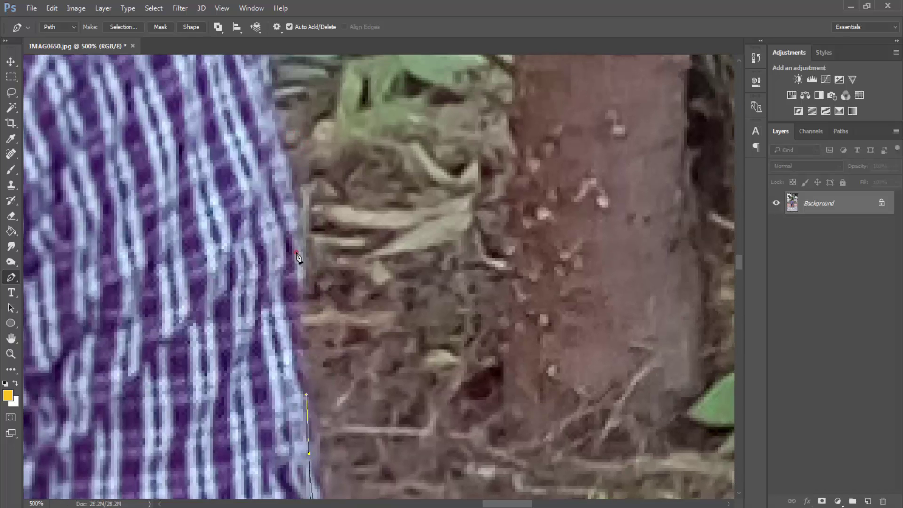
drag(298, 251, 288, 188)
drag(294, 156, 311, 335)
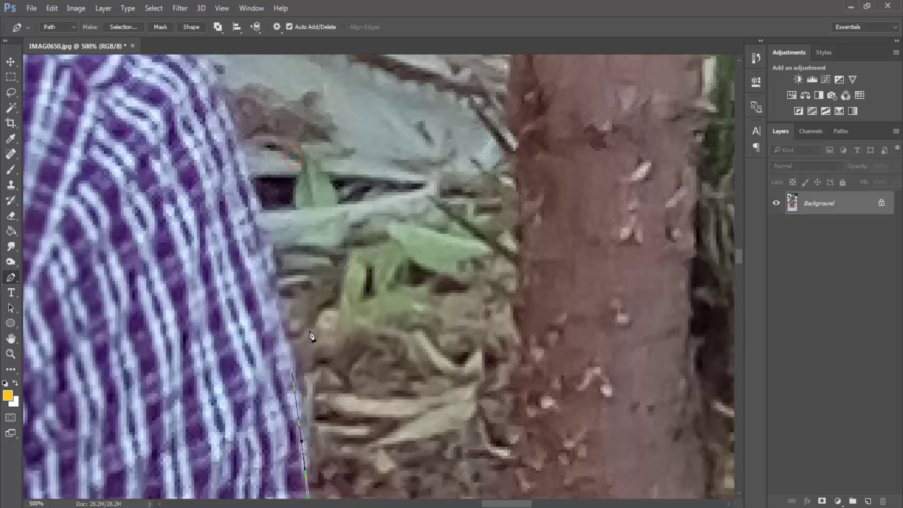
mouse_move(235, 135)
mouse_down()
mouse_move(232, 123)
mouse_move(311, 335)
mouse_up()
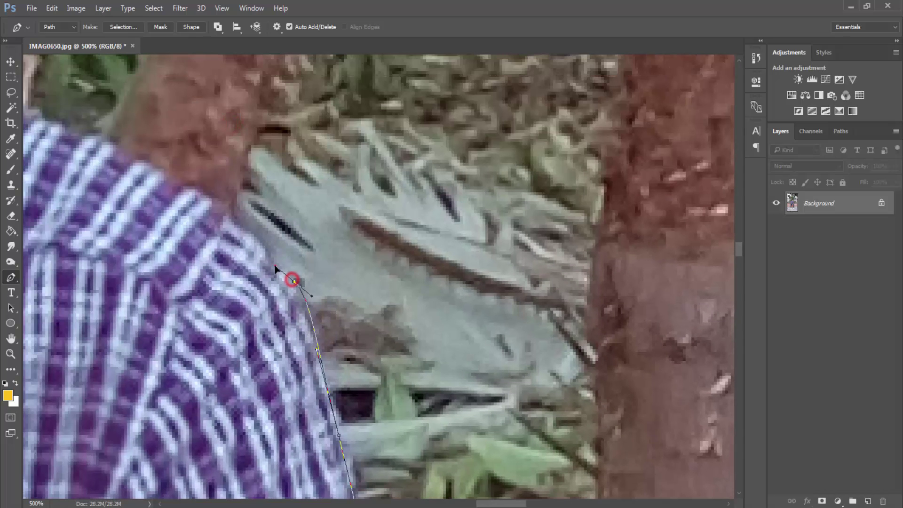
Carry the path over the shoulder top and collar, then up the neck toward the ear
drag(285, 276, 265, 249)
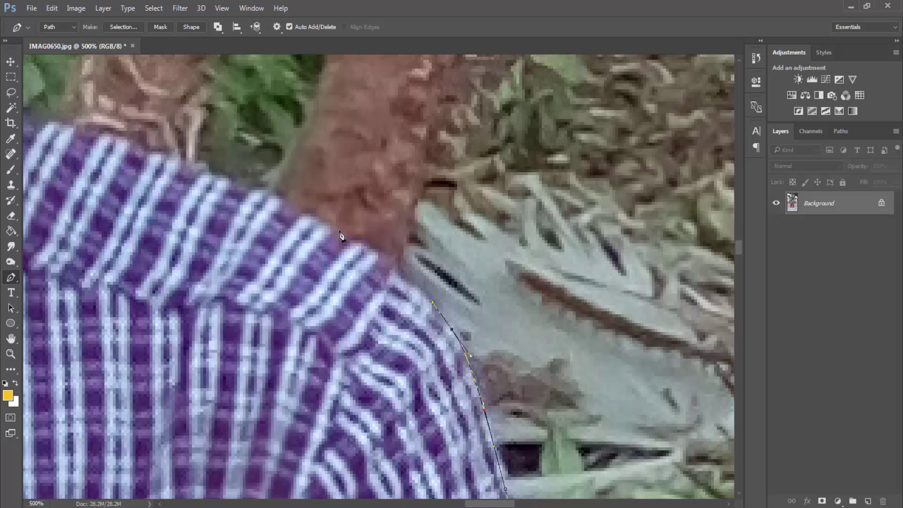
drag(345, 232, 328, 226)
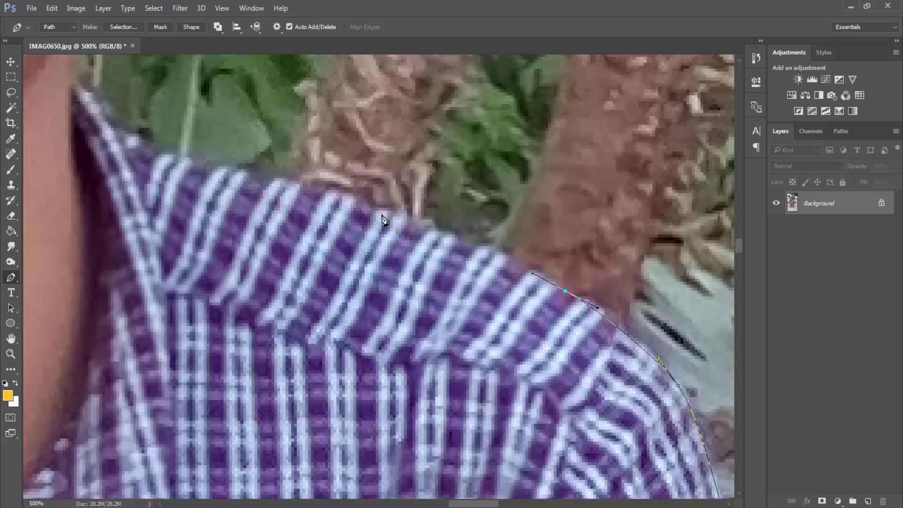
click(313, 190)
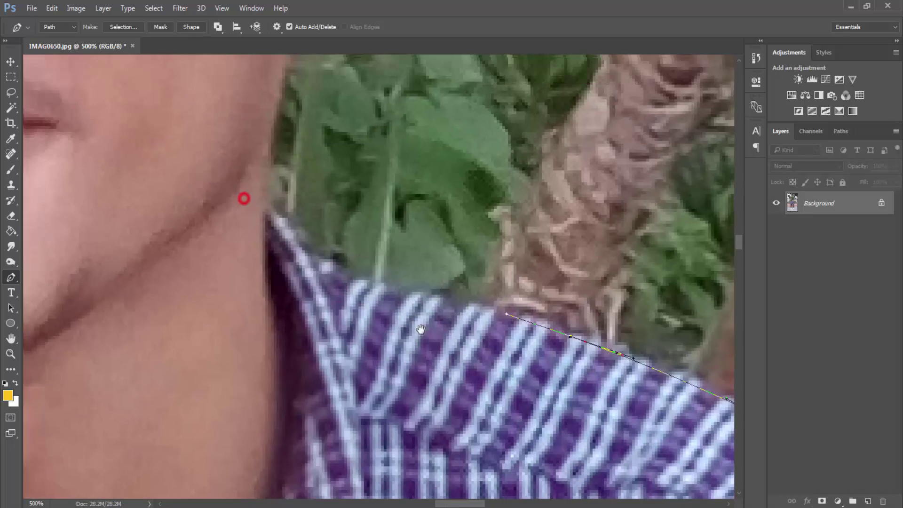
mouse_move(222, 169)
mouse_down()
mouse_move(246, 367)
mouse_move(245, 313)
mouse_move(217, 295)
mouse_up()
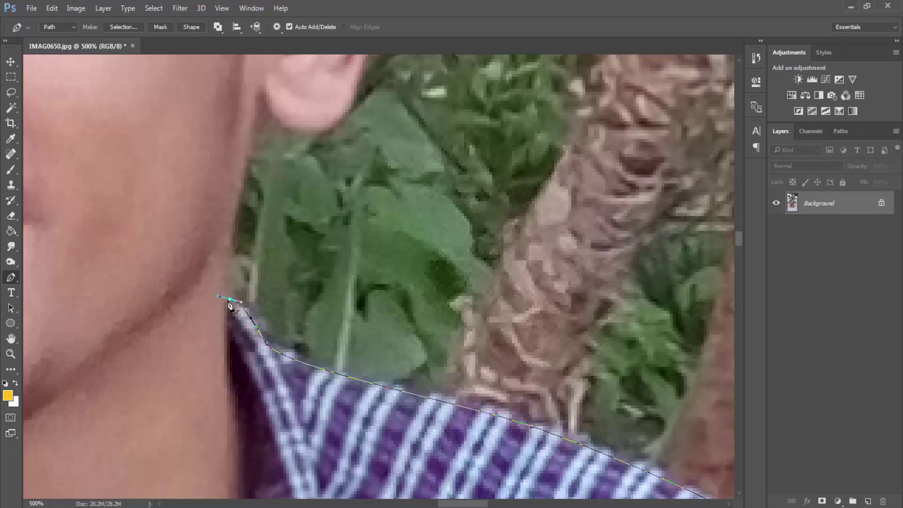
drag(233, 219, 236, 201)
click(257, 101)
mouse_move(272, 118)
mouse_down()
mouse_move(337, 123)
mouse_move(266, 336)
mouse_move(288, 232)
mouse_move(333, 376)
mouse_up()
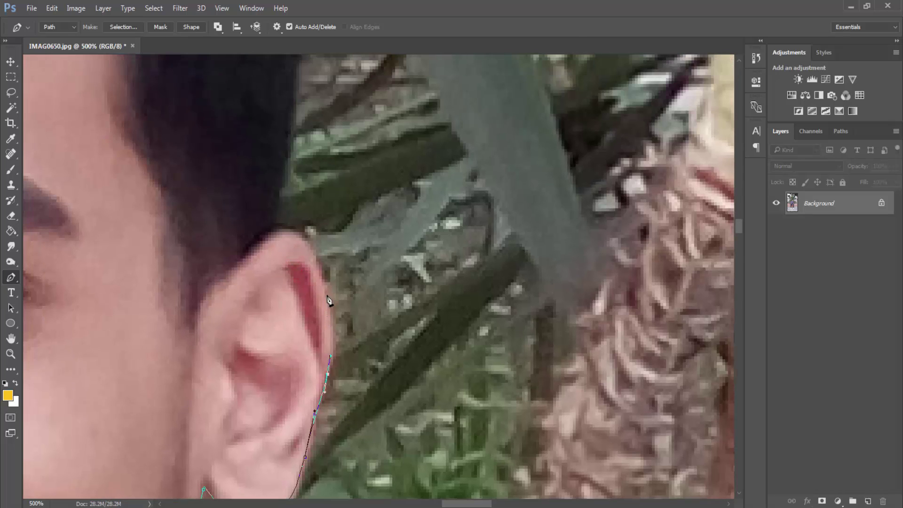
Wrap the path around the ear's back edge and top, then up the hair edge
drag(328, 294, 315, 258)
drag(271, 234, 234, 246)
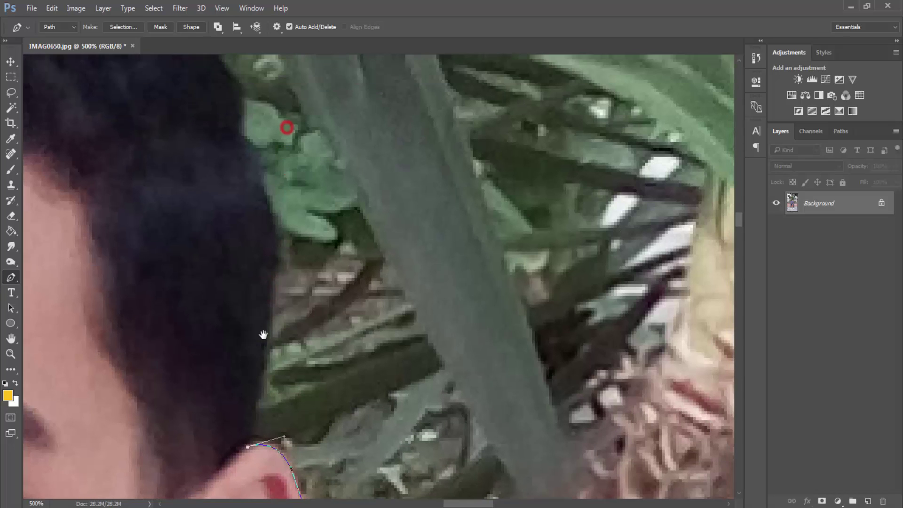
drag(271, 241, 259, 336)
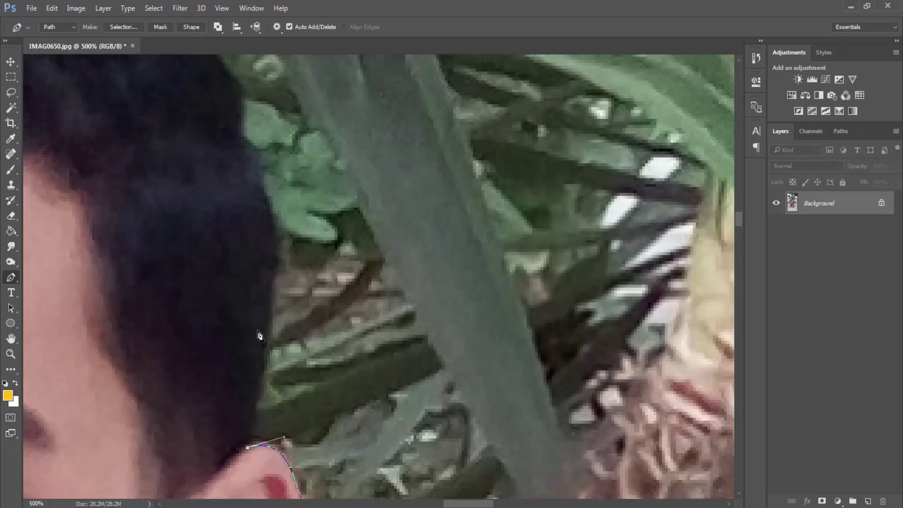
drag(272, 303, 276, 262)
drag(261, 190, 250, 176)
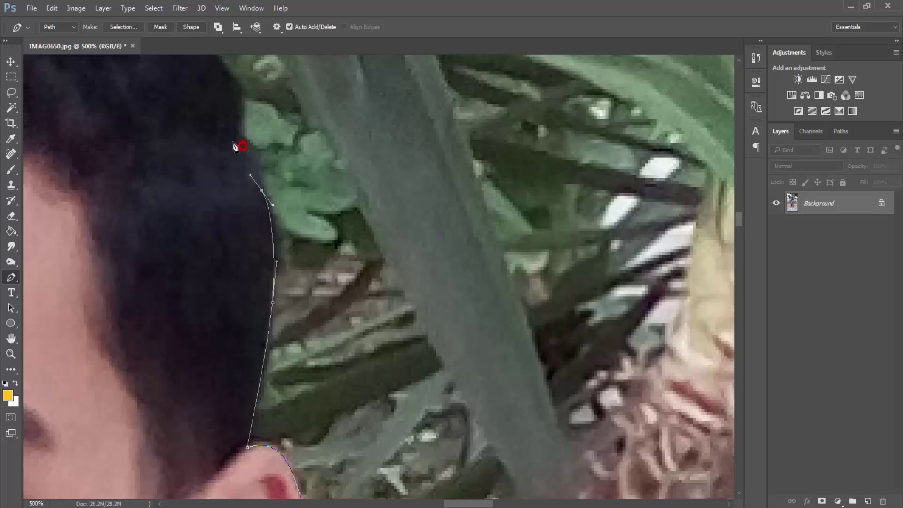
drag(230, 96, 253, 258)
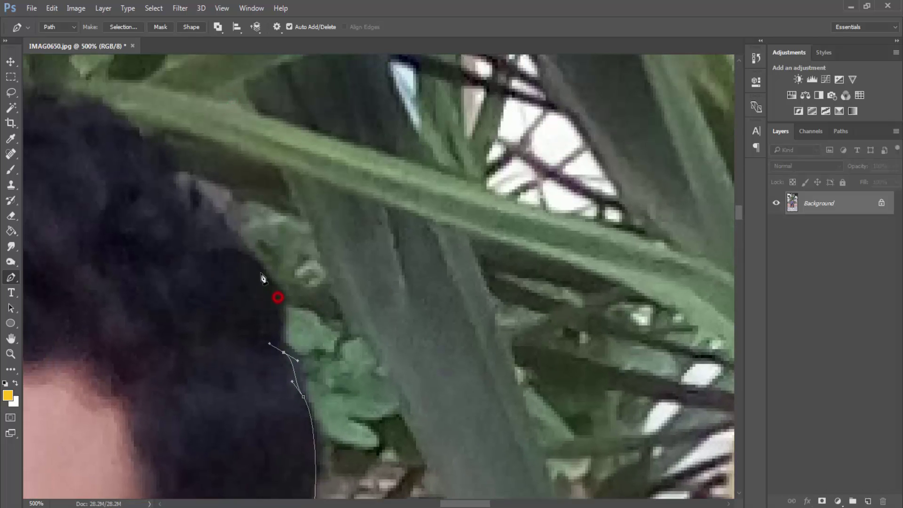
Arch the path across the crown of the hair and down its far side
drag(278, 294, 258, 262)
mouse_move(178, 194)
mouse_down()
mouse_move(172, 179)
mouse_move(413, 333)
mouse_move(346, 319)
mouse_up()
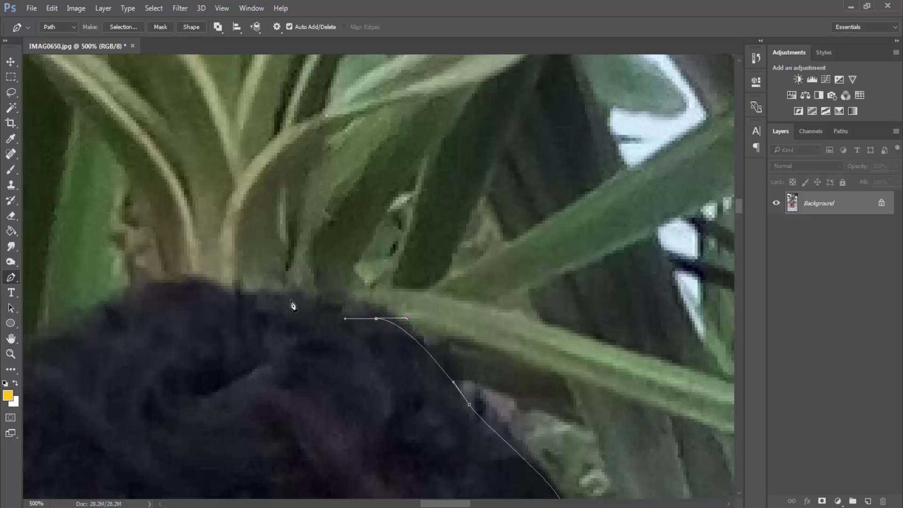
mouse_move(275, 298)
mouse_down()
mouse_move(254, 294)
mouse_move(481, 311)
mouse_up()
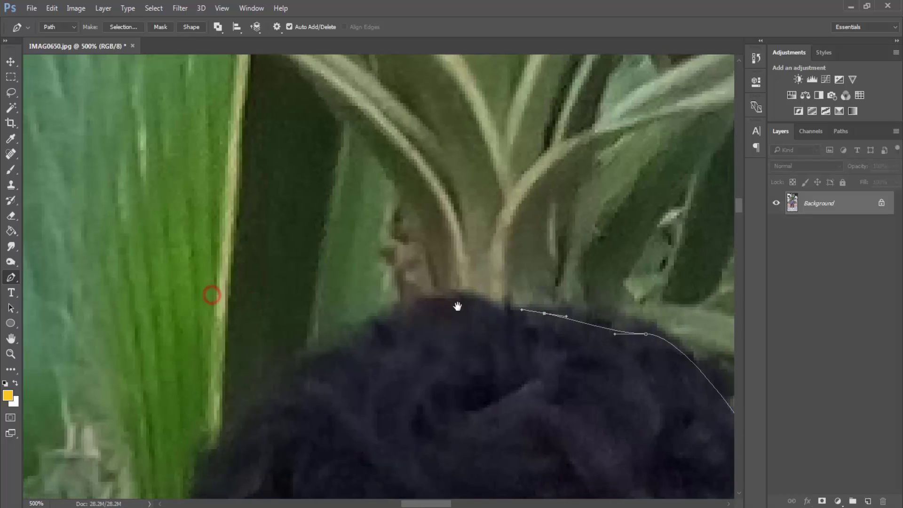
drag(407, 308, 387, 330)
drag(333, 349, 310, 369)
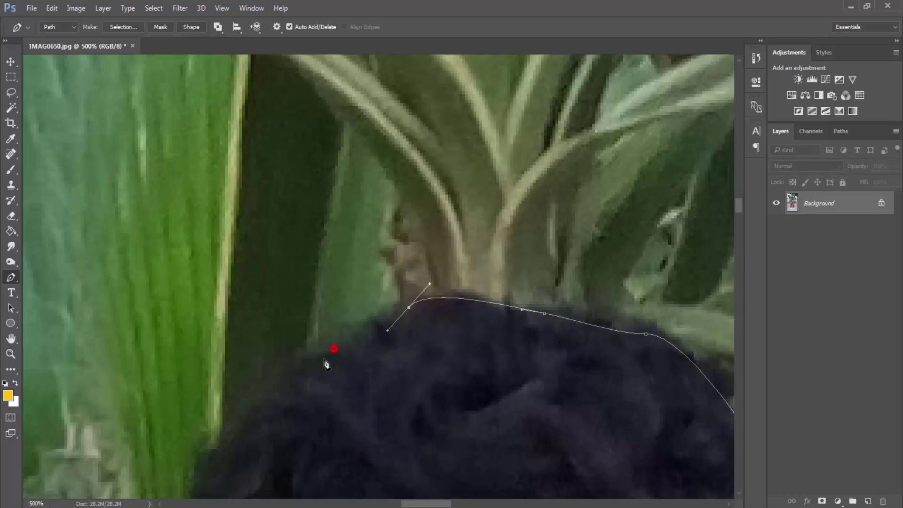
drag(266, 427, 462, 266)
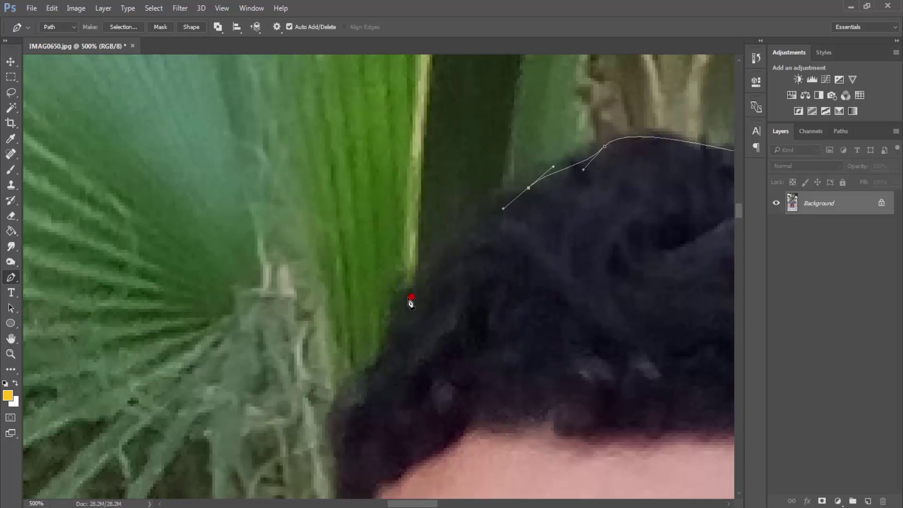
mouse_move(413, 297)
mouse_down()
mouse_move(358, 385)
mouse_move(479, 206)
mouse_up()
Trace the path down from the hairline along the temple beside the eye
drag(461, 309, 467, 347)
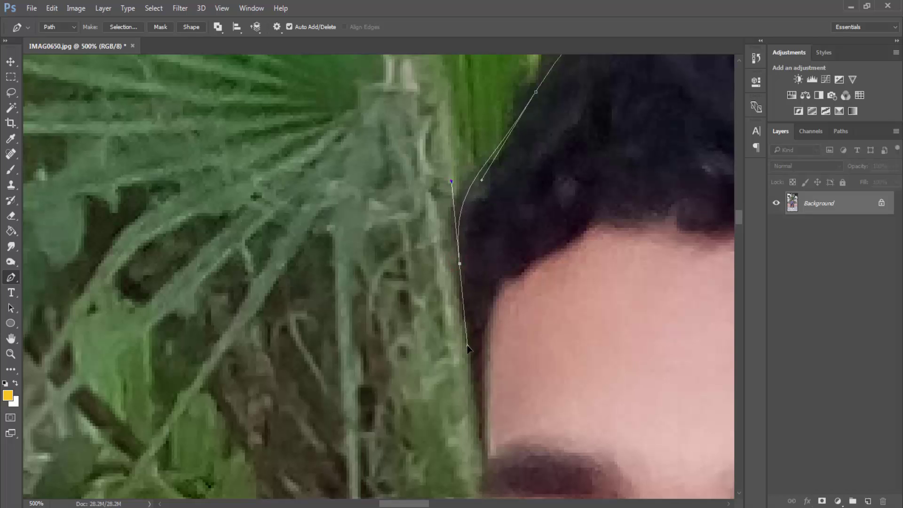
drag(477, 400, 513, 270)
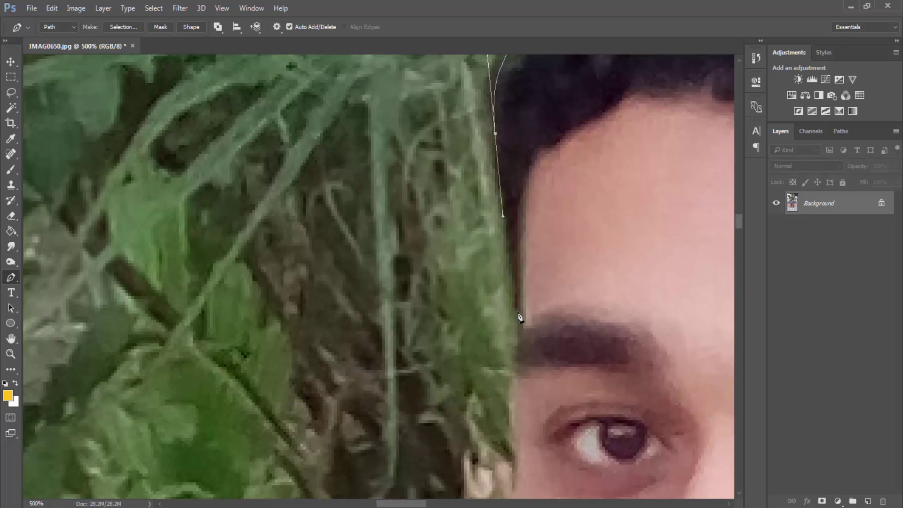
drag(518, 314, 517, 333)
drag(513, 382, 515, 399)
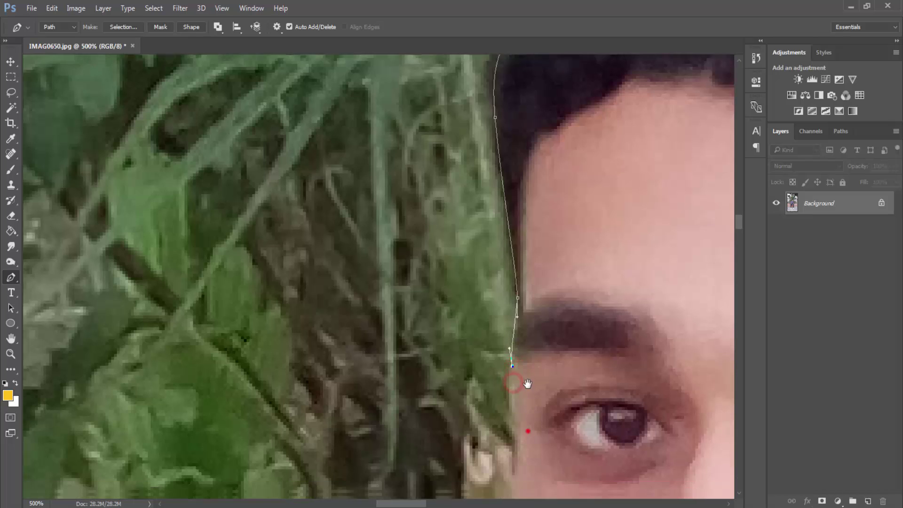
mouse_move(526, 430)
mouse_down()
mouse_move(505, 271)
mouse_move(509, 287)
mouse_up()
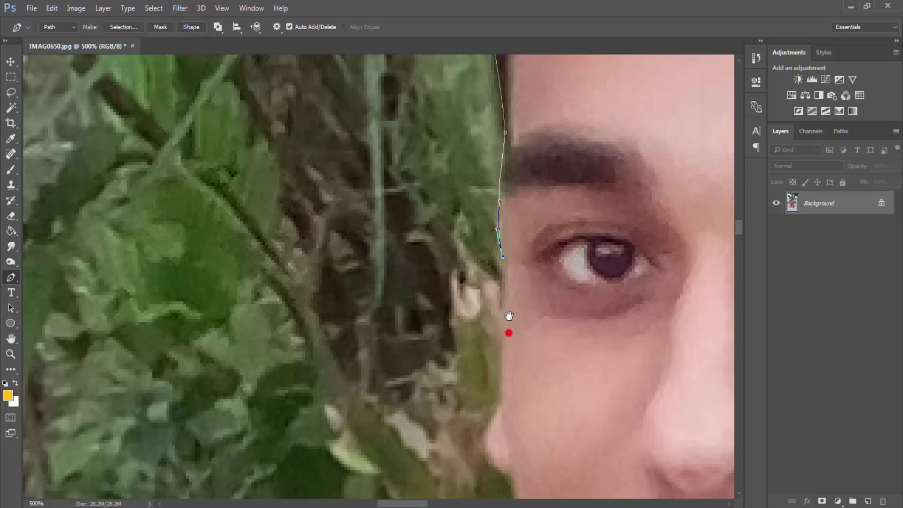
drag(508, 329, 521, 259)
Continue down the cheek with a sharp corner, then add anchors down the jawline
drag(515, 294, 502, 351)
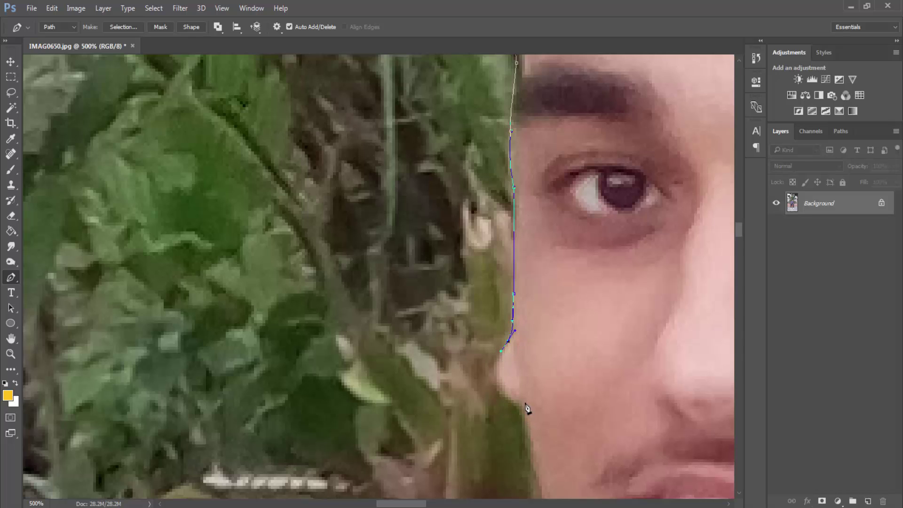
drag(523, 403, 561, 420)
alt+click(522, 403)
scroll(522, 405, down, 3)
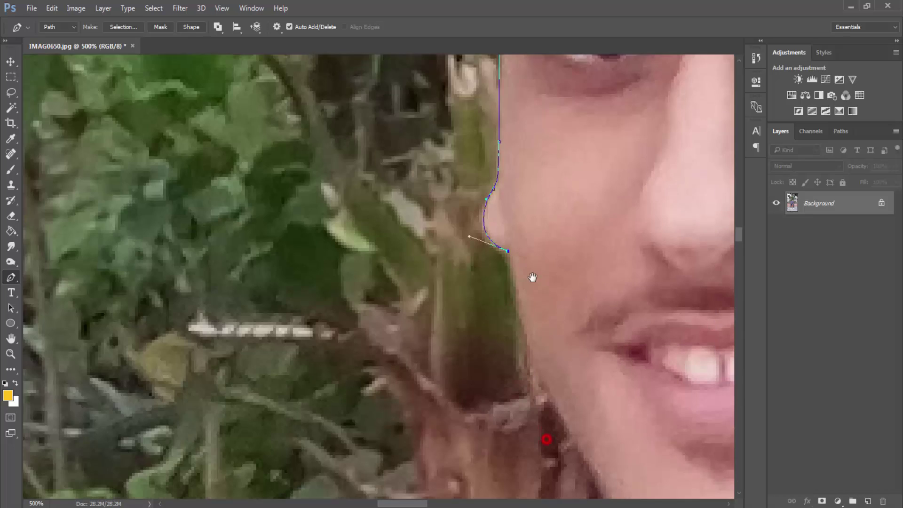
click(520, 278)
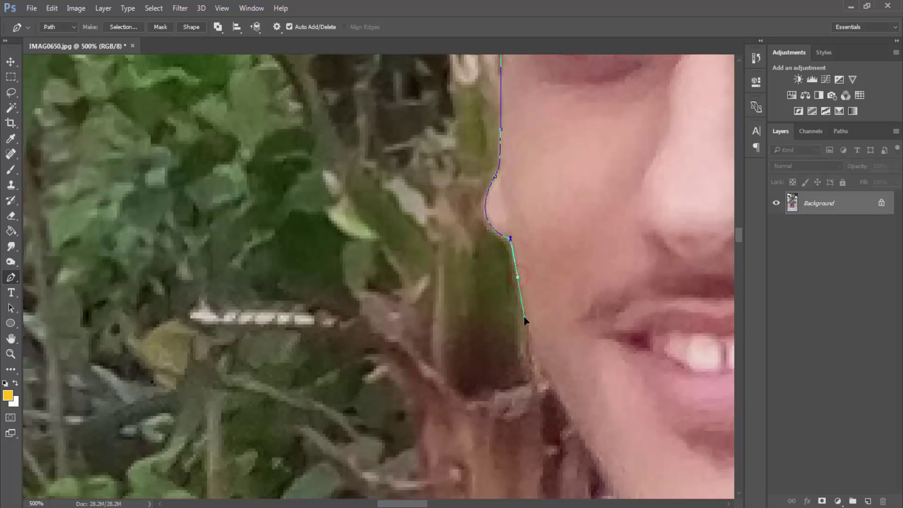
click(528, 315)
scroll(527, 313, down, 3)
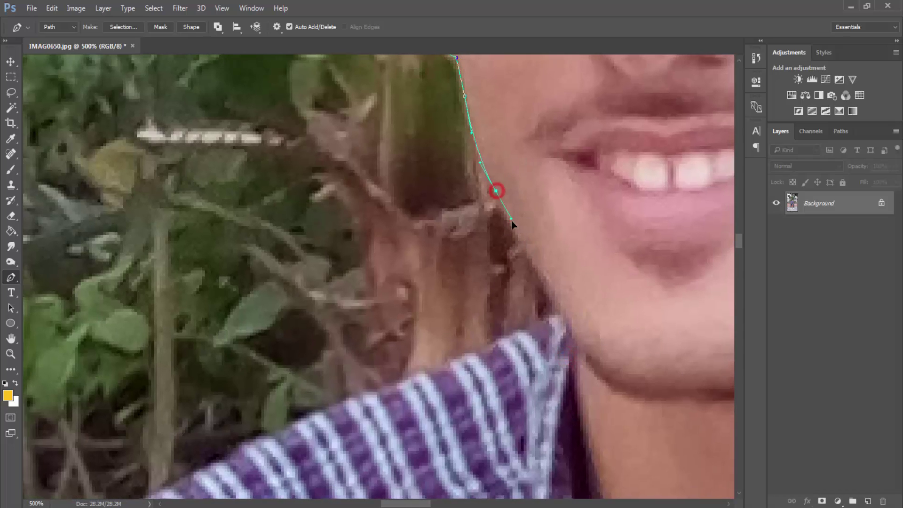
Run the path from the chin along the collar and over the other shoulder
drag(496, 191, 514, 229)
drag(552, 295, 562, 312)
mouse_move(514, 339)
mouse_down()
mouse_move(605, 212)
mouse_move(554, 233)
mouse_up()
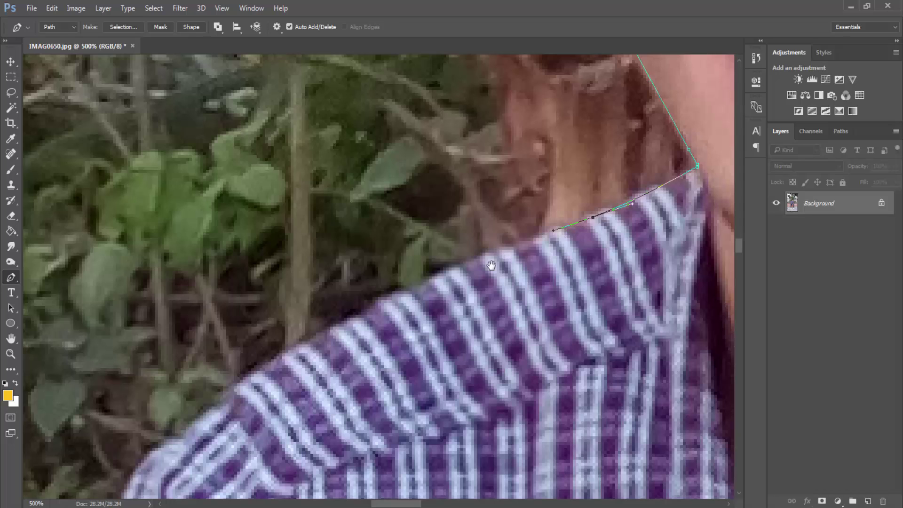
drag(492, 266, 625, 179)
drag(526, 216, 489, 232)
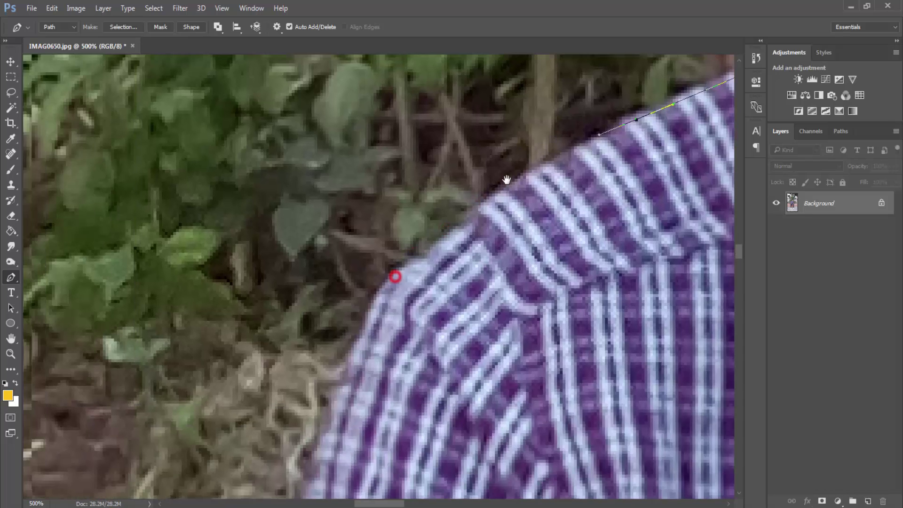
drag(393, 277, 513, 188)
drag(477, 212, 456, 237)
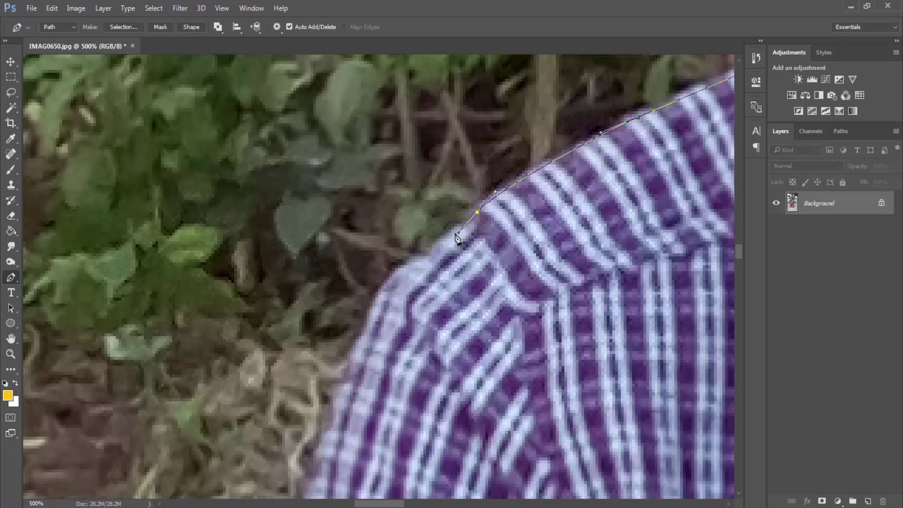
drag(407, 267, 387, 275)
mouse_move(367, 335)
mouse_down()
mouse_move(517, 130)
mouse_move(498, 204)
mouse_up()
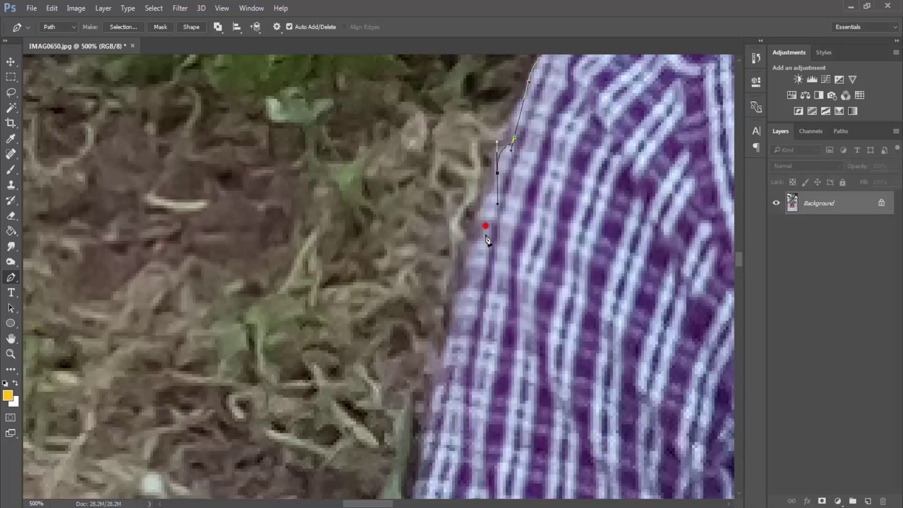
Add anchors down the upper part of the checked sleeve's outer edge
click(484, 257)
drag(480, 259, 516, 144)
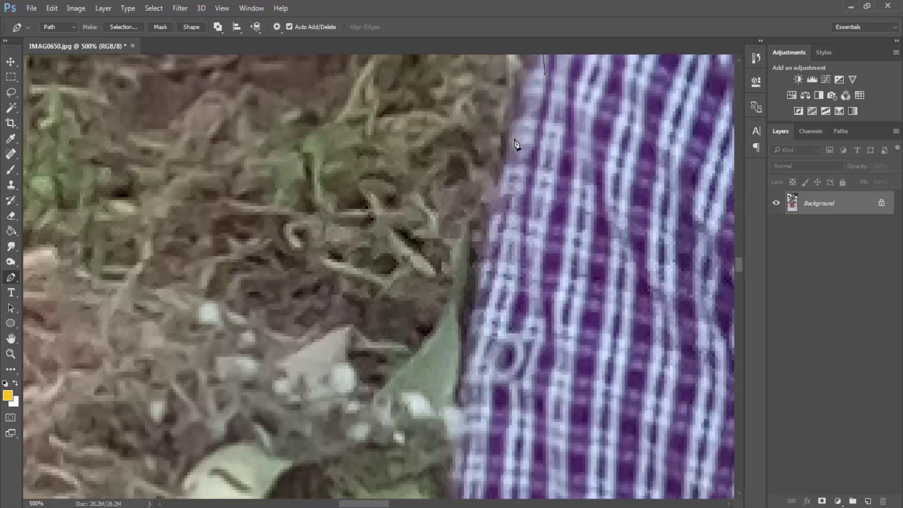
click(515, 133)
click(502, 190)
drag(504, 211, 524, 73)
click(496, 201)
click(487, 259)
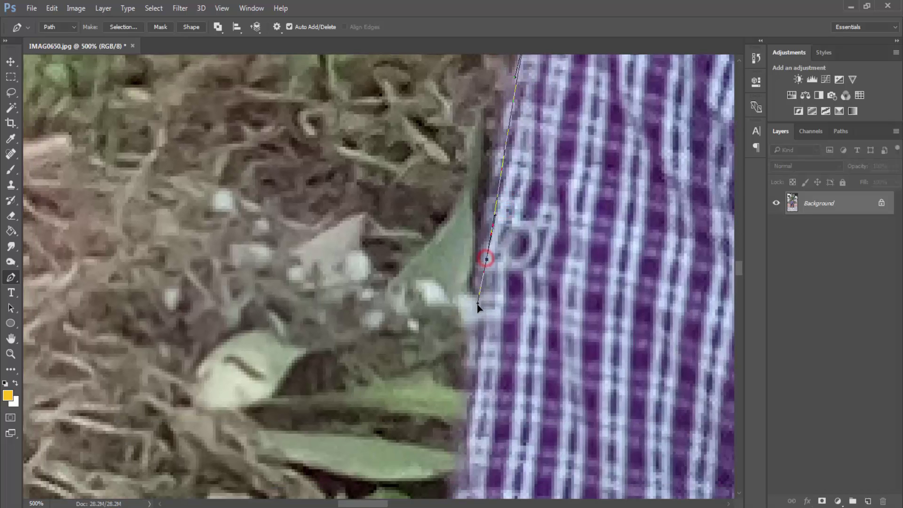
click(478, 318)
Continue the path down the plaid cloth edge and around its bend
drag(479, 367, 550, 171)
click(526, 269)
click(518, 313)
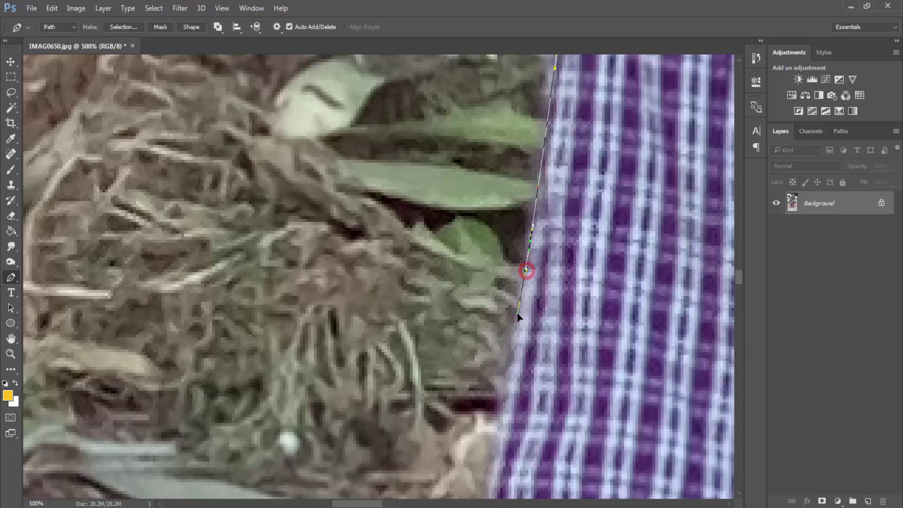
drag(517, 373, 540, 312)
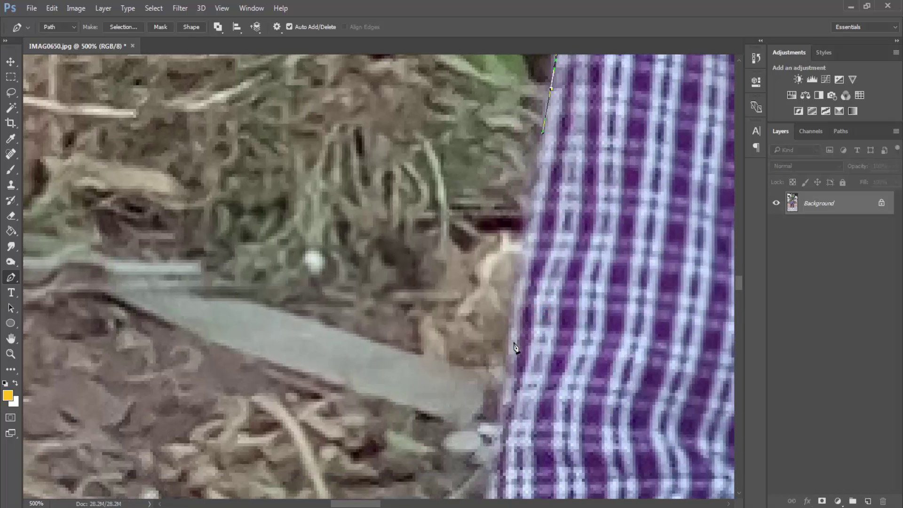
click(511, 376)
drag(510, 381, 541, 139)
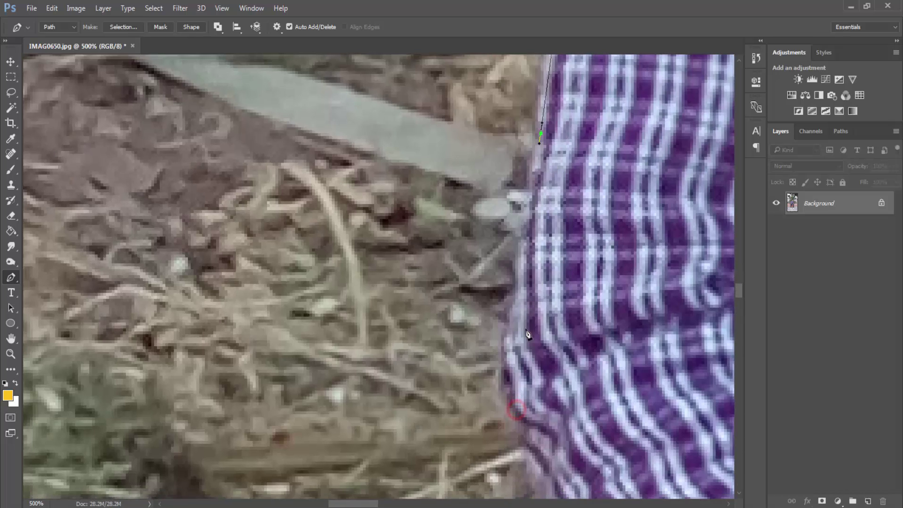
click(511, 310)
click(498, 362)
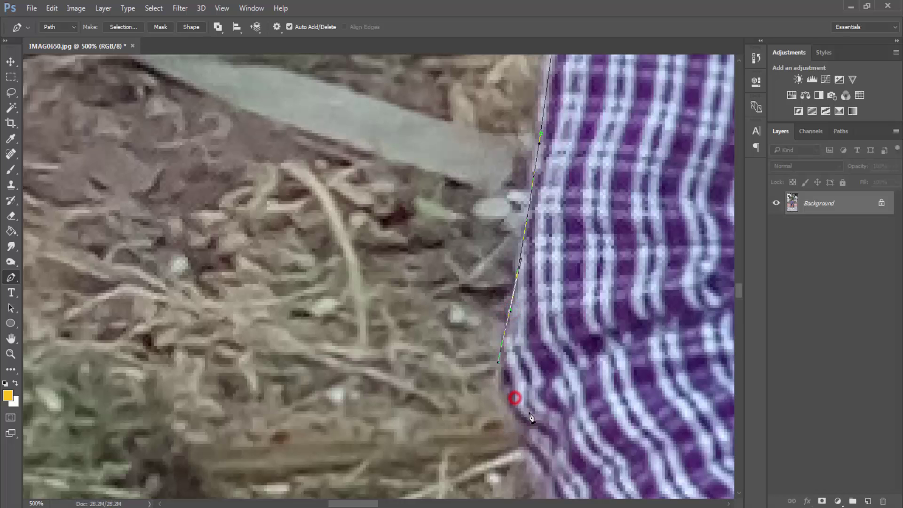
drag(512, 405, 529, 424)
mouse_move(548, 279)
mouse_down()
mouse_move(577, 91)
mouse_move(563, 285)
mouse_up()
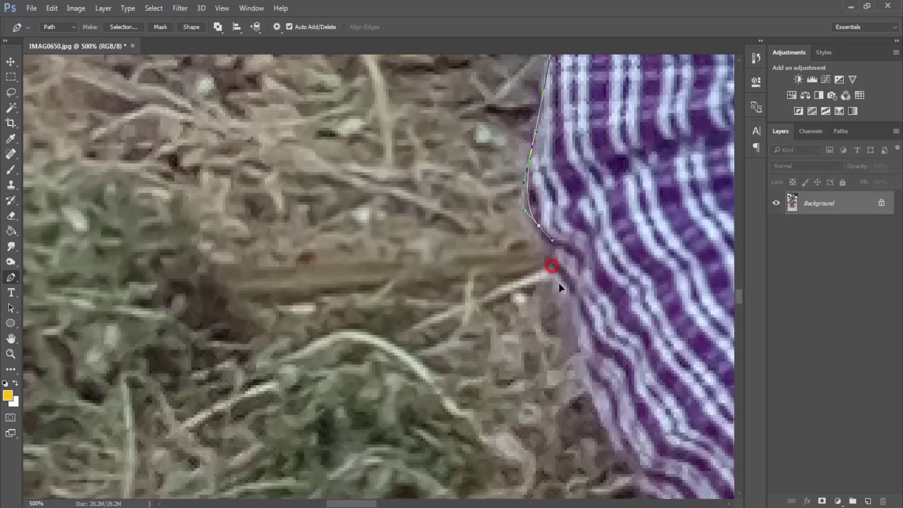
Bring the path down the last stretch of cloth to the dark trousers
mouse_move(587, 320)
mouse_down()
mouse_move(584, 178)
mouse_move(578, 197)
mouse_up()
mouse_move(587, 237)
mouse_down()
mouse_move(601, 263)
mouse_move(394, 277)
mouse_up()
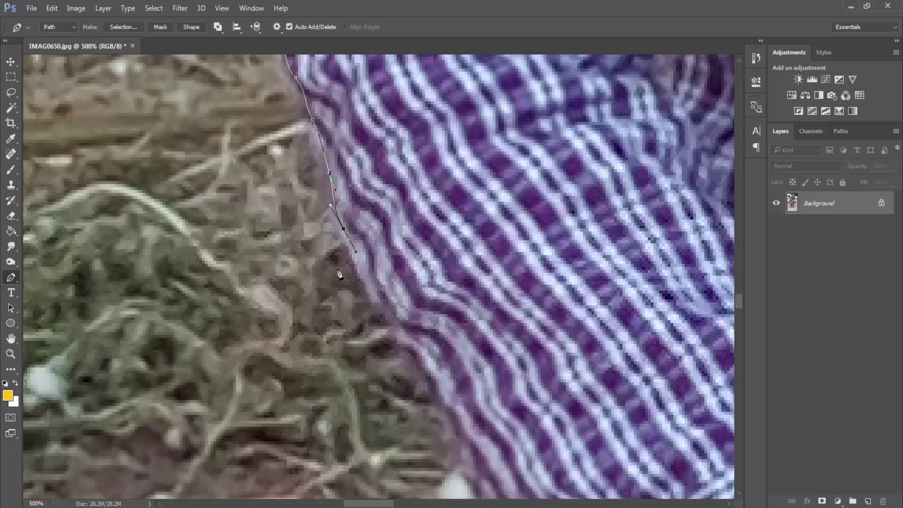
mouse_move(383, 302)
mouse_down()
mouse_move(276, 285)
mouse_move(236, 216)
mouse_move(374, 259)
mouse_move(358, 223)
mouse_up()
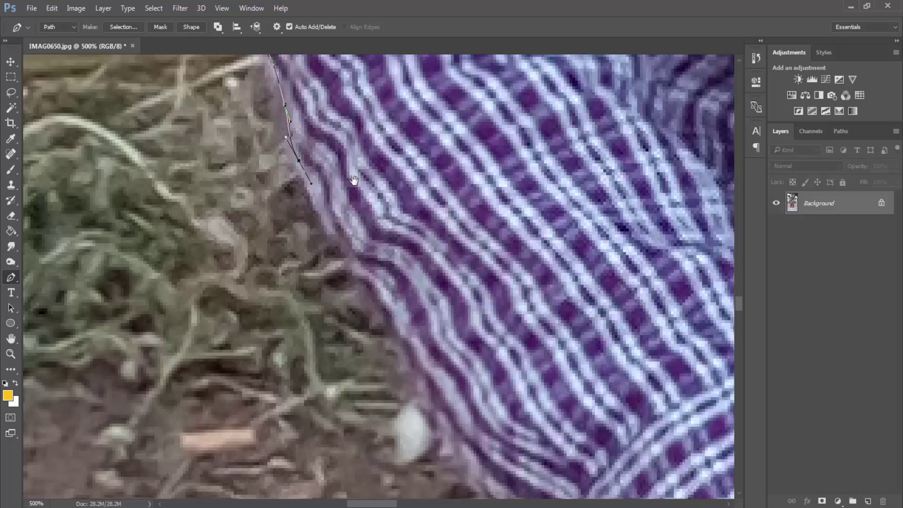
mouse_move(354, 181)
mouse_down()
mouse_move(499, 139)
mouse_move(530, 198)
mouse_up()
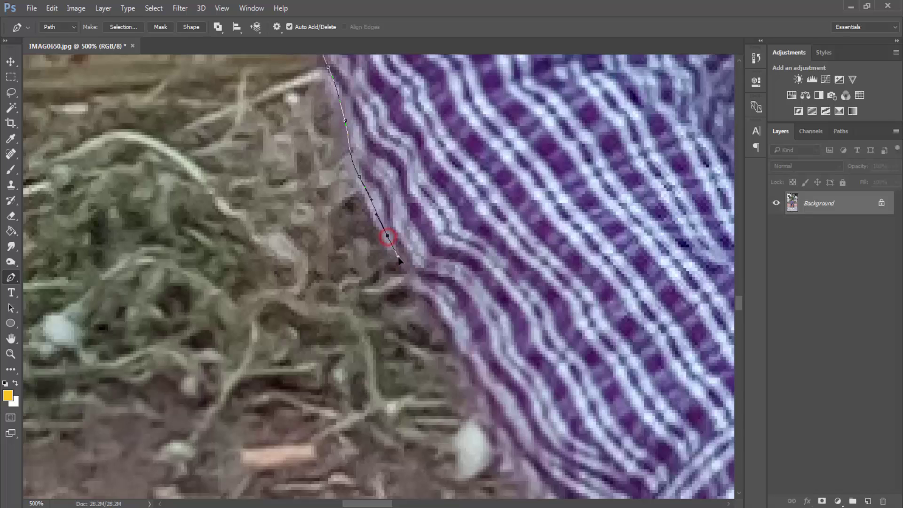
drag(422, 282, 436, 301)
drag(455, 349, 468, 370)
mouse_move(512, 412)
mouse_down()
mouse_move(464, 250)
mouse_move(469, 262)
mouse_up()
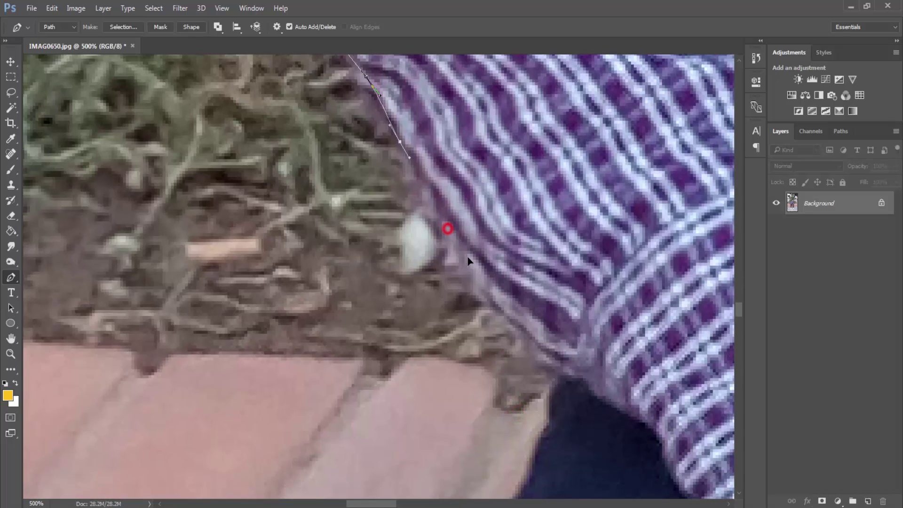
mouse_move(517, 330)
mouse_down()
mouse_move(473, 207)
mouse_move(508, 249)
mouse_up()
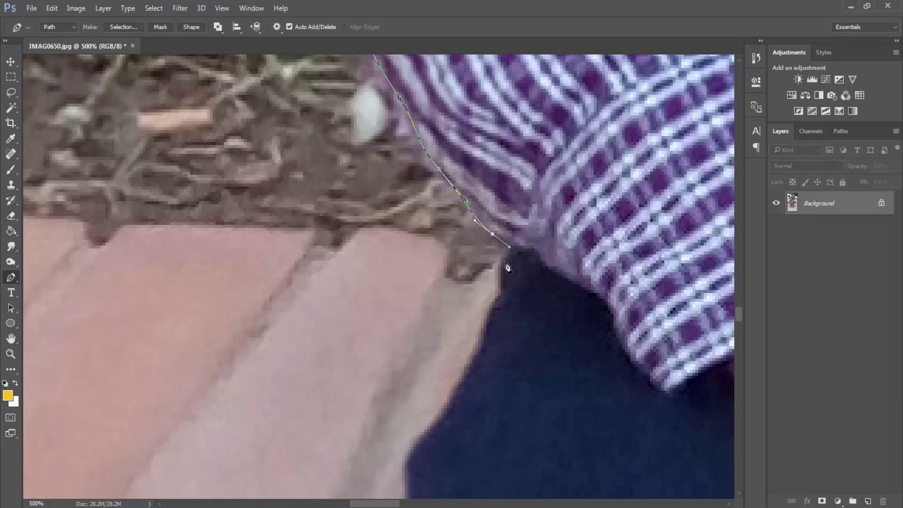
Trace curved anchors down the trouser edge, making a sharp corner past the bulge
drag(504, 289, 501, 226)
mouse_move(483, 267)
mouse_down()
mouse_move(475, 288)
mouse_move(461, 203)
mouse_move(432, 233)
mouse_up()
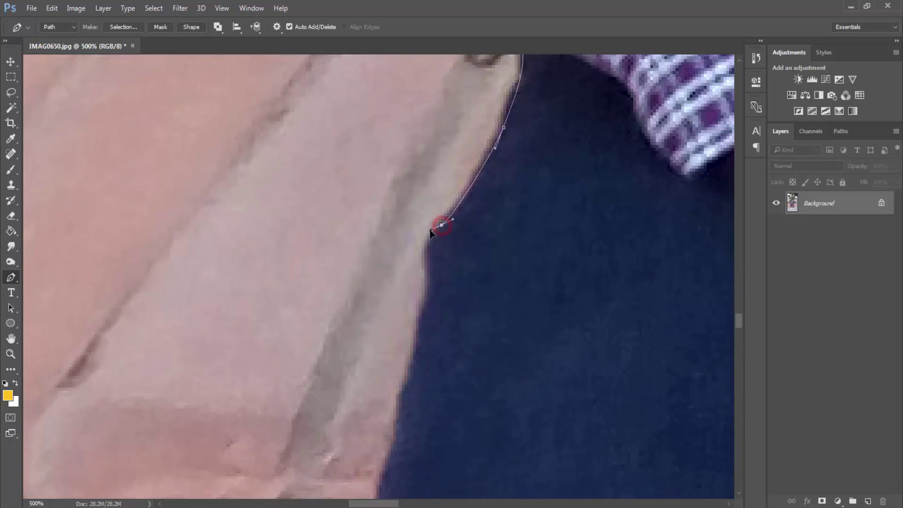
drag(430, 302, 440, 167)
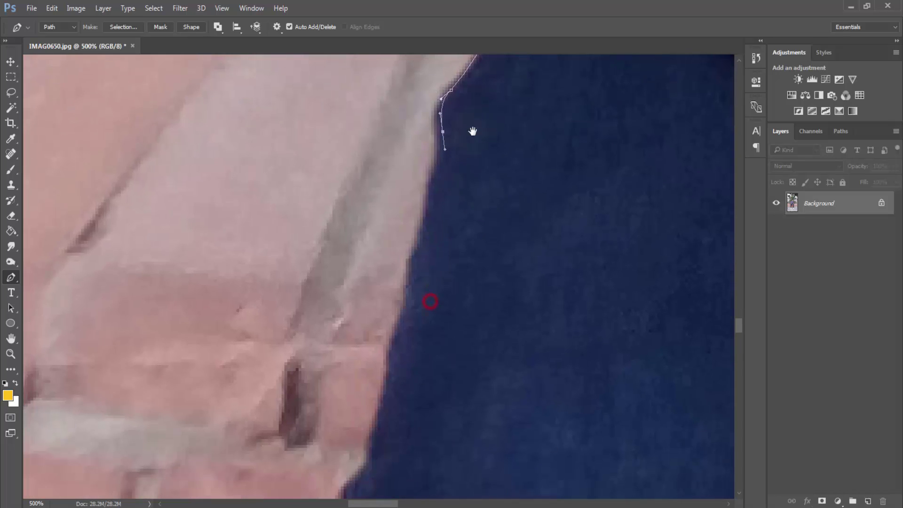
drag(408, 295, 409, 314)
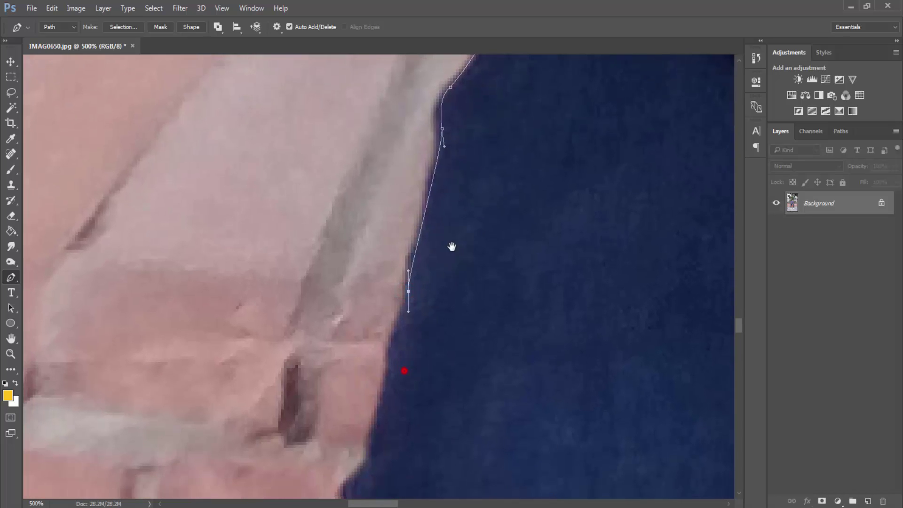
drag(403, 372, 460, 240)
drag(434, 292, 428, 318)
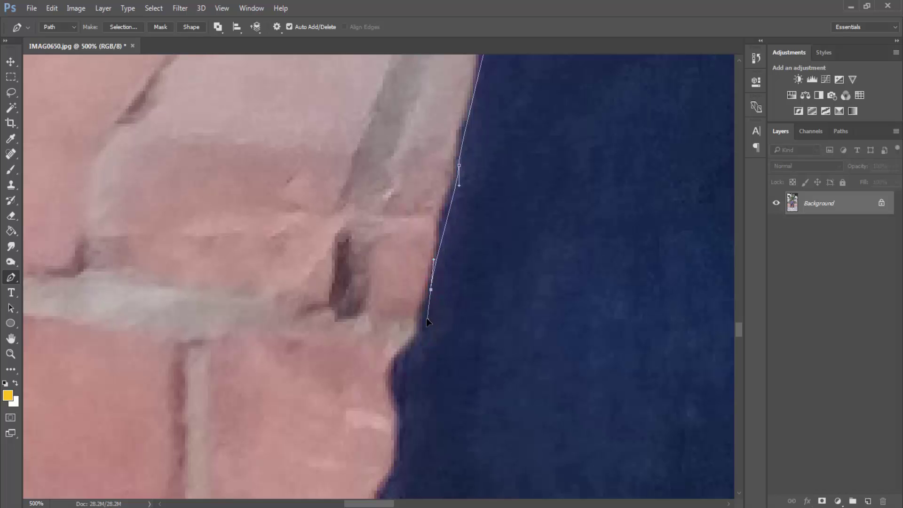
mouse_move(407, 377)
mouse_down()
mouse_move(424, 325)
mouse_move(428, 380)
mouse_up()
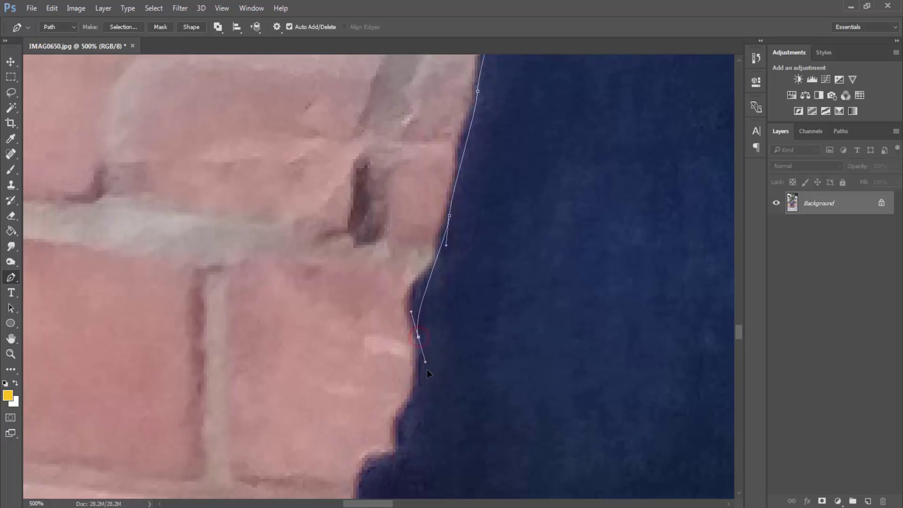
drag(411, 472, 420, 357)
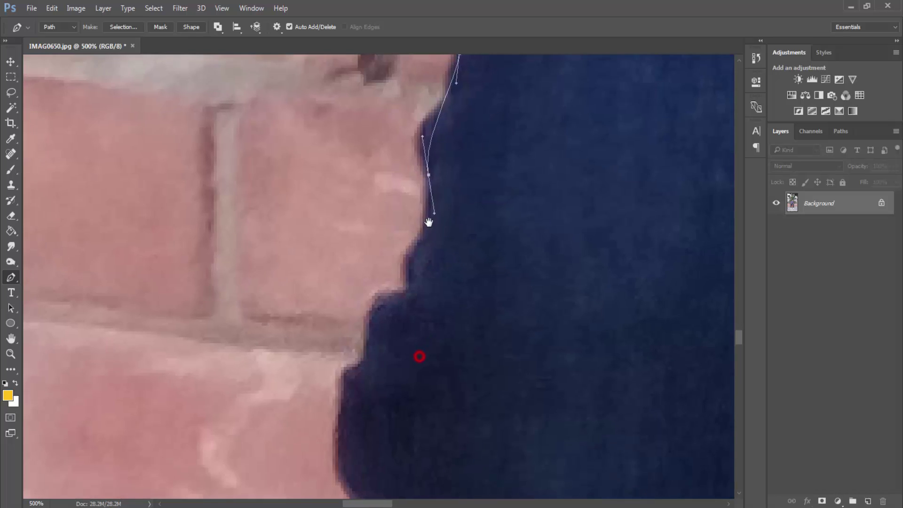
drag(420, 255, 411, 308)
drag(370, 355, 376, 432)
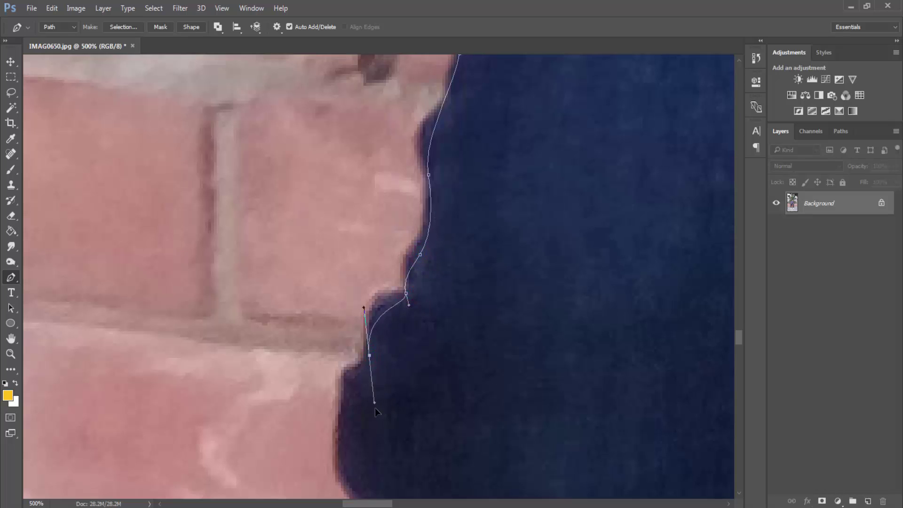
alt+click(370, 355)
Continue down the lower trouser edge, undoing one misplaced anchor
scroll(383, 372, down, 5)
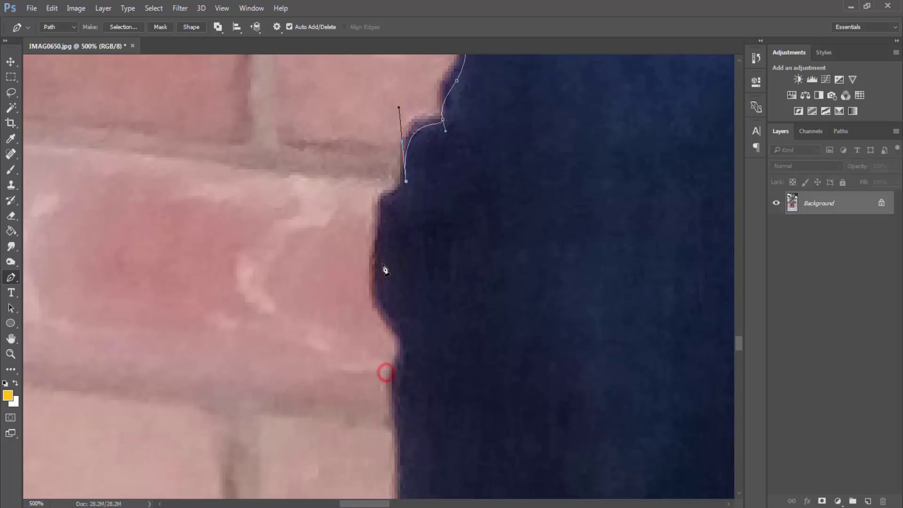
mouse_move(377, 267)
mouse_down()
mouse_move(384, 325)
mouse_move(408, 343)
mouse_move(420, 250)
mouse_move(400, 275)
mouse_up()
mouse_move(410, 324)
mouse_down()
mouse_move(414, 361)
mouse_move(446, 127)
mouse_up()
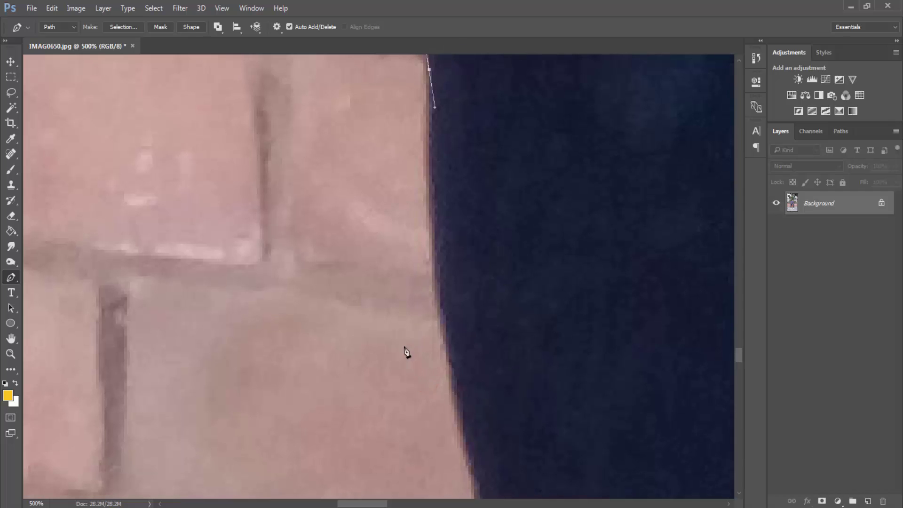
mouse_move(462, 418)
mouse_down()
mouse_move(473, 464)
mouse_move(479, 255)
mouse_up()
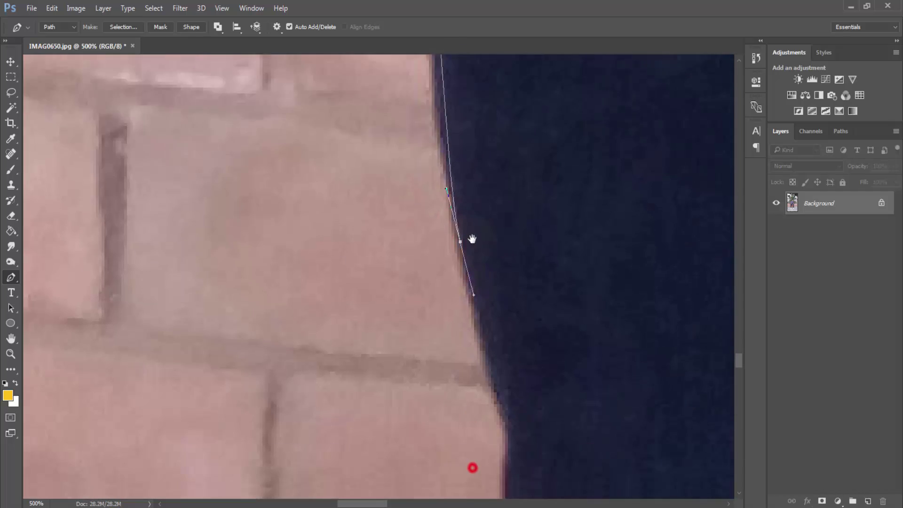
mouse_move(495, 321)
mouse_down()
mouse_move(504, 347)
mouse_move(508, 280)
mouse_move(497, 321)
mouse_up()
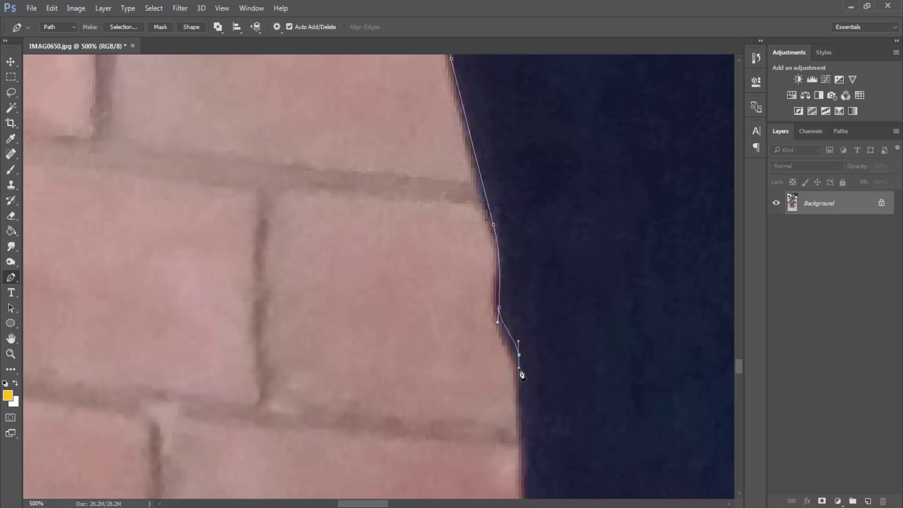
drag(521, 398, 535, 232)
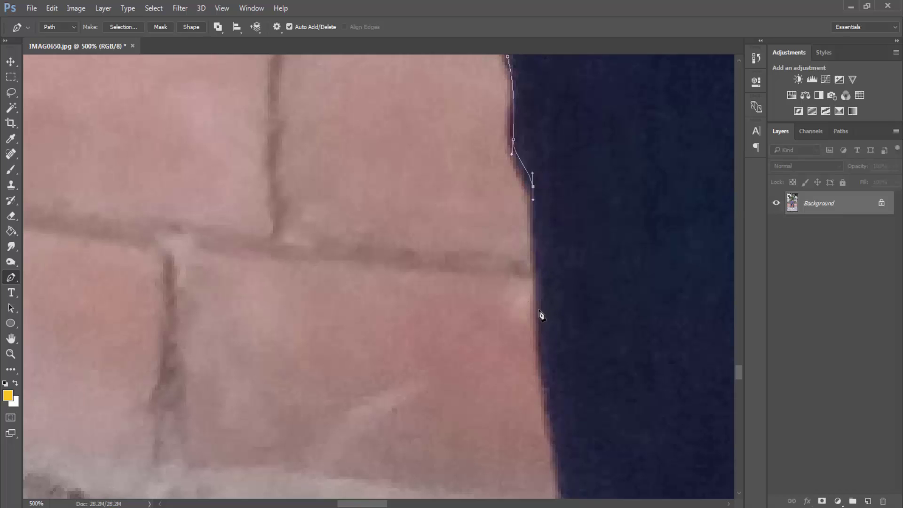
drag(542, 320, 543, 349)
drag(555, 411, 539, 218)
drag(437, 221, 471, 399)
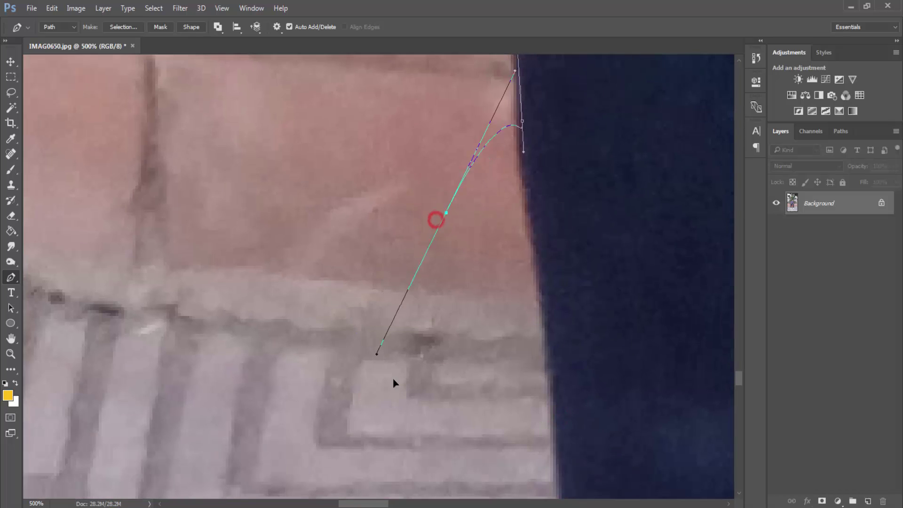
key(ctrl+z)
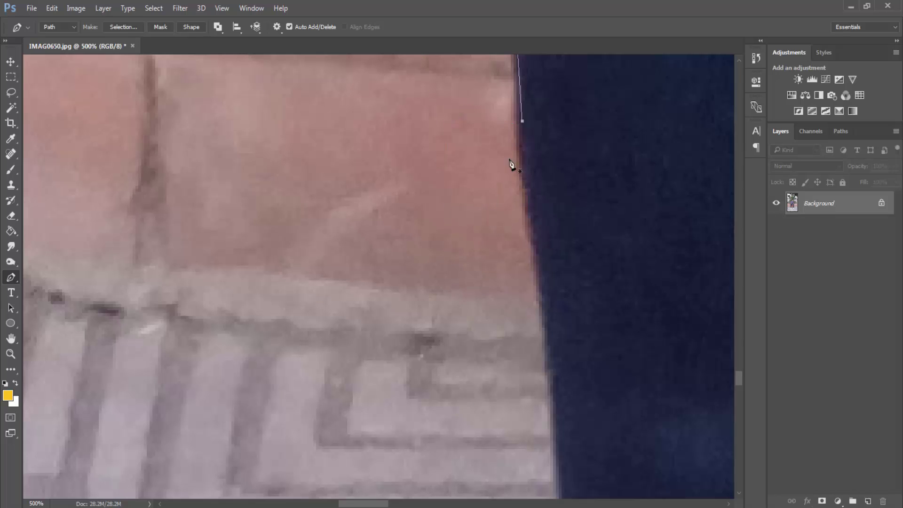
click(540, 275)
scroll(558, 337, down, 5)
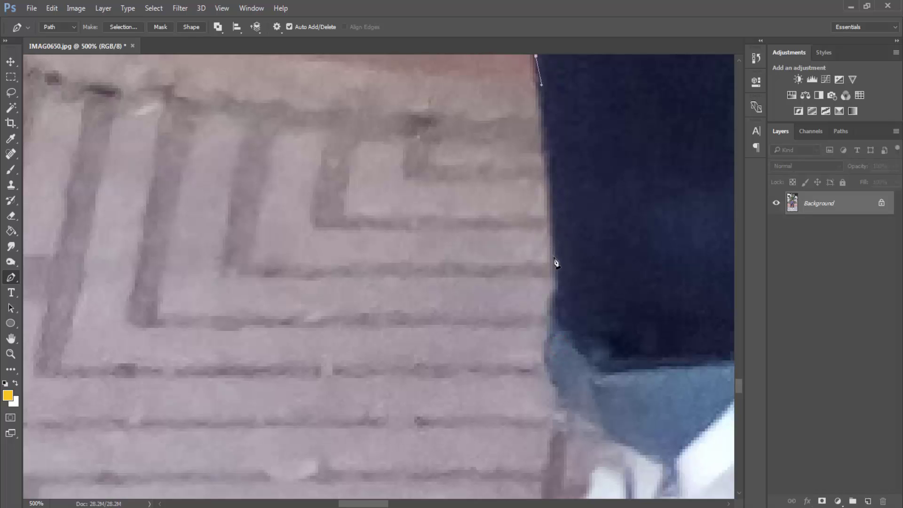
Trace the path around the lighter blue cuff and onto the white shoe's edge
drag(556, 260, 554, 347)
drag(559, 382, 576, 411)
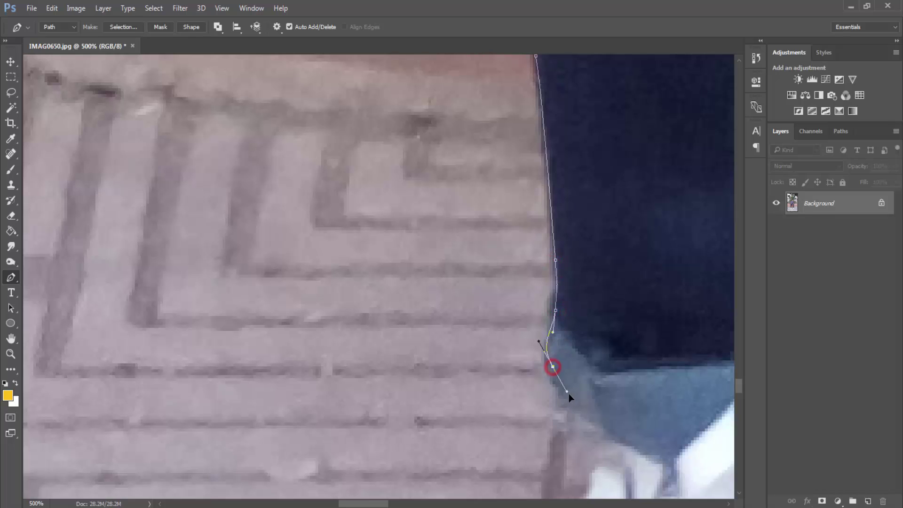
drag(662, 413, 589, 193)
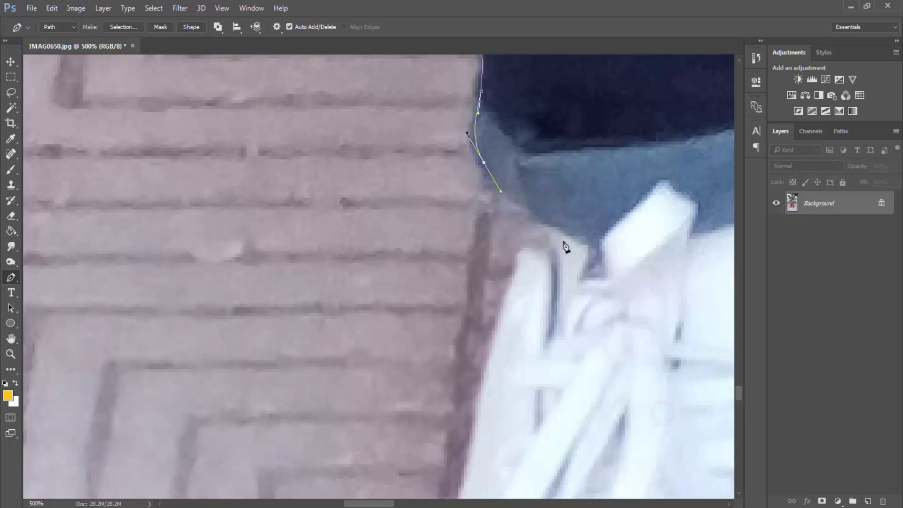
drag(526, 208, 547, 224)
drag(512, 278, 495, 343)
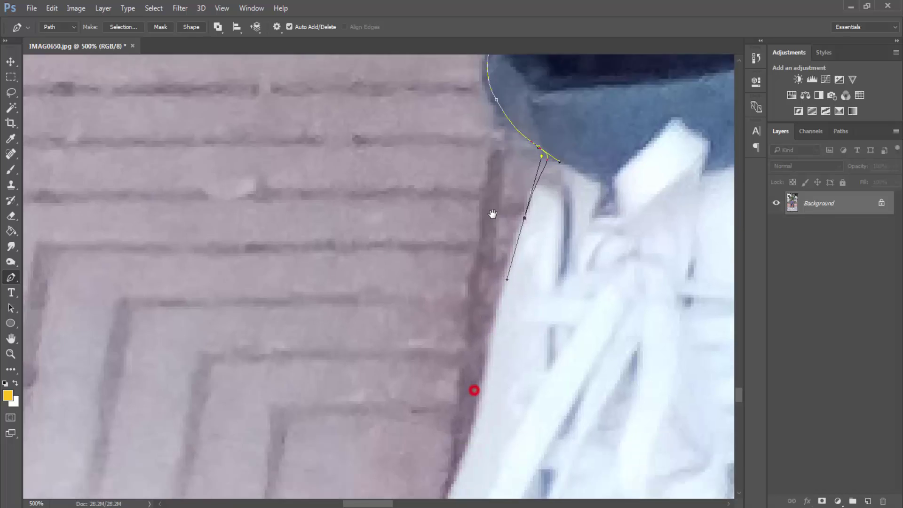
drag(459, 374, 478, 197)
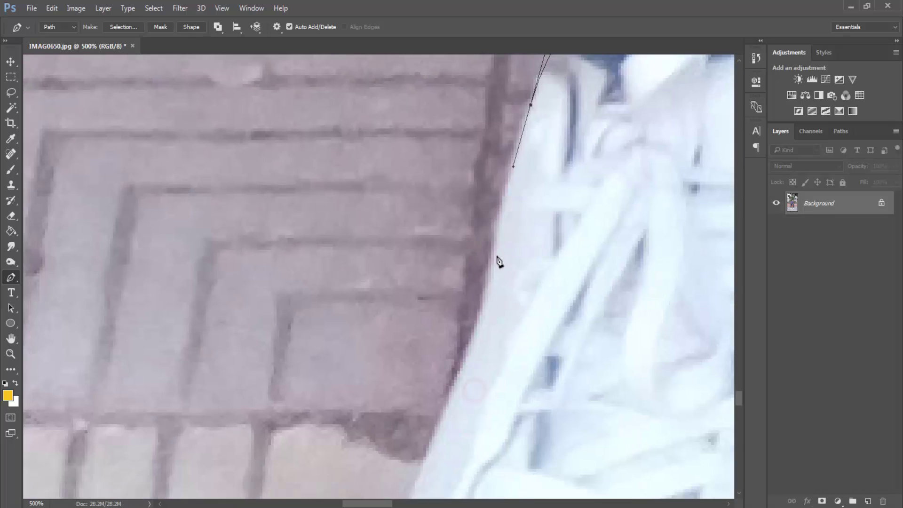
drag(494, 259, 488, 286)
drag(480, 357, 500, 258)
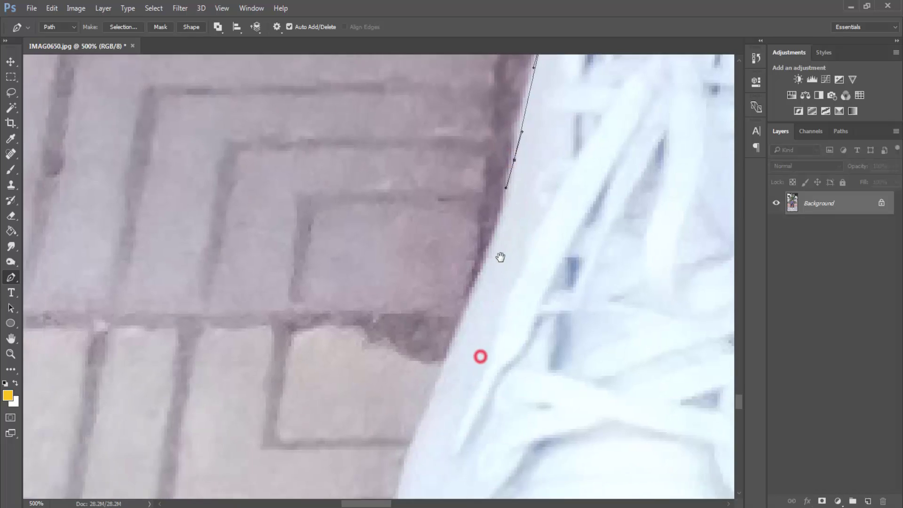
Follow the shoe edge around its toe and close the path at the start anchor
click(470, 297)
drag(472, 301, 459, 334)
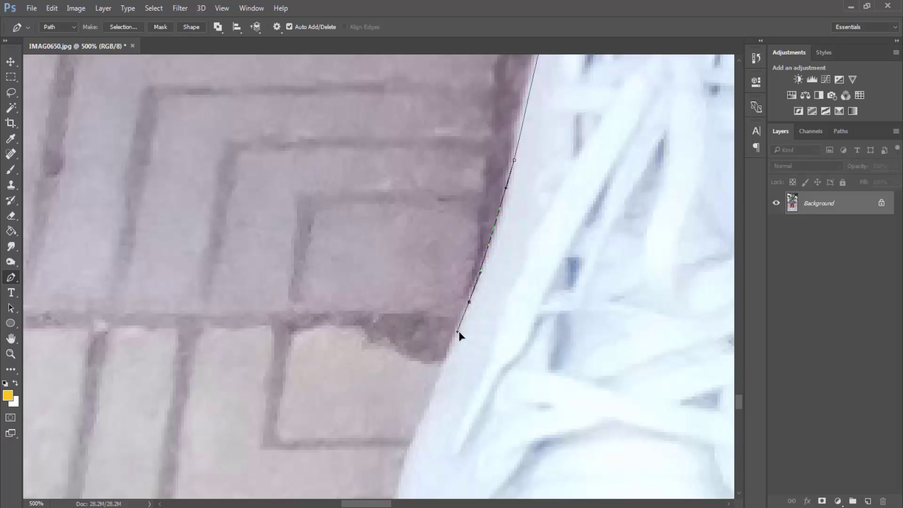
drag(448, 379, 446, 229)
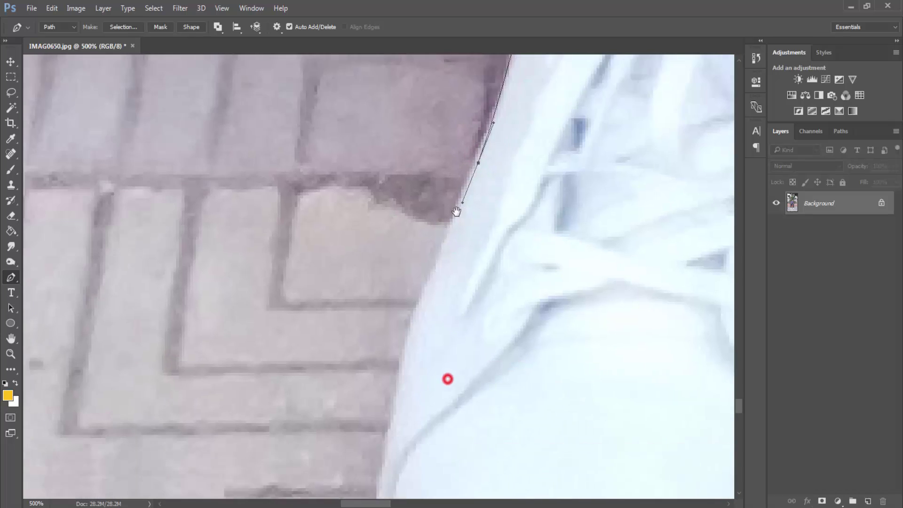
drag(415, 288, 410, 311)
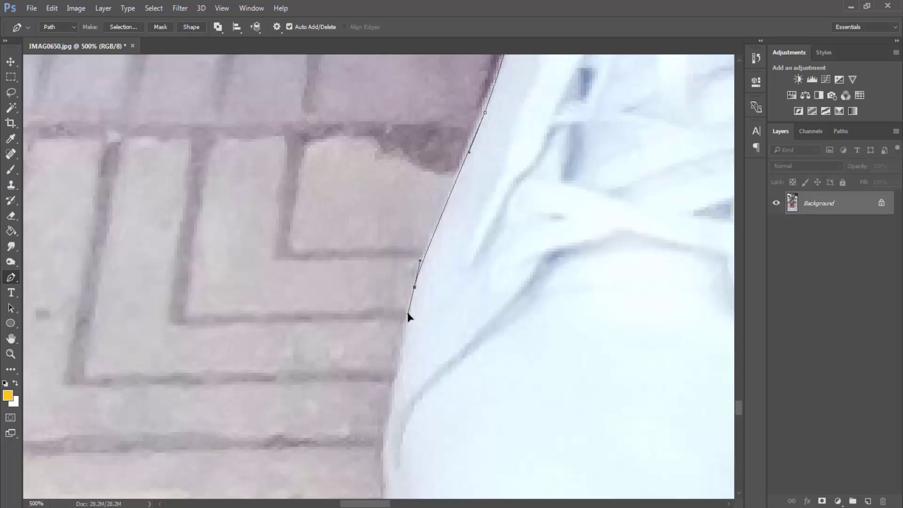
drag(415, 389, 430, 260)
drag(402, 341, 405, 375)
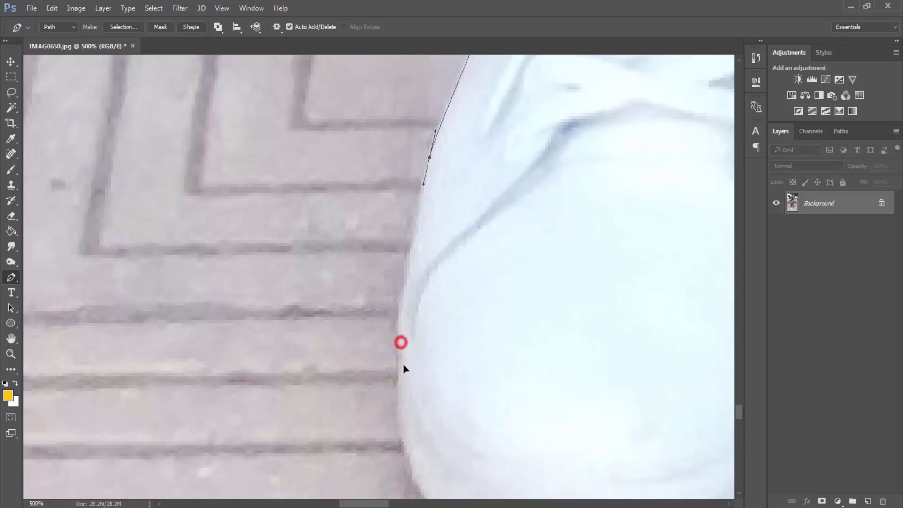
drag(492, 347, 487, 209)
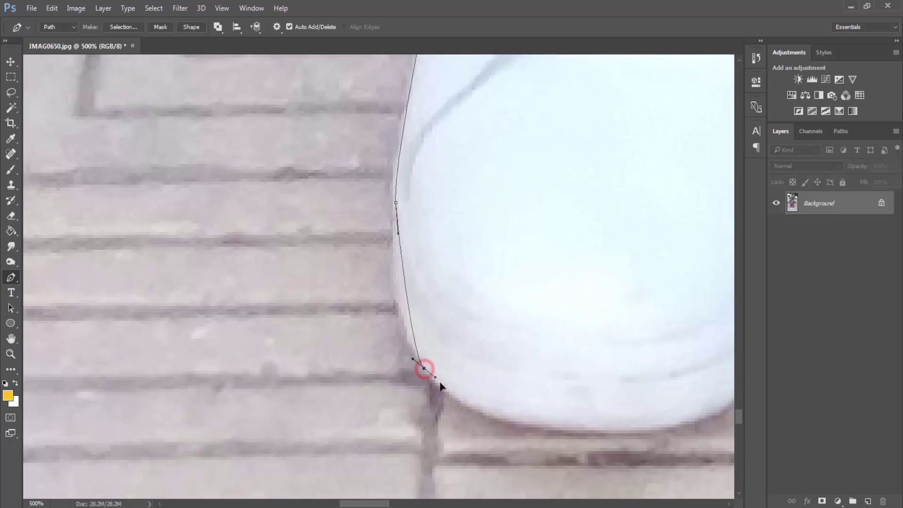
drag(425, 371, 465, 418)
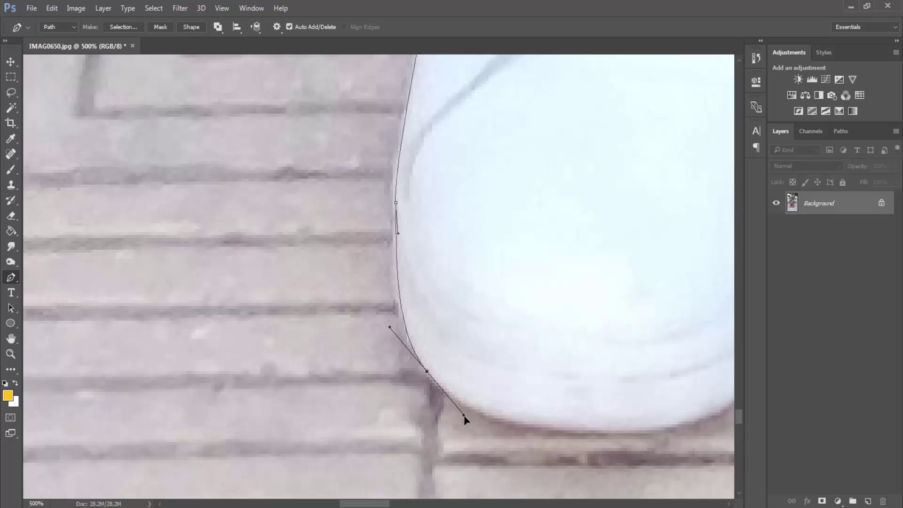
drag(597, 408, 475, 349)
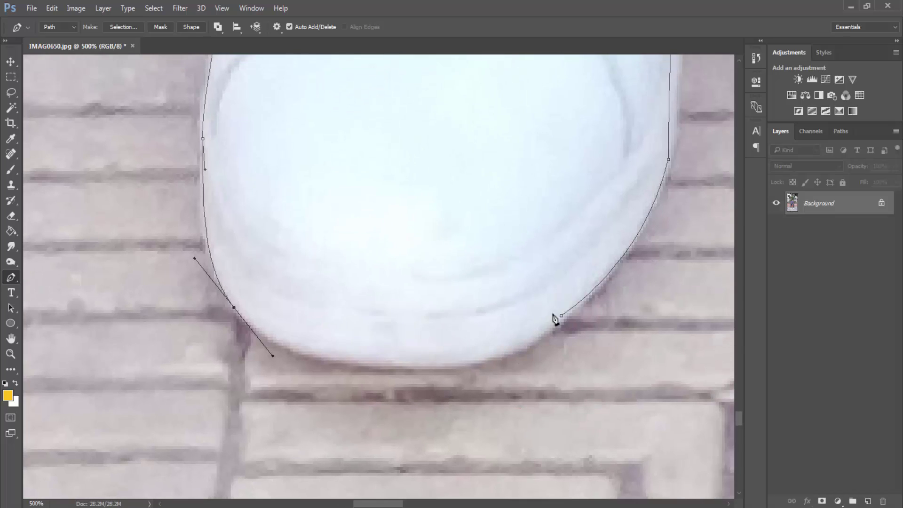
drag(562, 316, 665, 228)
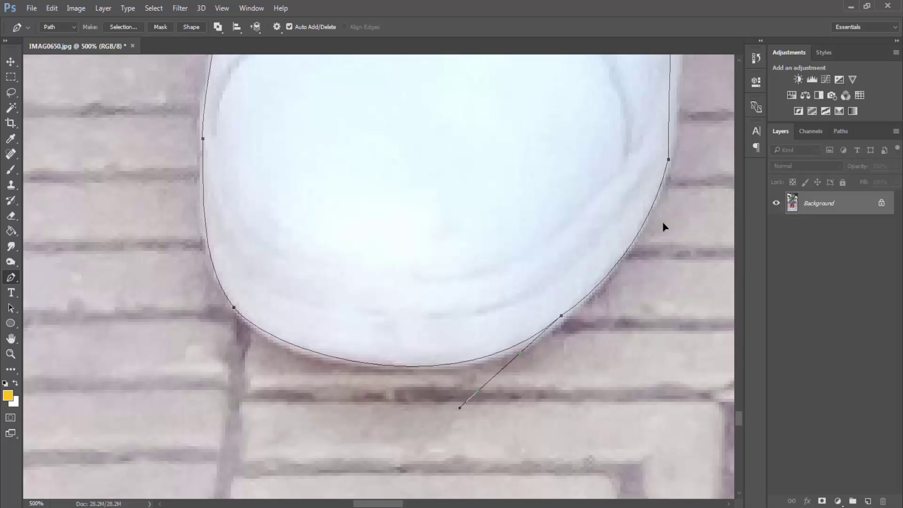
Turn the seated man's traced path into a selection with 0 px feather
key(ctrl+minus)
key(ctrl+minus)
key(ctrl+Return)
key(ctrl+minus)
key(ctrl+minus)
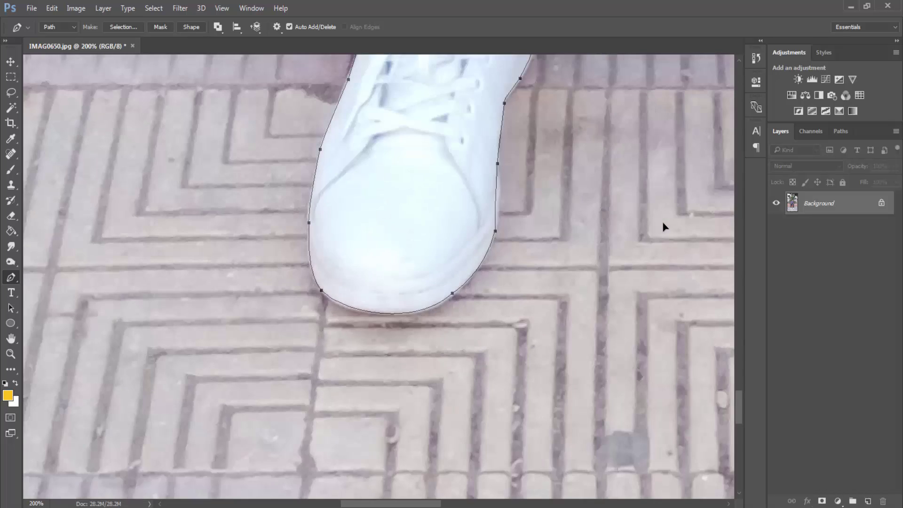
key(ctrl+minus)
key(ctrl+minus)
key(ctrl+minus)
key(ctrl+minus)
key(ctrl+minus)
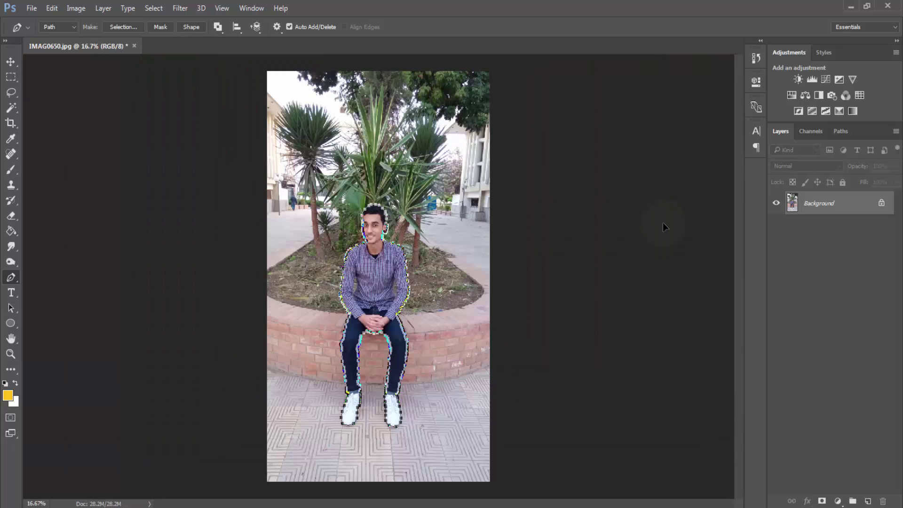
key(ctrl+plus)
key(ctrl+plus)
drag(316, 365, 313, 277)
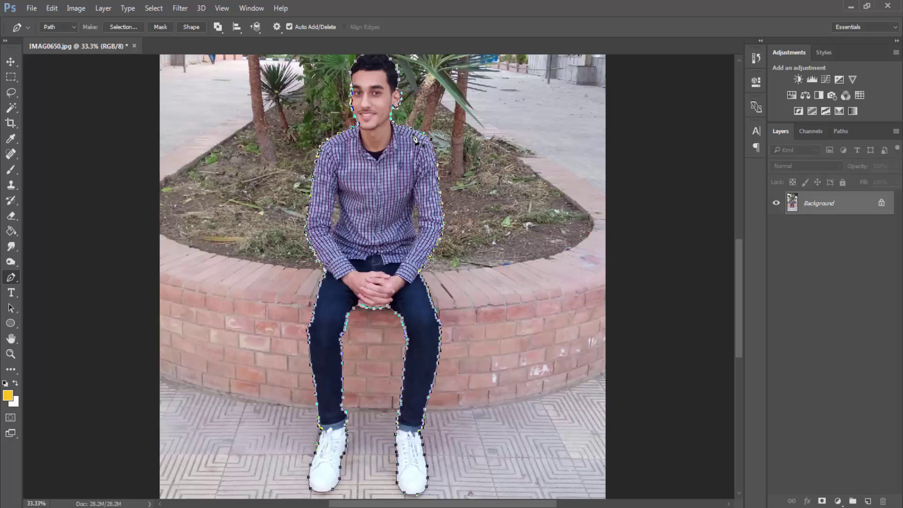
right_click(390, 163)
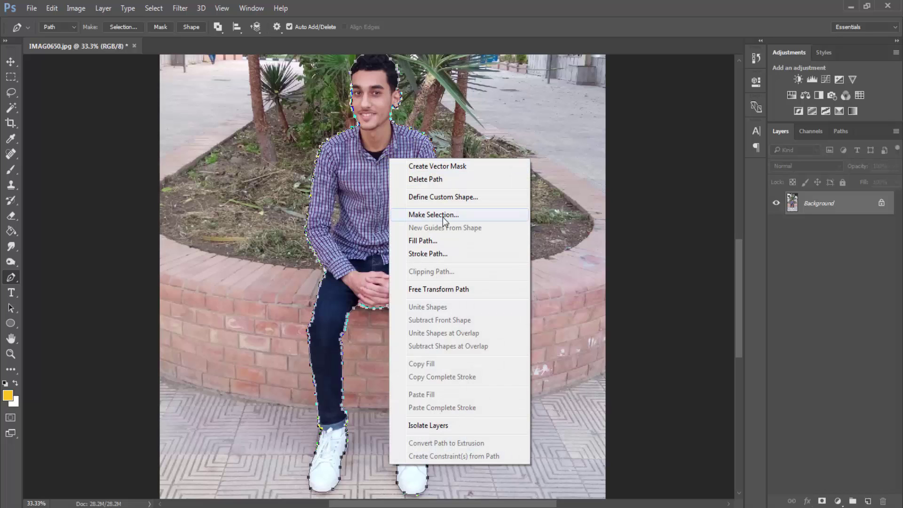
click(459, 219)
click(459, 218)
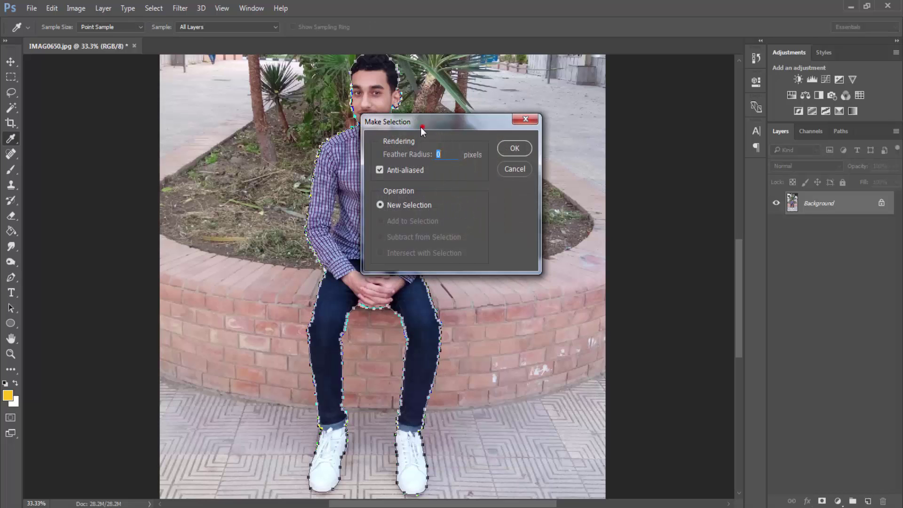
drag(422, 130, 362, 134)
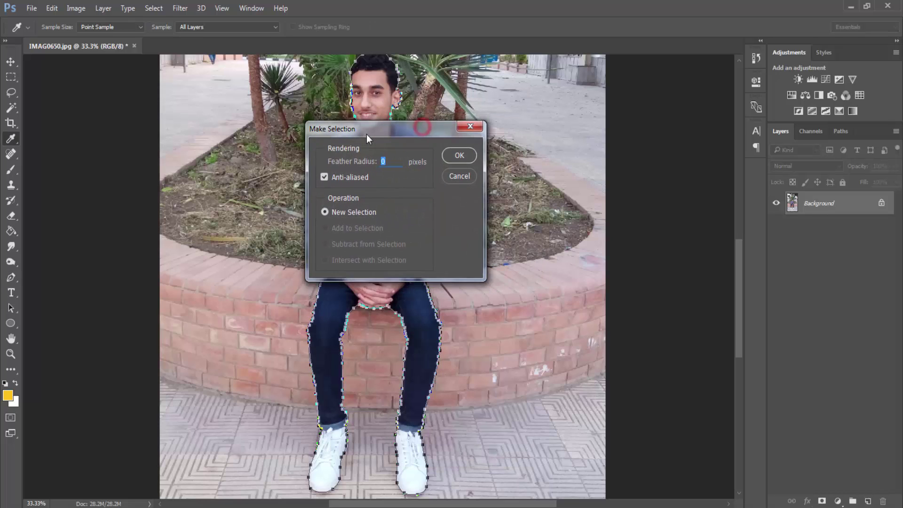
click(447, 153)
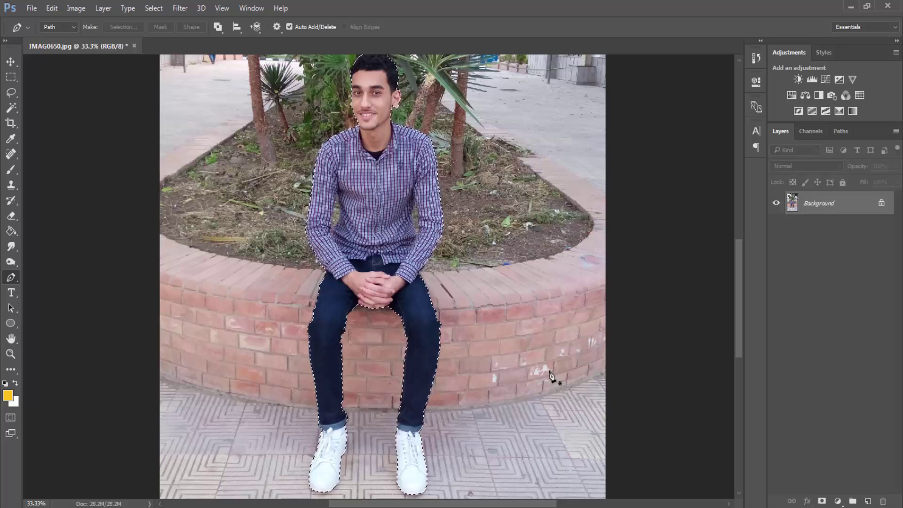
Load the selection into Select and Mask using the Rectangular Marquee tool
click(390, 80)
key(ctrl+Return)
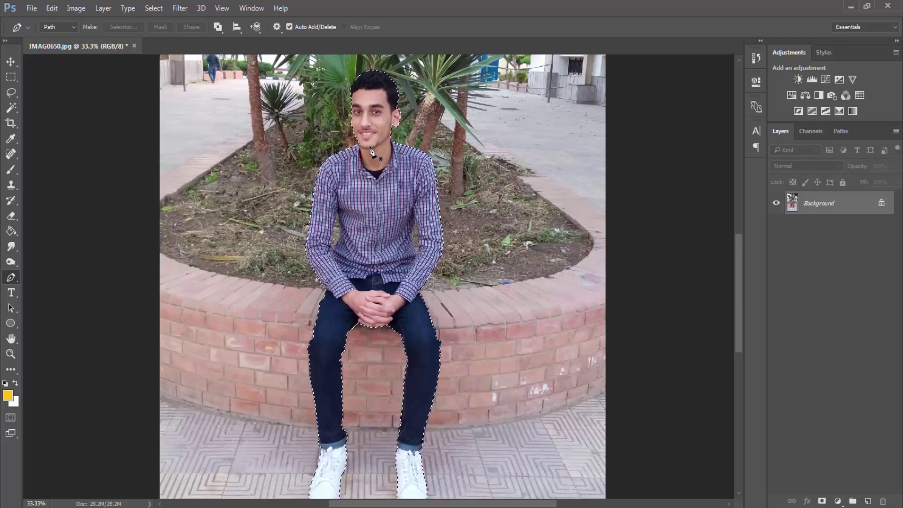
click(10, 80)
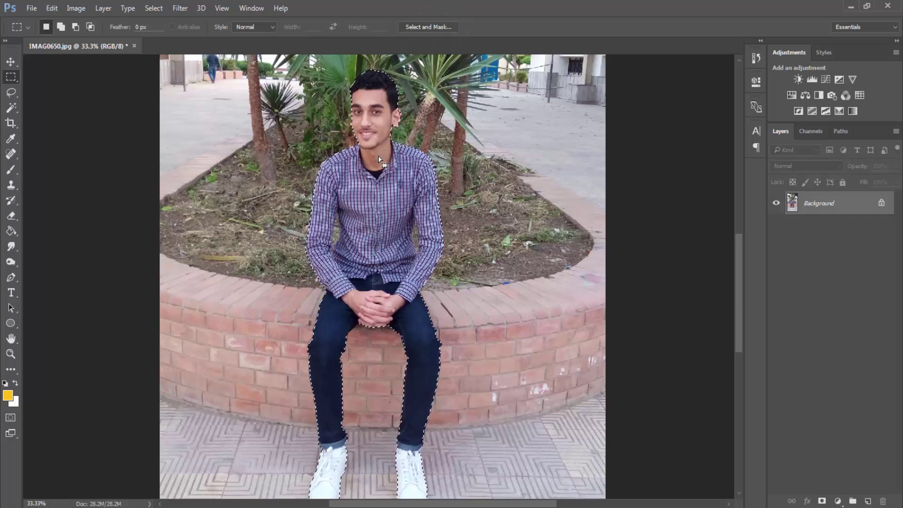
click(12, 278)
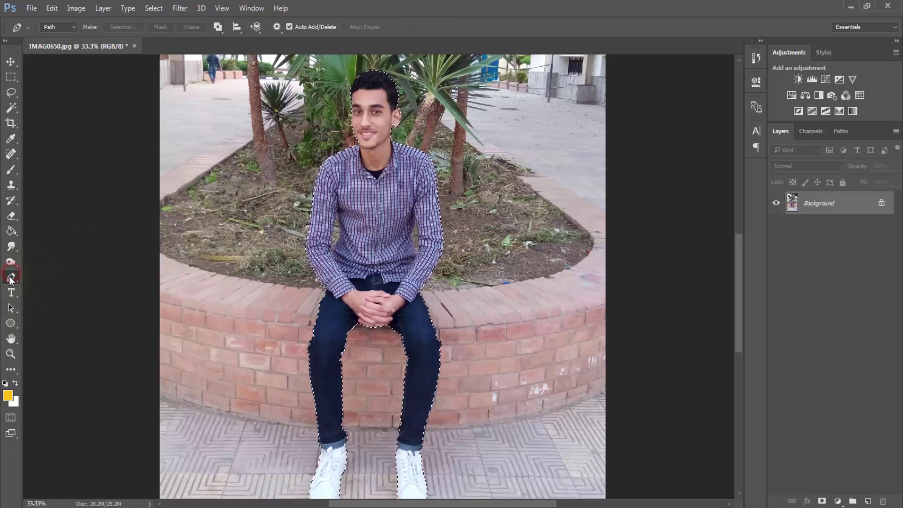
right_click(373, 194)
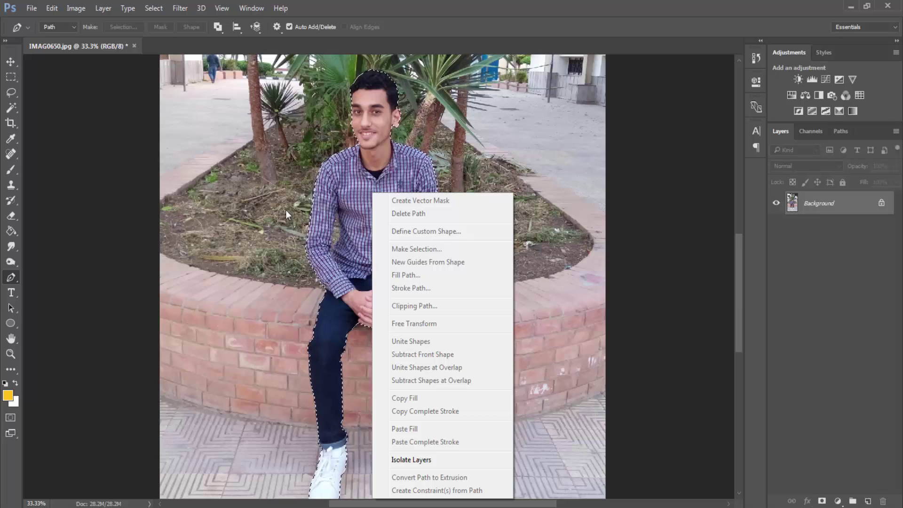
click(10, 76)
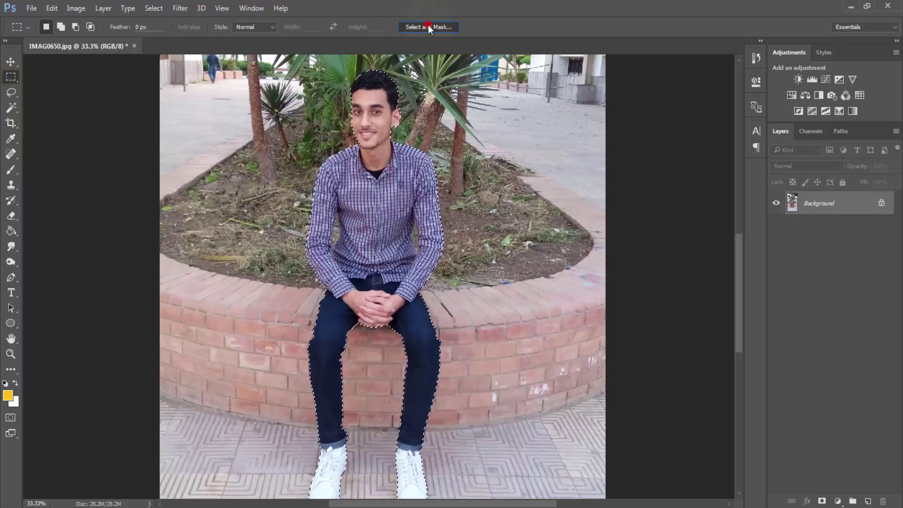
click(428, 24)
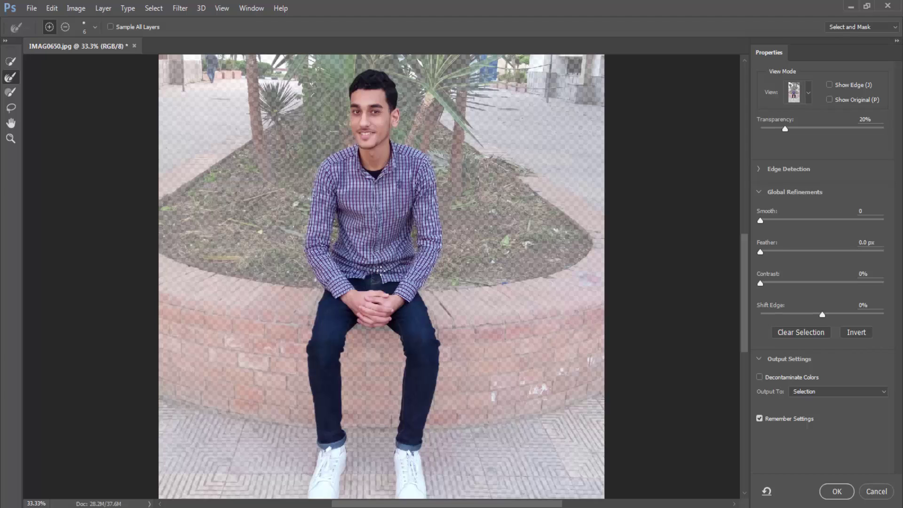
key(ctrl+minus)
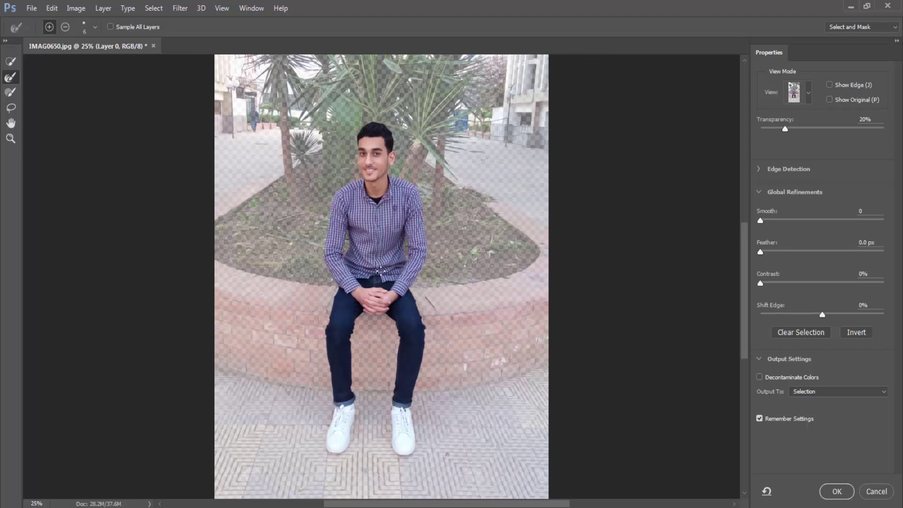
key(ctrl+plus)
key(ctrl+plus)
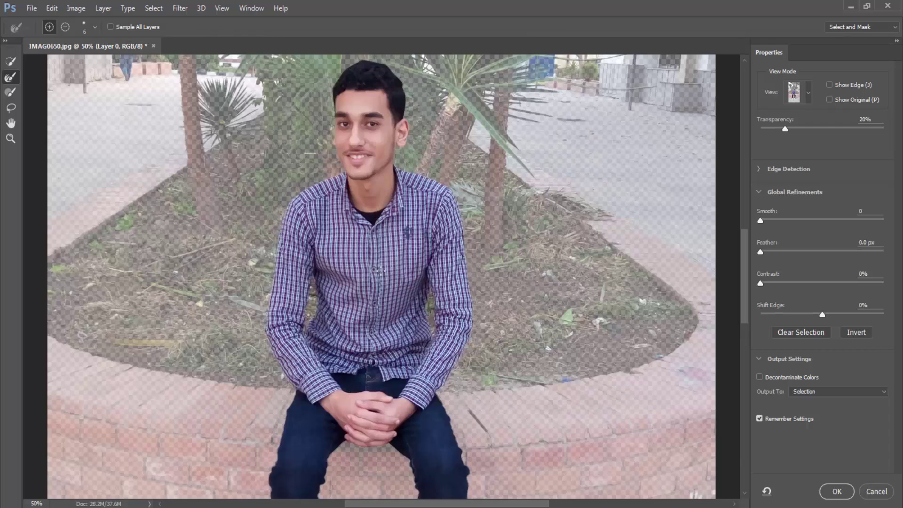
key(ctrl+plus)
key(ctrl+plus)
key(ctrl+plus)
drag(132, 394, 217, 239)
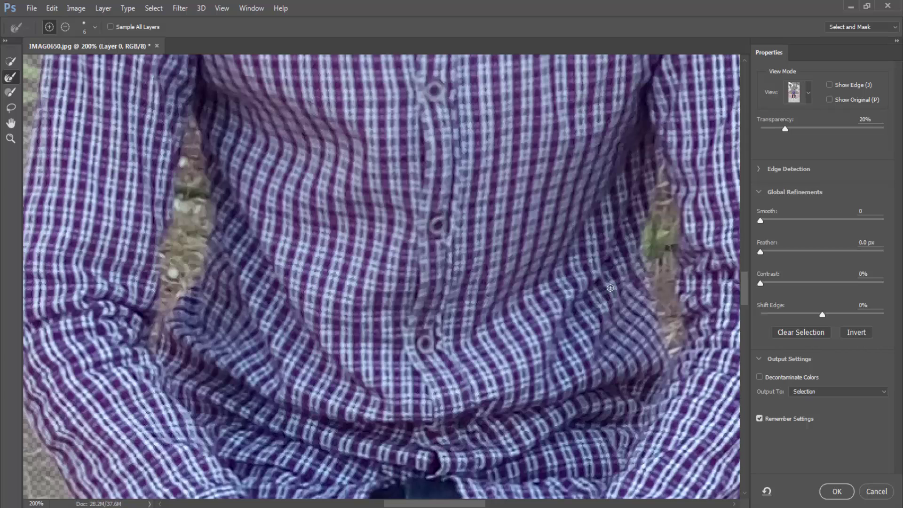
key(ctrl+minus)
key(ctrl+minus)
key(ctrl+minus)
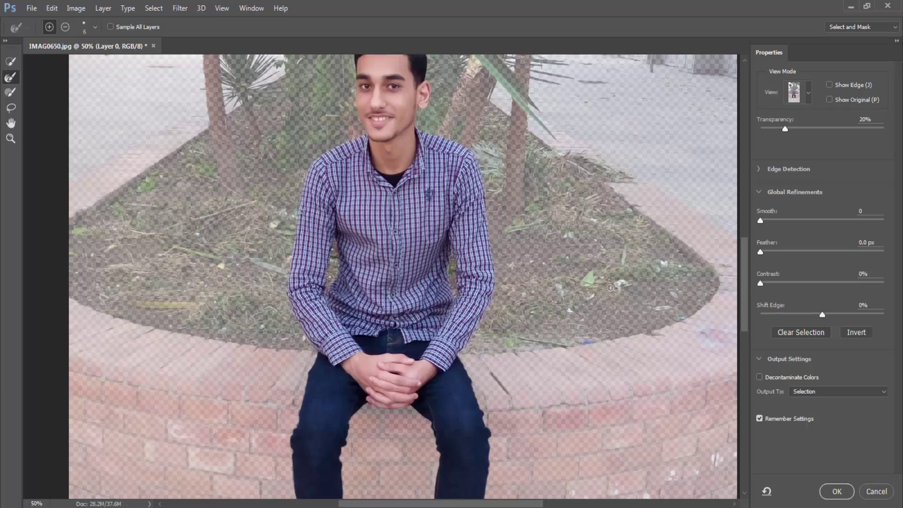
key(ctrl+minus)
key(ctrl+plus)
key(ctrl+plus)
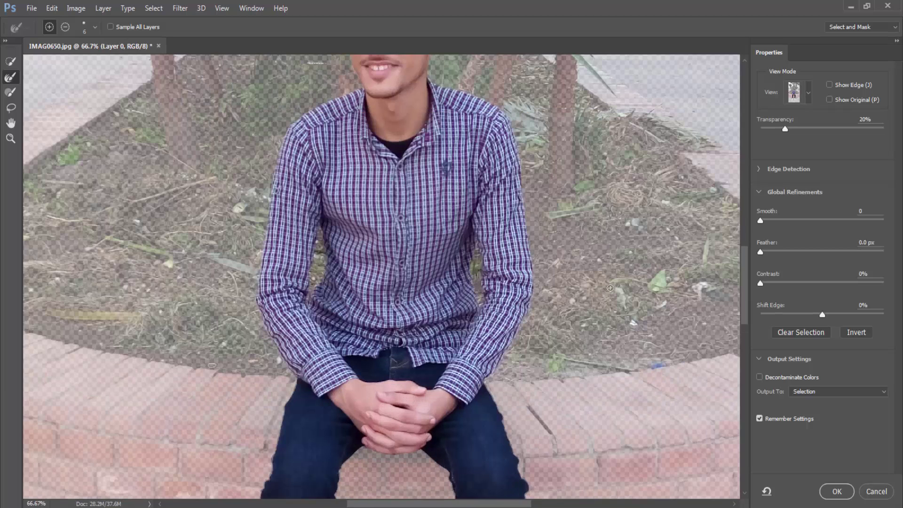
scroll(410, 148, up, 5)
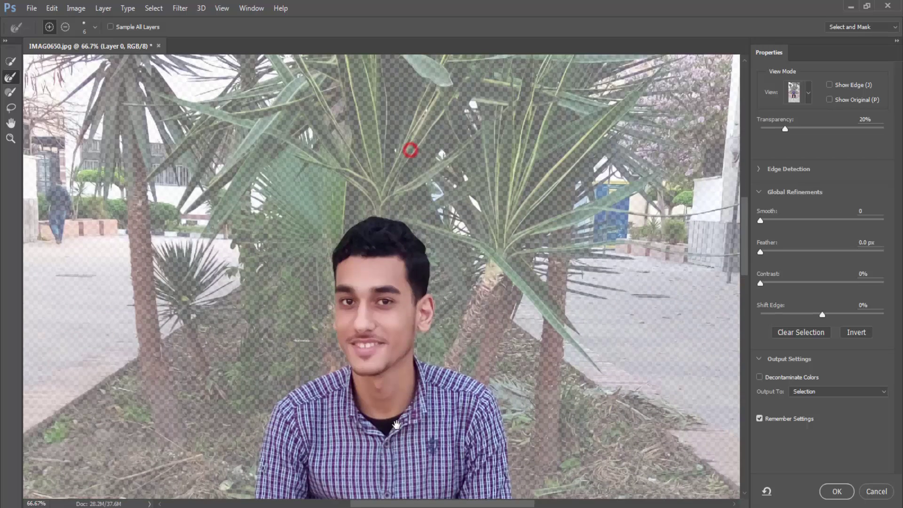
drag(397, 262, 406, 296)
scroll(406, 296, up, 1)
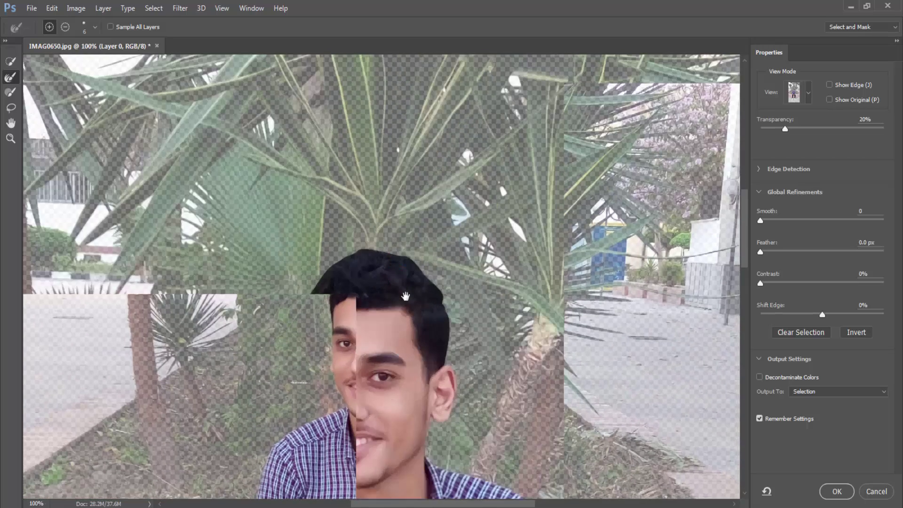
scroll(405, 296, up, 2)
scroll(406, 295, up, 1)
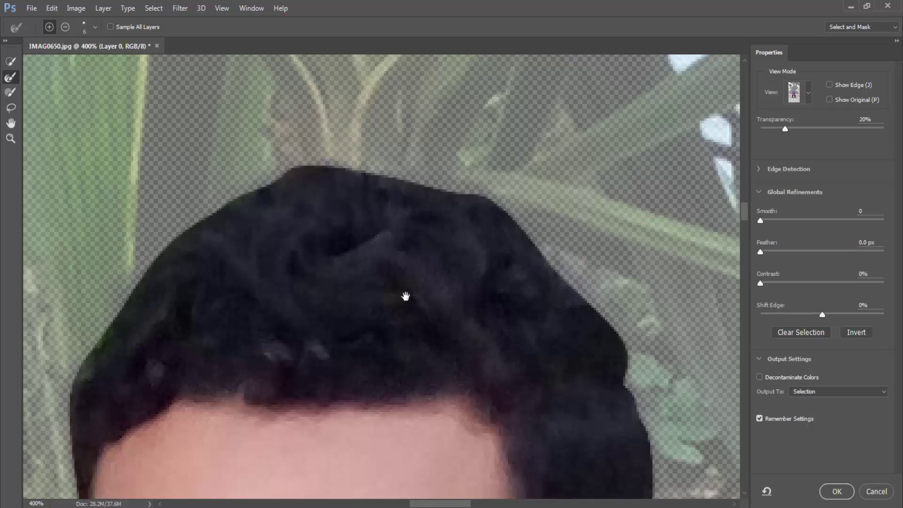
scroll(406, 295, up, 1)
scroll(406, 296, up, 1)
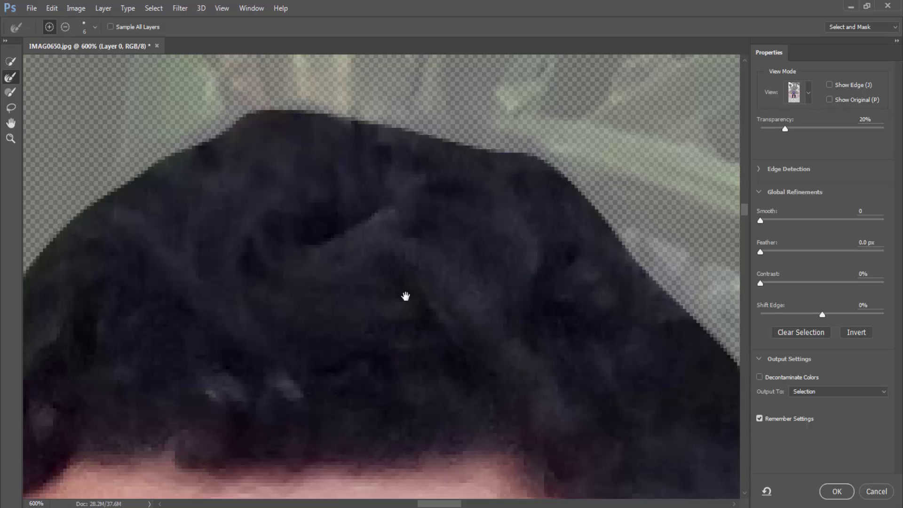
scroll(406, 295, down, 1)
scroll(406, 295, down, 1)
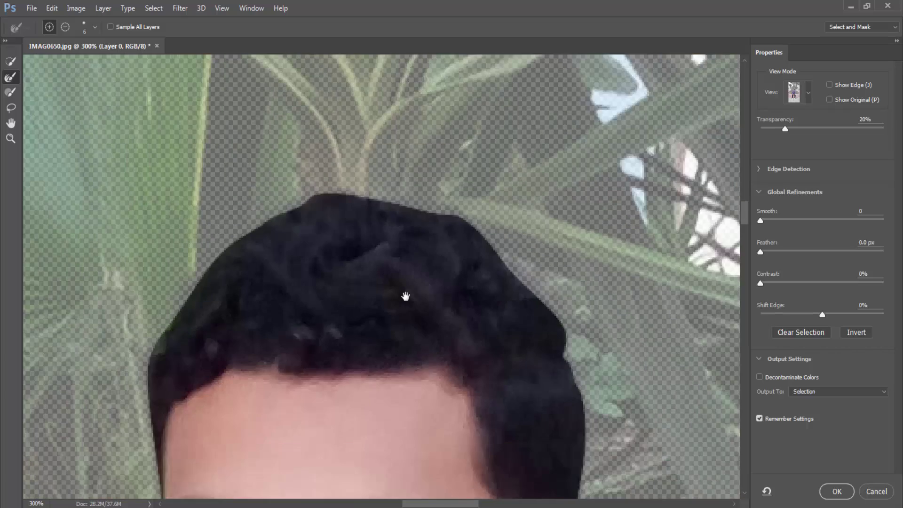
scroll(406, 295, down, 1)
scroll(406, 295, up, 1)
scroll(405, 296, up, 1)
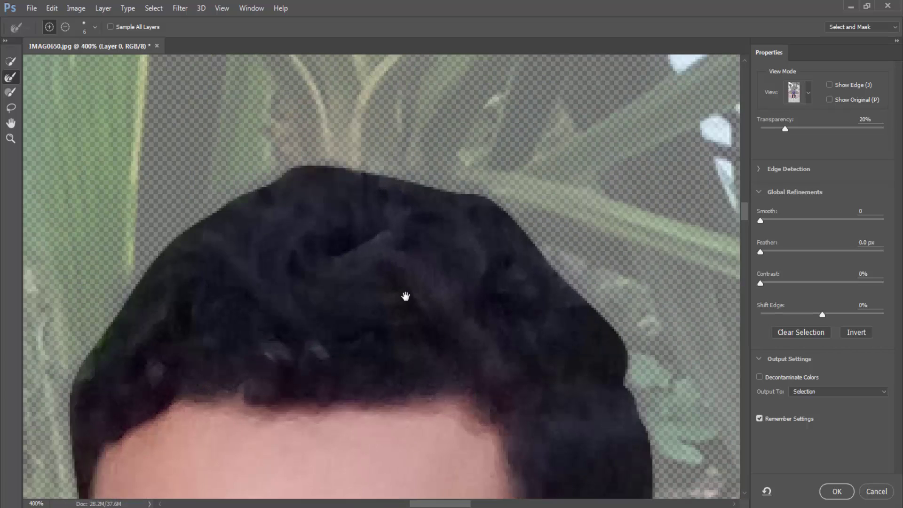
scroll(405, 296, down, 2)
scroll(406, 295, down, 1)
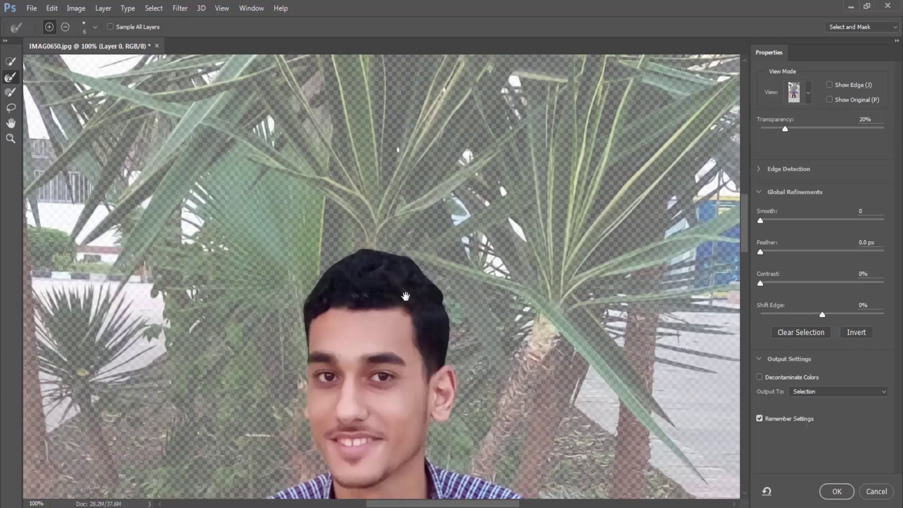
scroll(405, 295, up, 2)
scroll(422, 268, down, 3)
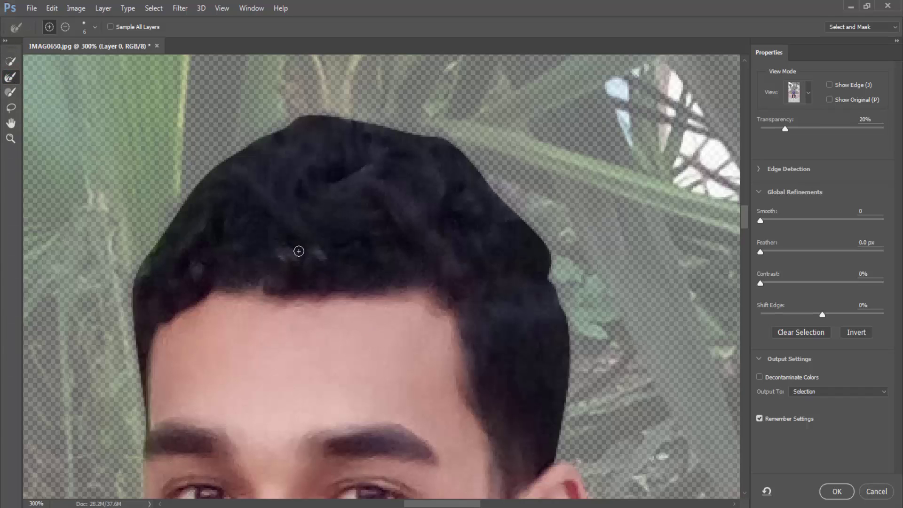
Paint along the top and left hair edges with the Refine Edge Brush at 60 px
click(10, 79)
click(94, 28)
click(38, 60)
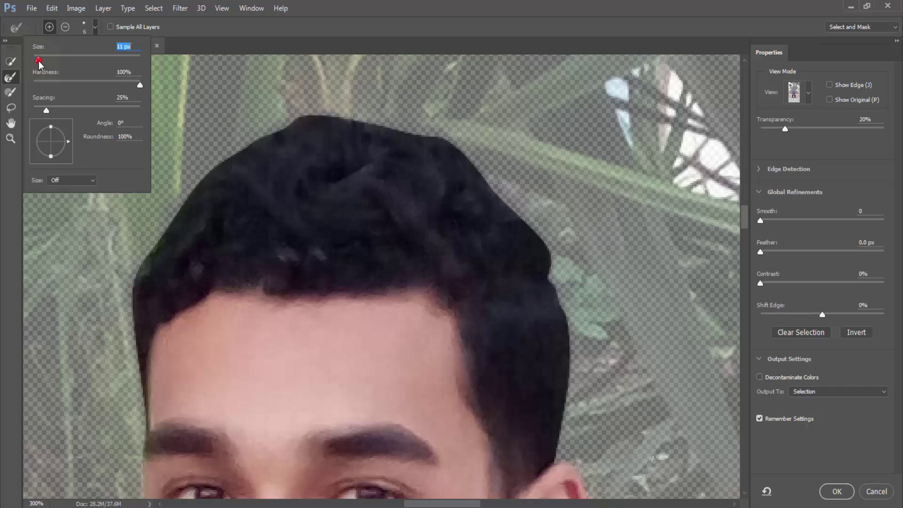
mouse_move(39, 60)
mouse_down()
mouse_move(65, 61)
mouse_move(51, 70)
mouse_up()
mouse_move(267, 130)
mouse_down()
mouse_move(359, 125)
mouse_move(479, 142)
mouse_move(571, 293)
mouse_move(567, 355)
mouse_move(580, 408)
mouse_move(571, 430)
mouse_move(563, 248)
mouse_move(574, 293)
mouse_up()
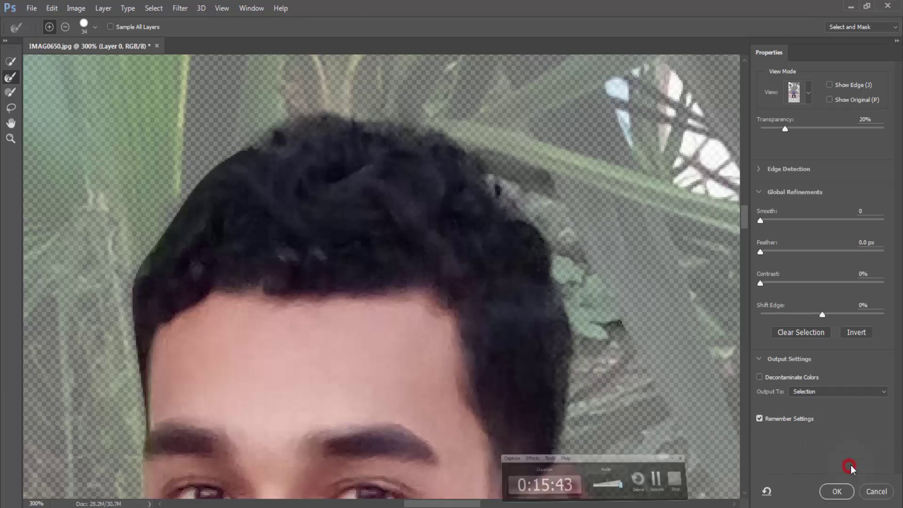
drag(242, 151, 110, 300)
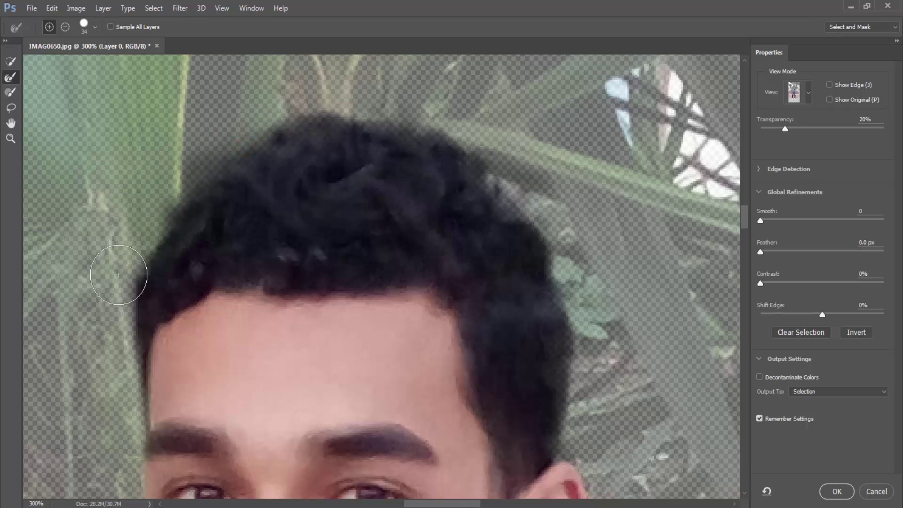
drag(109, 301, 105, 358)
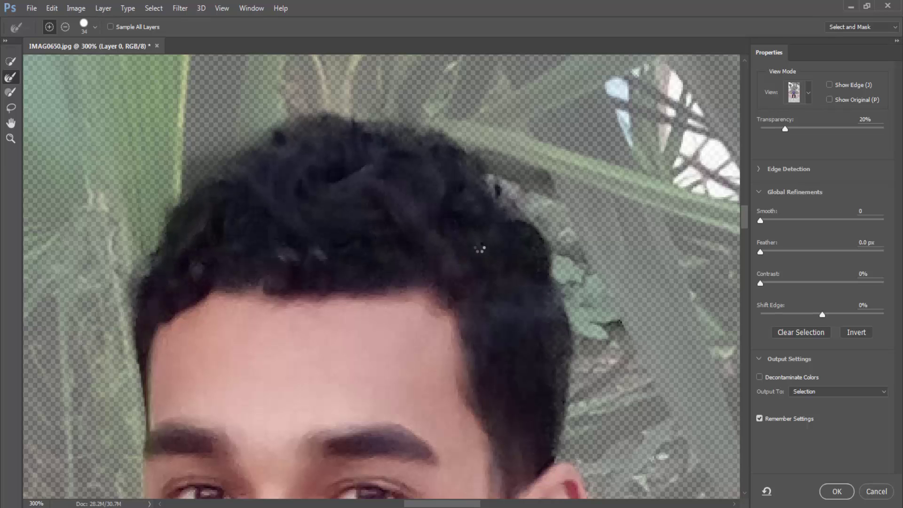
Brush out the grey background patches beside the hair in Subtract mode
click(480, 249)
click(64, 27)
drag(531, 174, 521, 133)
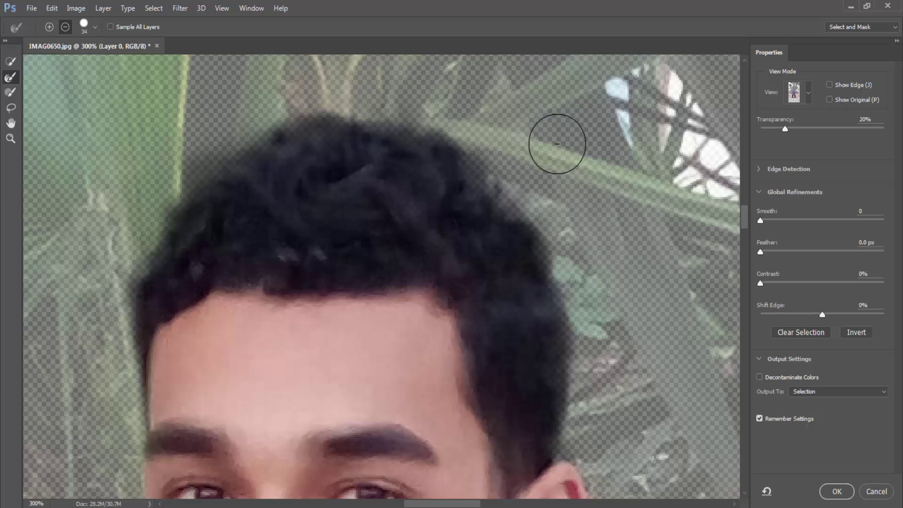
drag(645, 454, 652, 472)
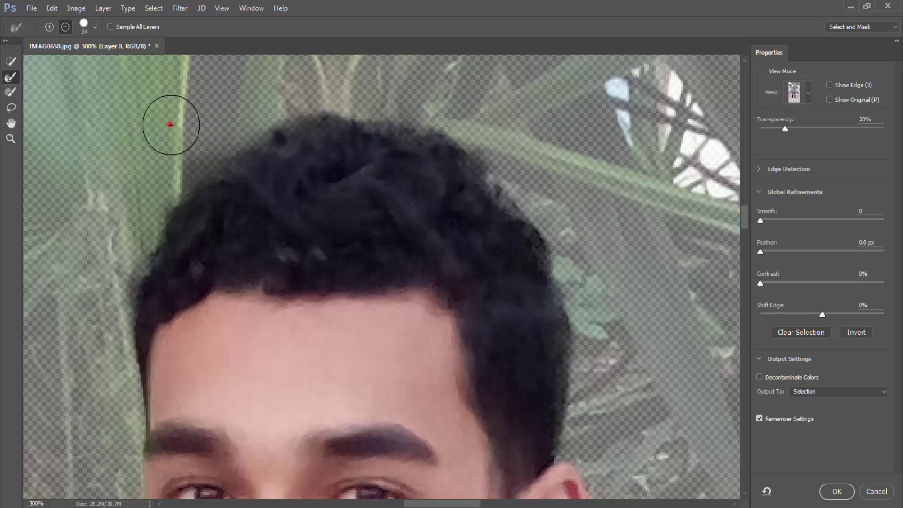
drag(171, 121, 151, 155)
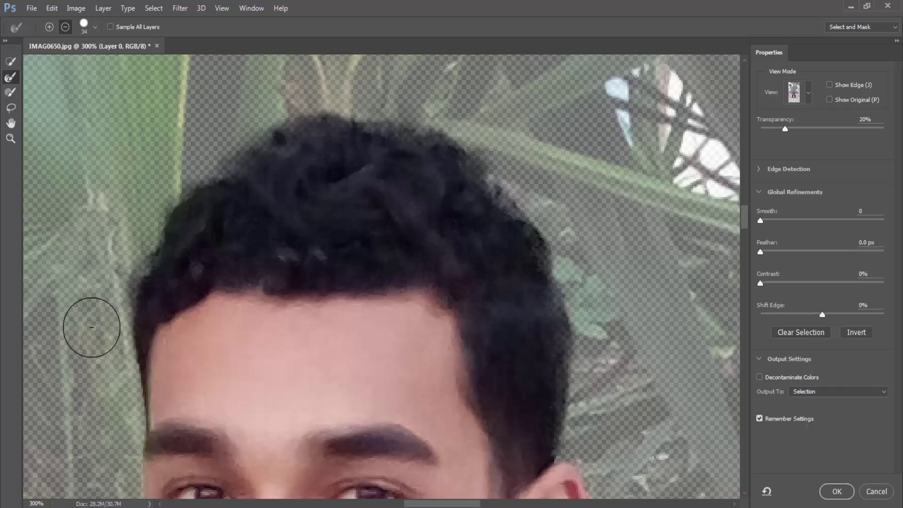
key(ctrl+1)
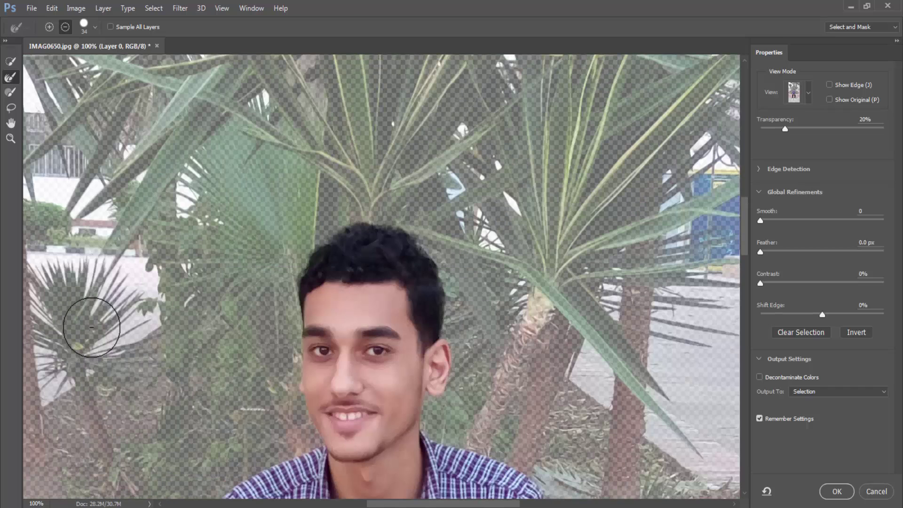
key(ctrl+minus)
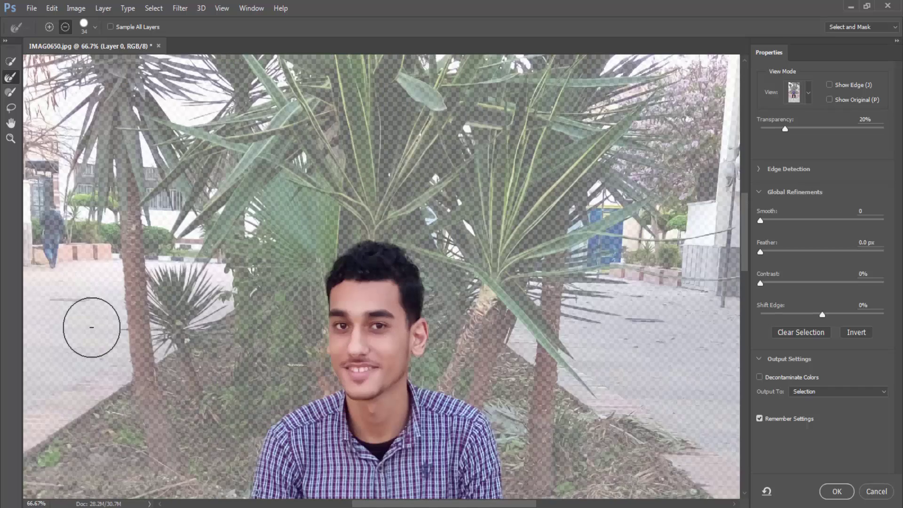
key(ctrl+minus)
key(ctrl+minus)
key(ctrl+minus)
key(ctrl+minus)
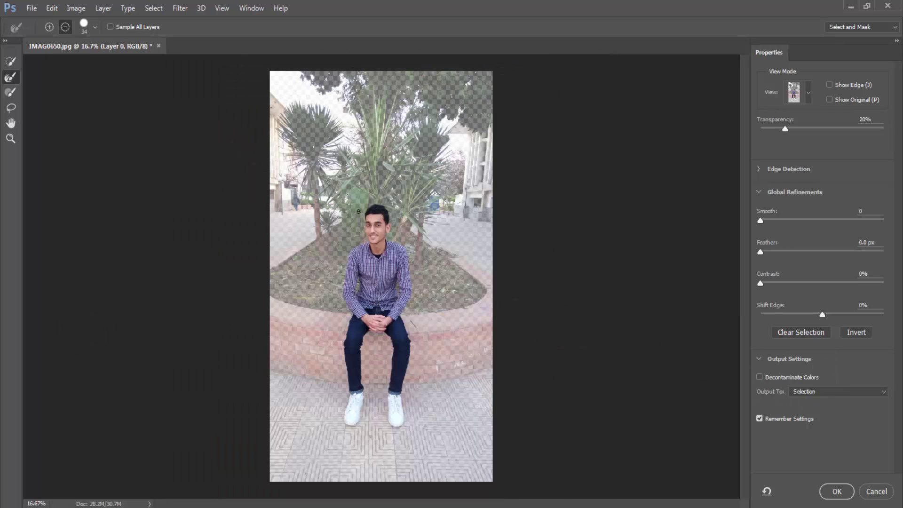
click(12, 78)
key(ctrl+plus)
key(ctrl+plus)
key(ctrl+plus)
key(ctrl+plus)
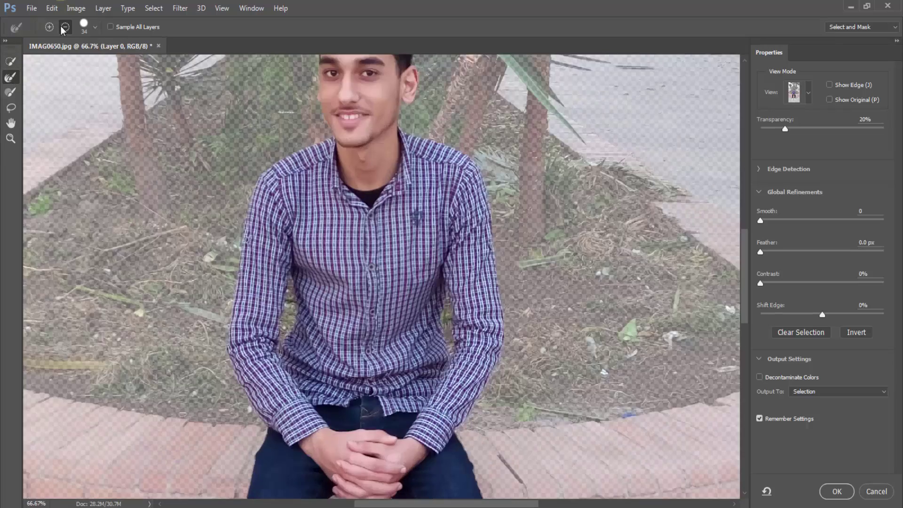
key(ctrl+plus)
scroll(359, 204, up, 8)
scroll(359, 204, right, 2)
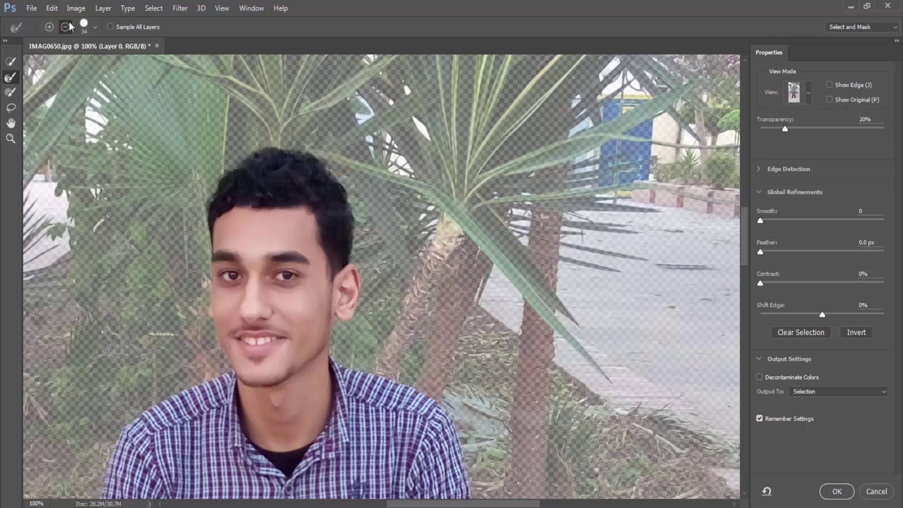
click(48, 27)
click(65, 28)
click(368, 249)
click(49, 27)
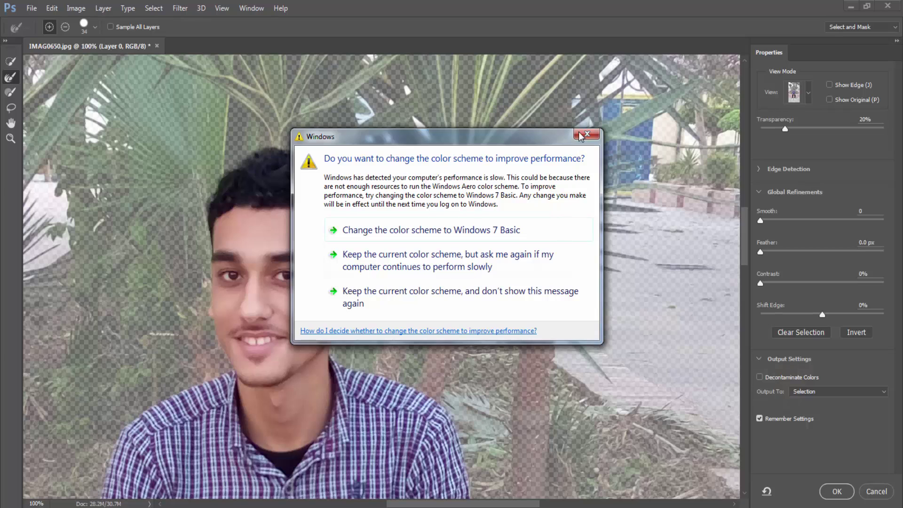
click(580, 135)
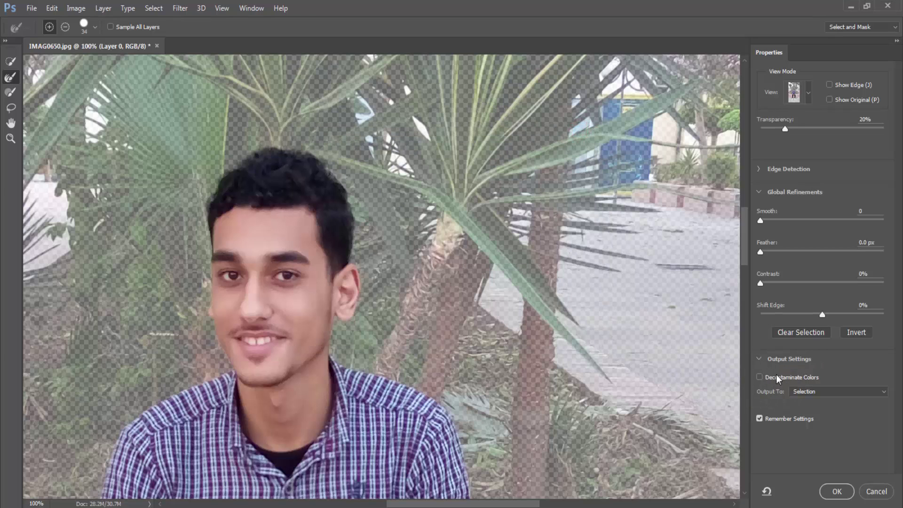
Turn on Decontaminate Colors and set Output To New Layer with Layer Mask
click(760, 378)
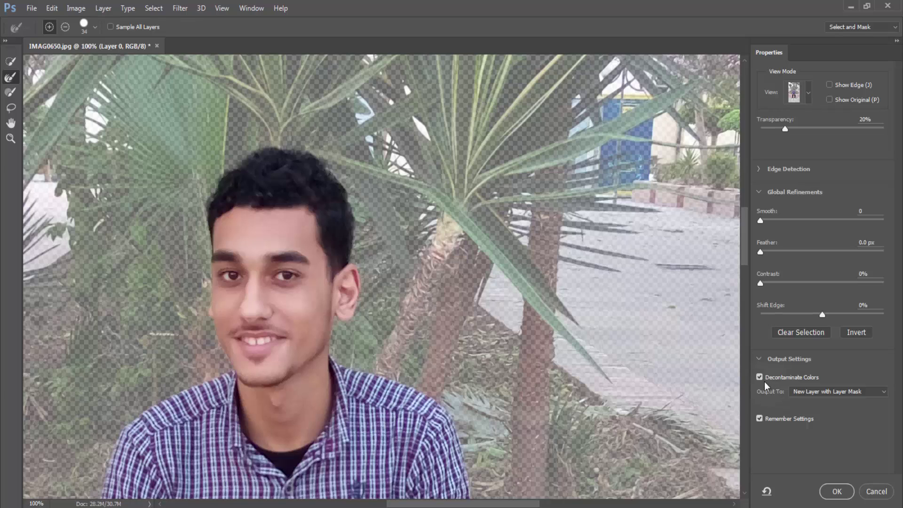
click(759, 418)
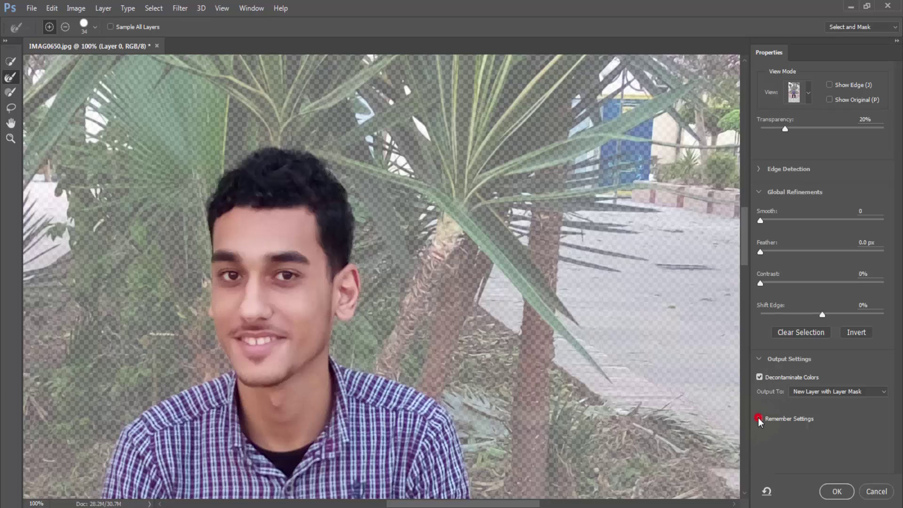
click(760, 377)
click(760, 377)
click(813, 393)
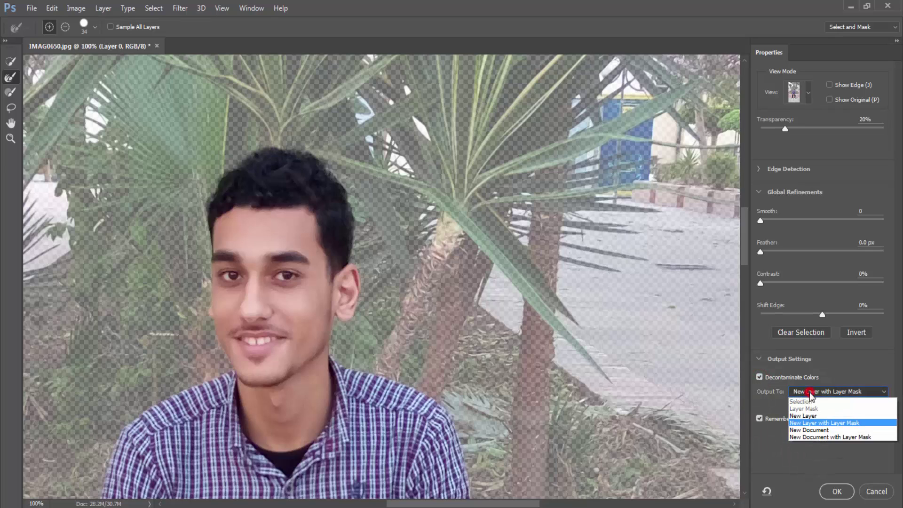
click(815, 425)
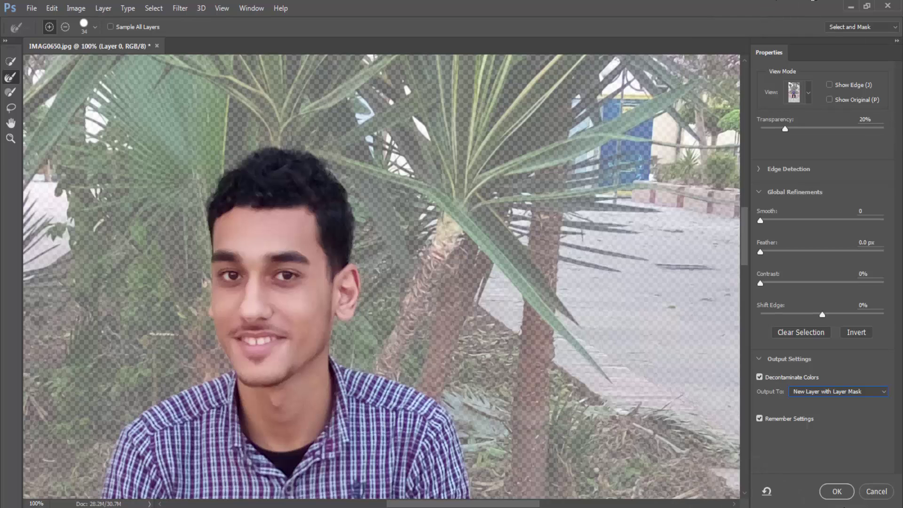
Apply Select and Mask to create the masked Background copy, then fit the view with Ctrl+0
click(836, 492)
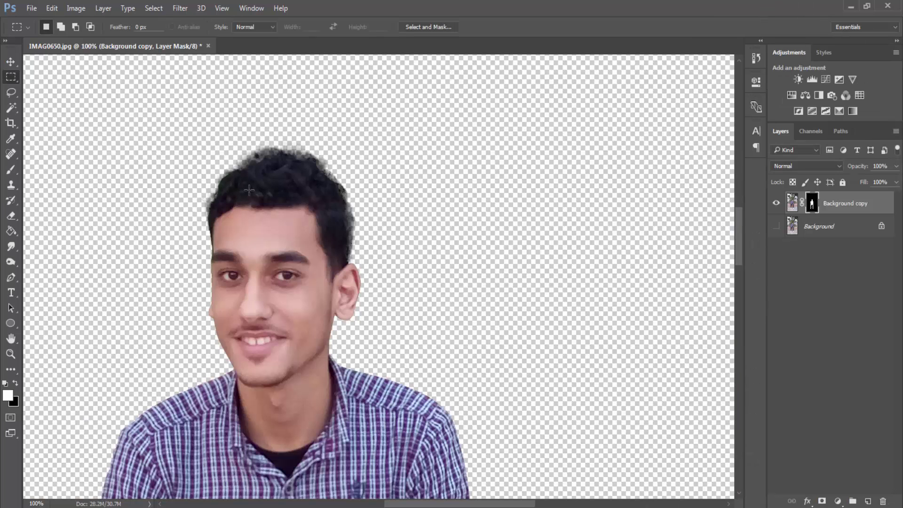
key(ctrl+0)
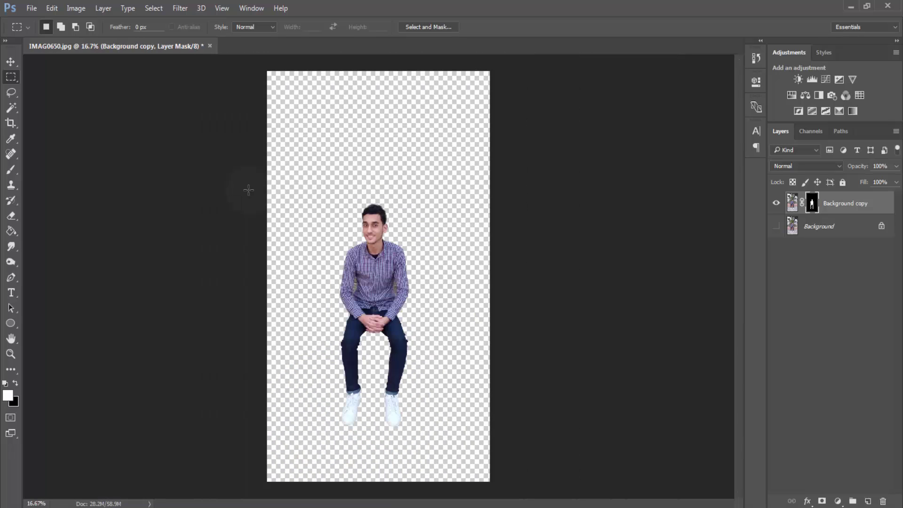